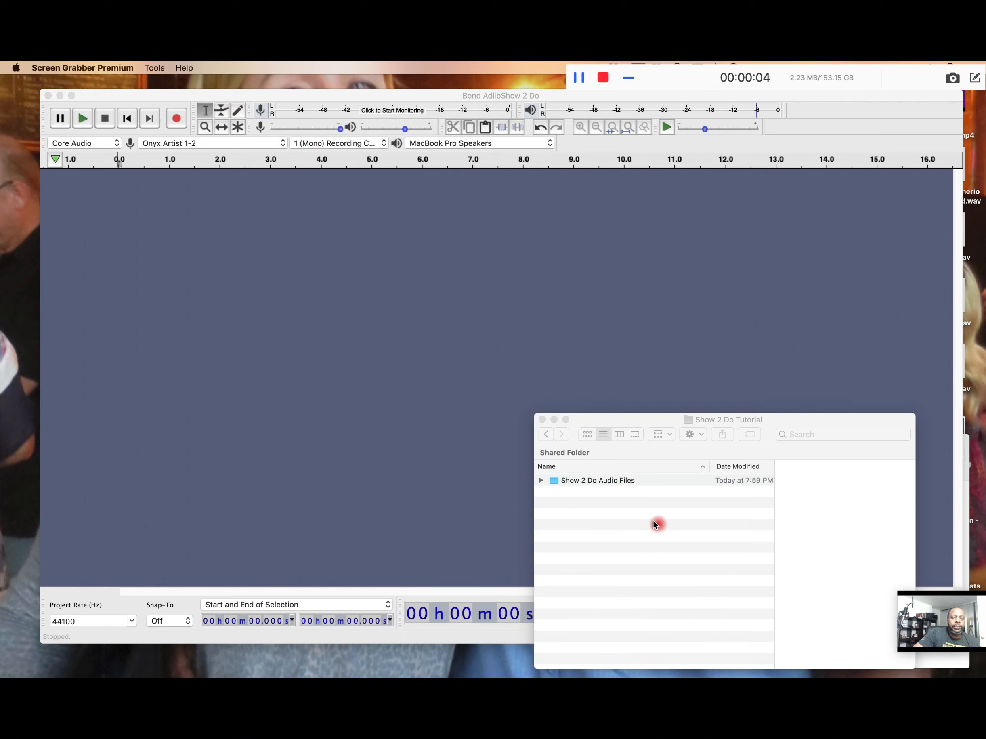
Import all 14 audio files from the Show 2 Do Audio Files folder into the open Audacity project.
double_click(599, 480)
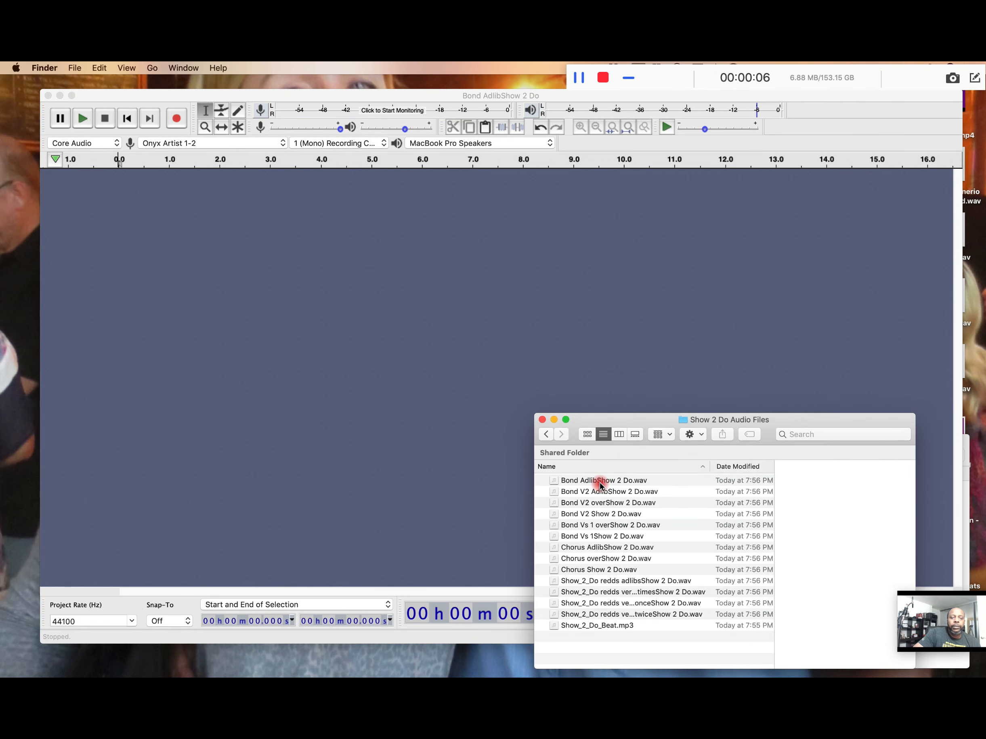
left_click(611, 481)
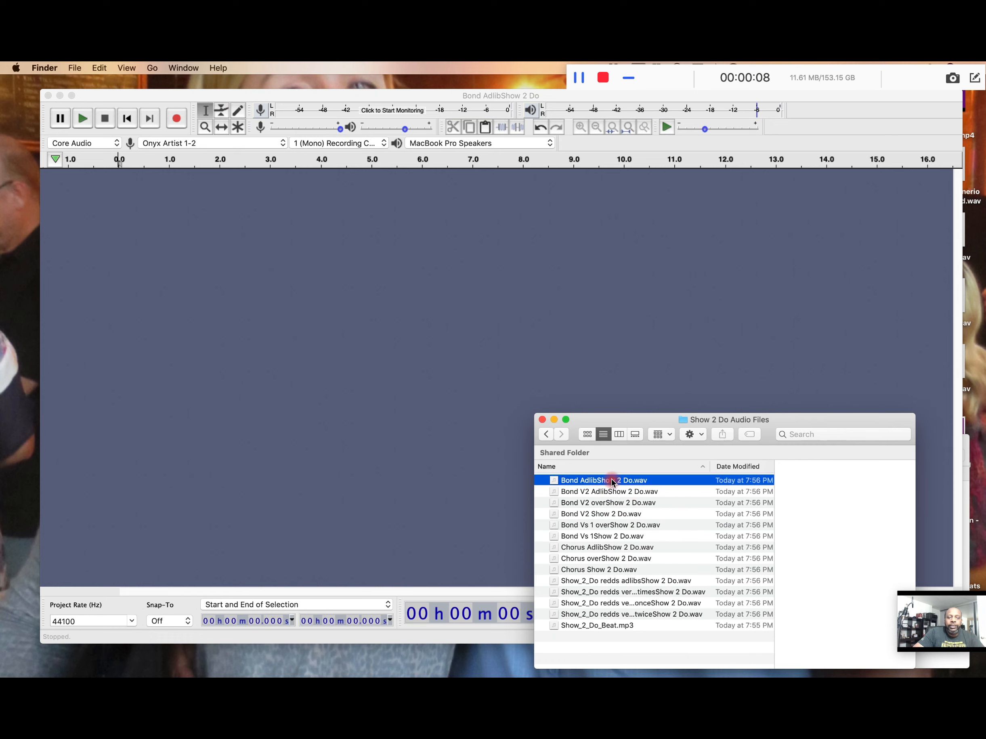
left_click(597, 624, "shift")
left_click(597, 624)
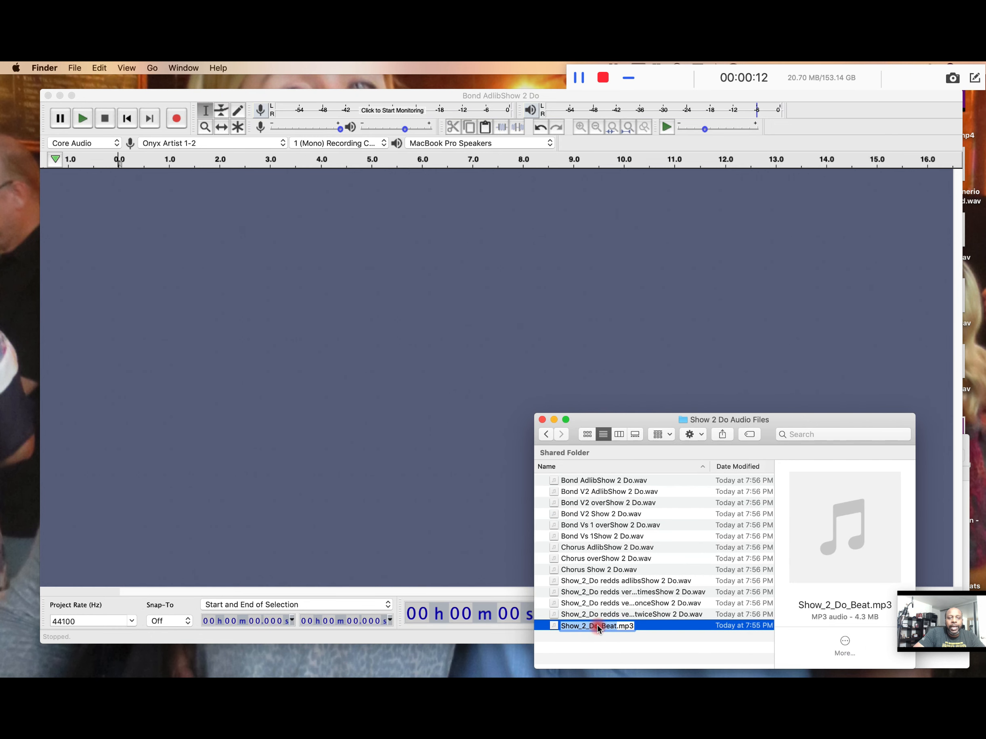
left_click(603, 481)
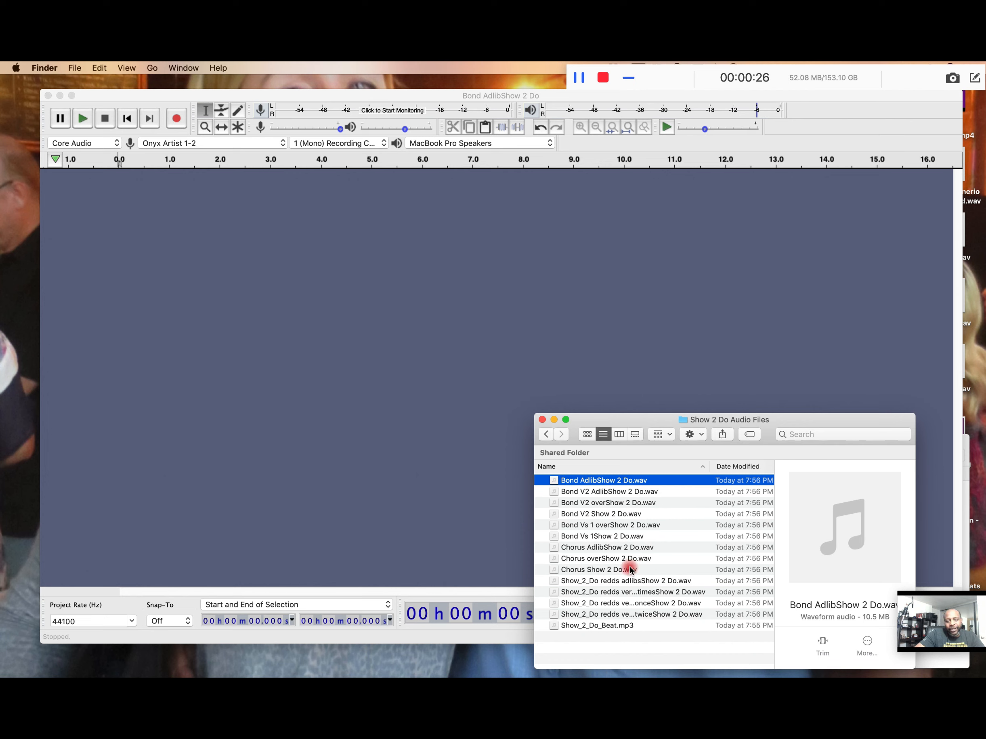
left_click(603, 624, "shift")
left_click_drag(585, 607, 328, 352)
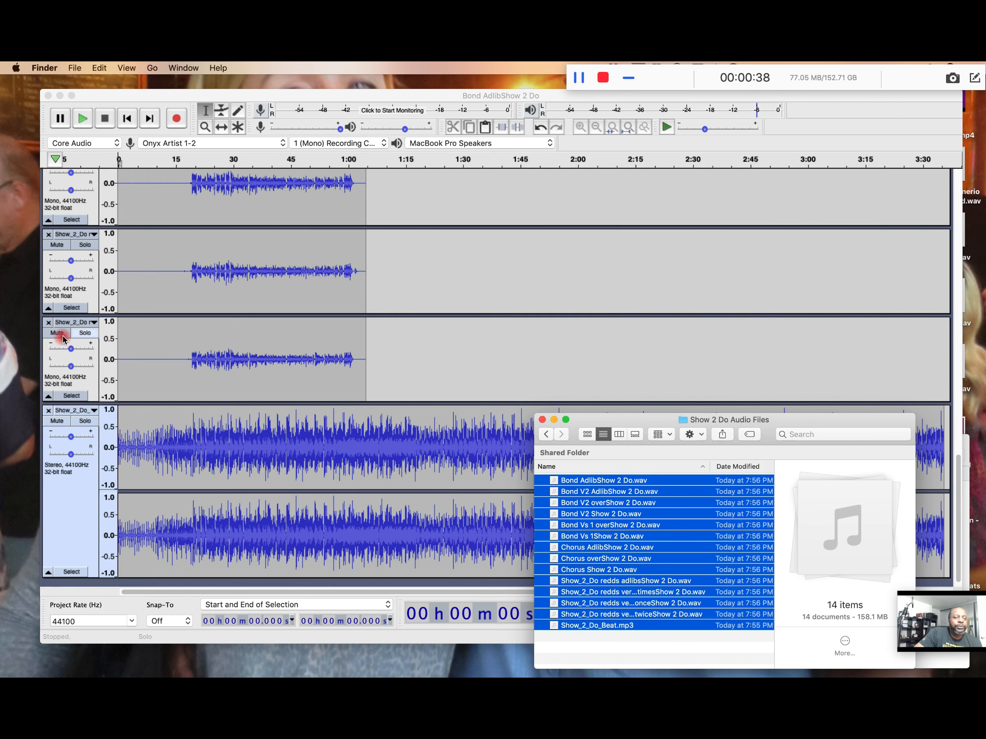
scroll(153, 335, "up", 15)
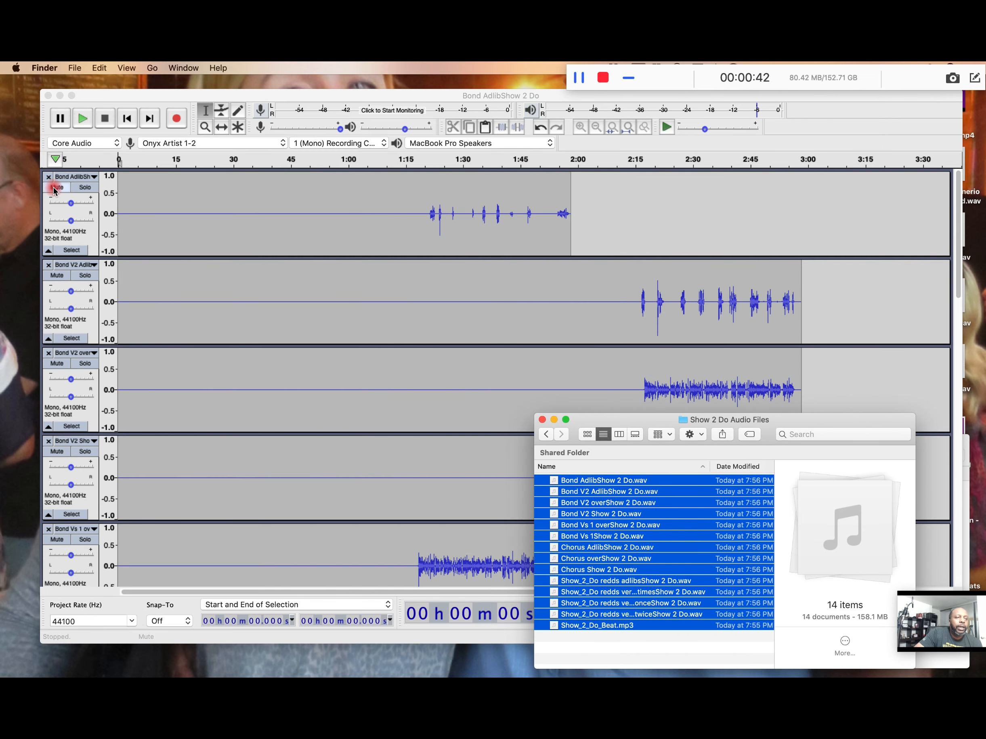
left_click(50, 188)
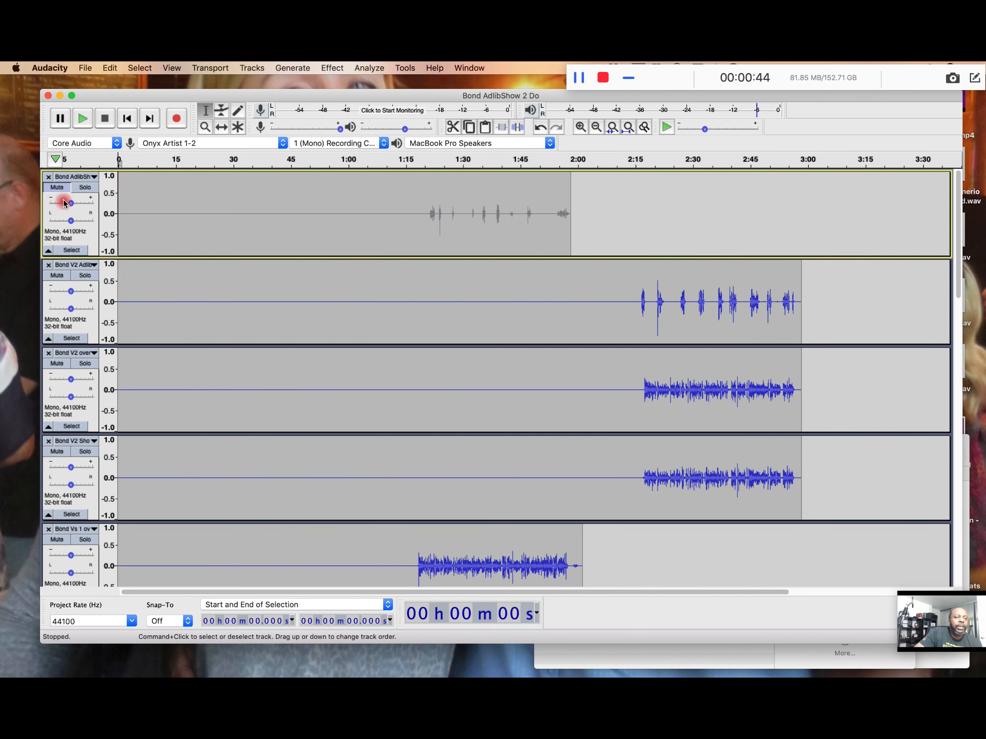
left_click(57, 188)
Solo the stereo Show_2_Do_Beat track and lower its gain to -6.0 dB during playback, stopping playback once the level is set.
scroll(203, 336, "down", 1)
scroll(204, 336, "down", 15)
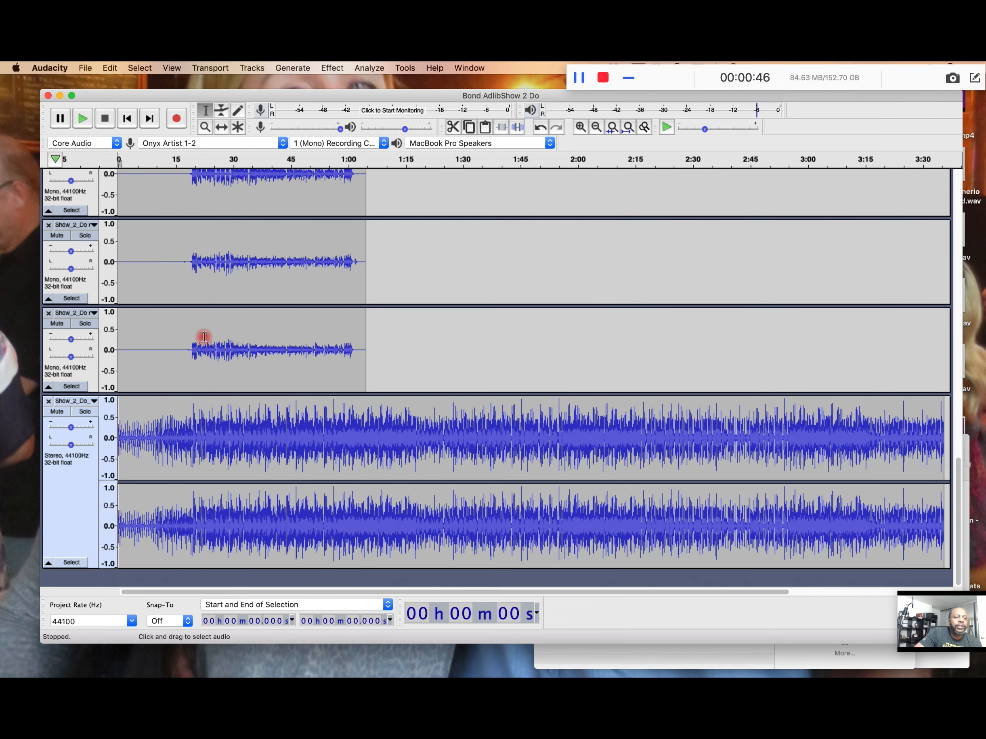
left_click(87, 415)
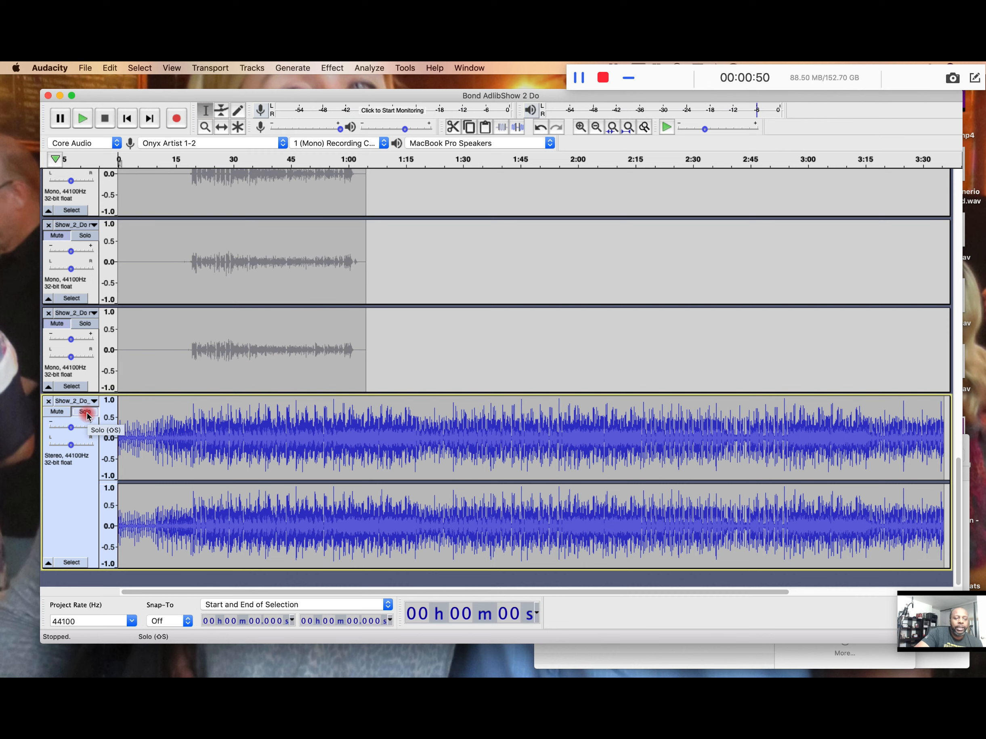
key("space")
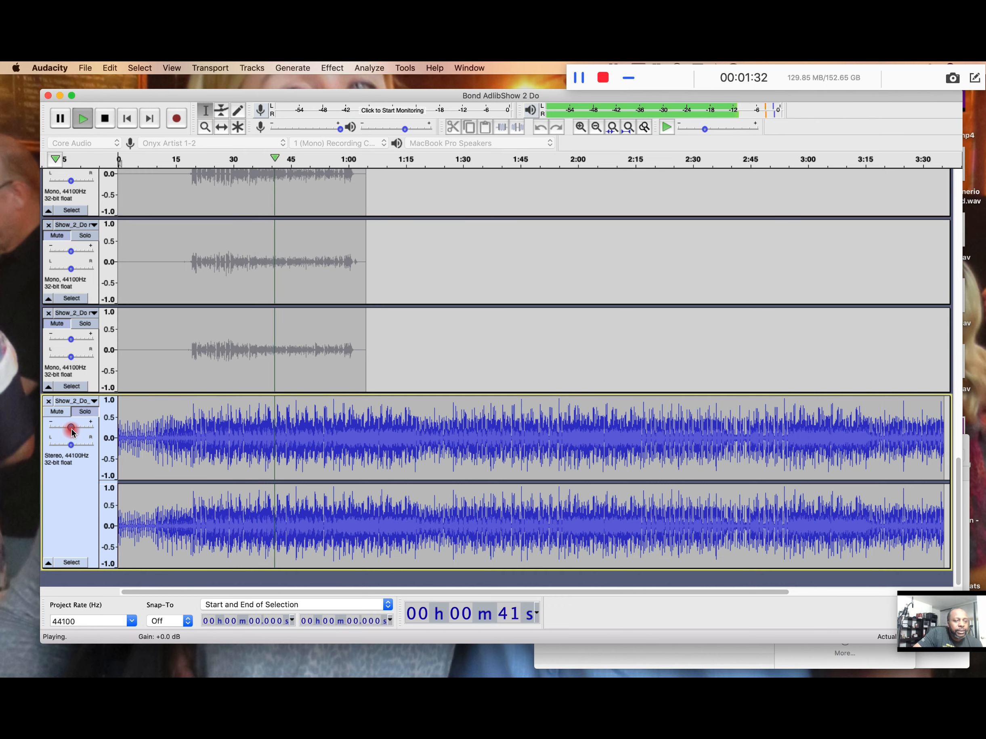
left_click_drag(73, 428, 66, 430)
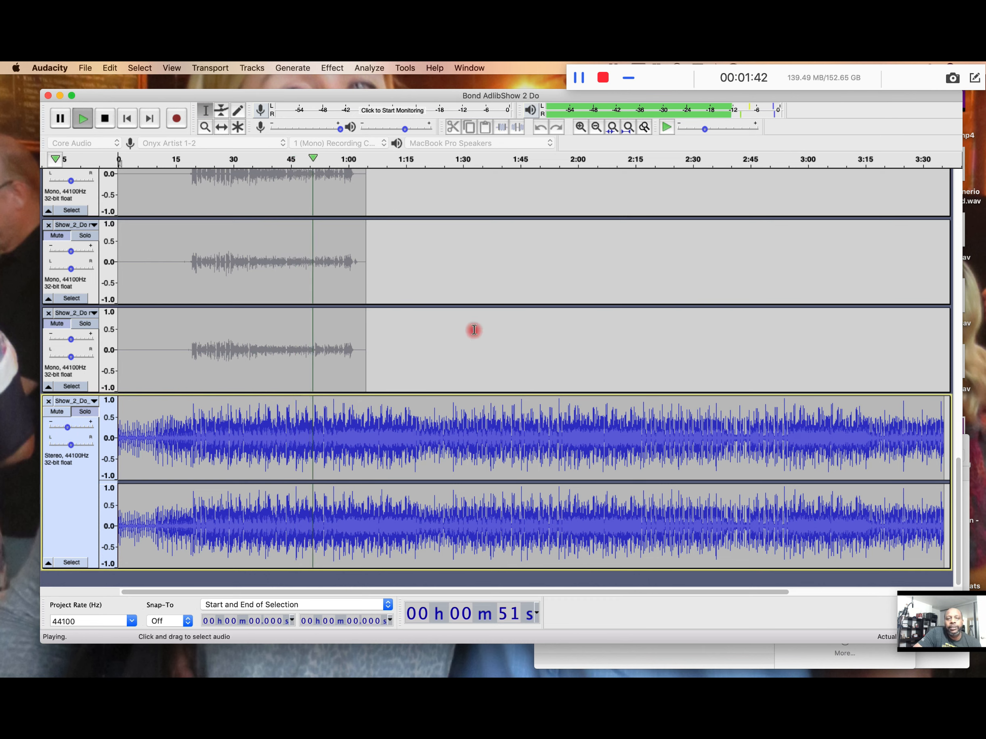
left_click(103, 122)
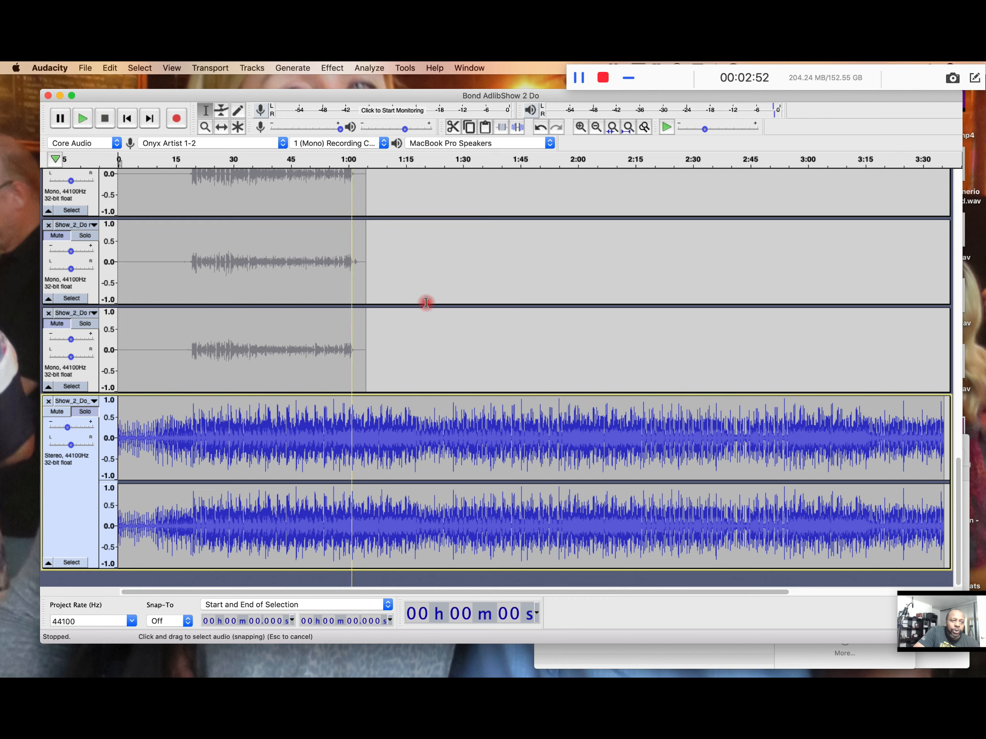
Turn off solo on the stereo beat track so that all vocal tracks are included in the mix.
scroll(426, 302, "up", 5)
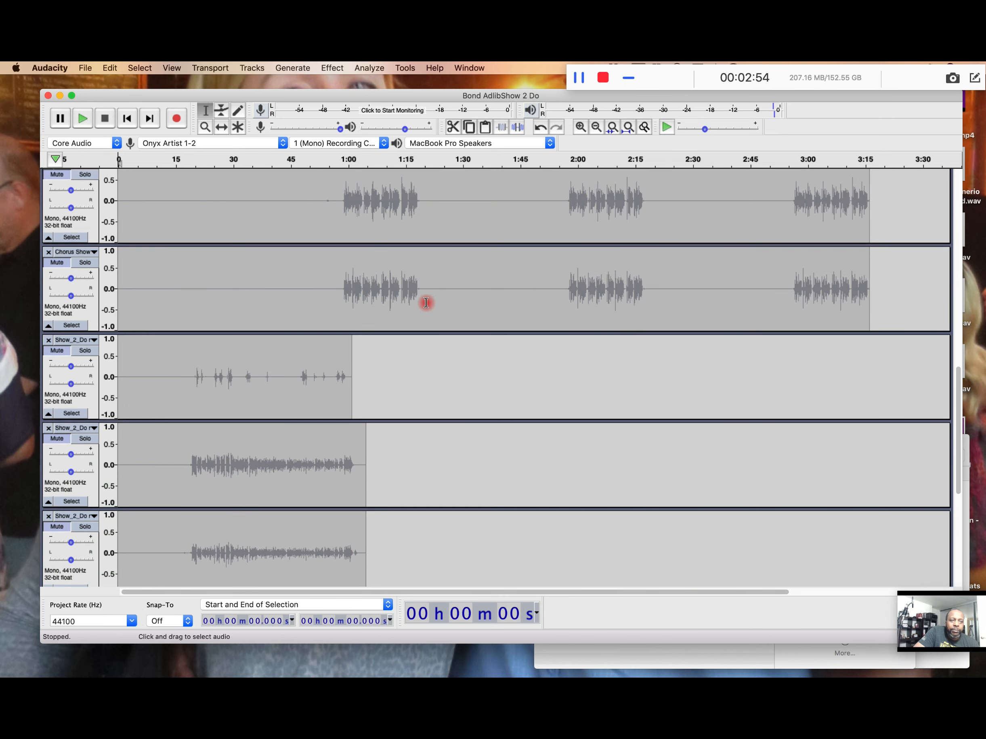
scroll(426, 303, "down", 5)
scroll(426, 302, "up", 5)
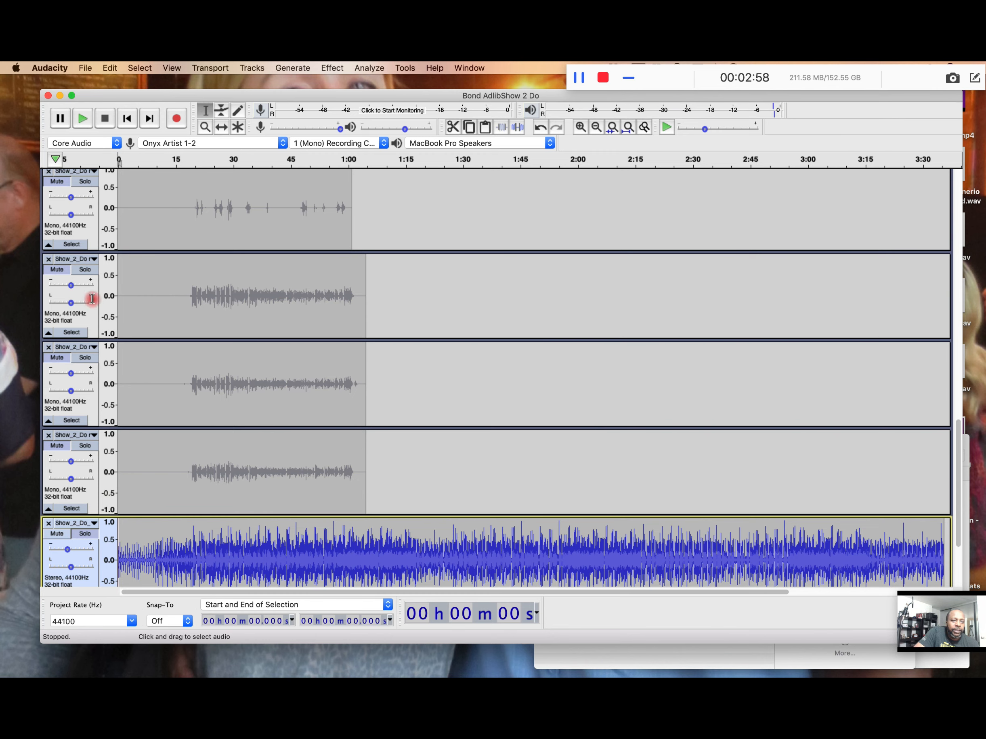
left_click(86, 539)
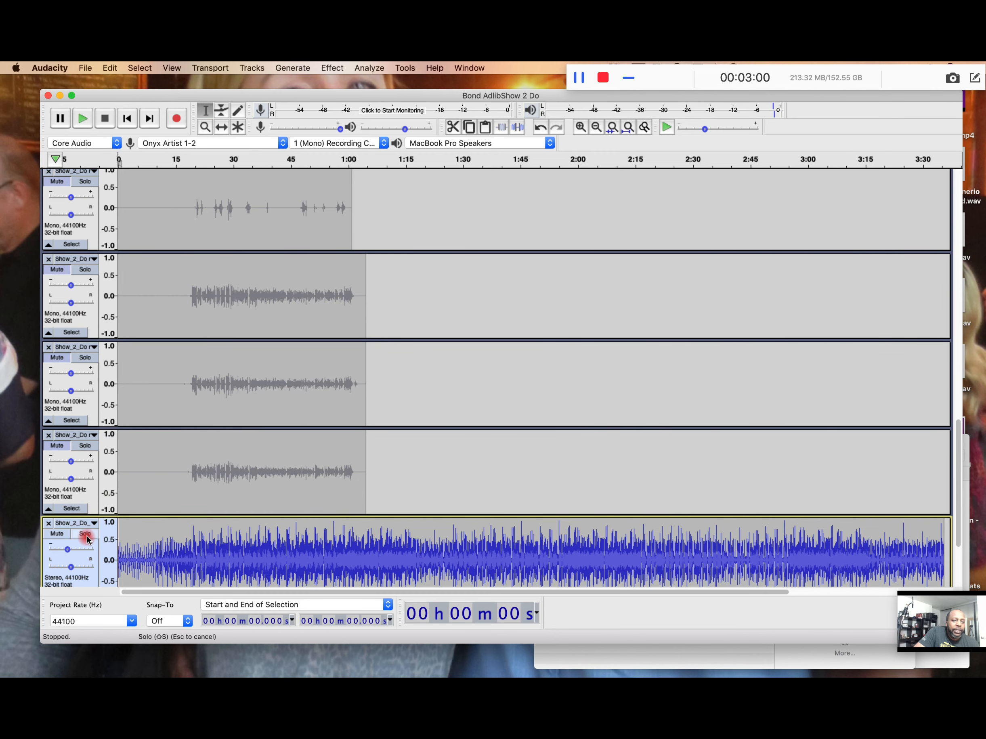
scroll(87, 540, "down", 5)
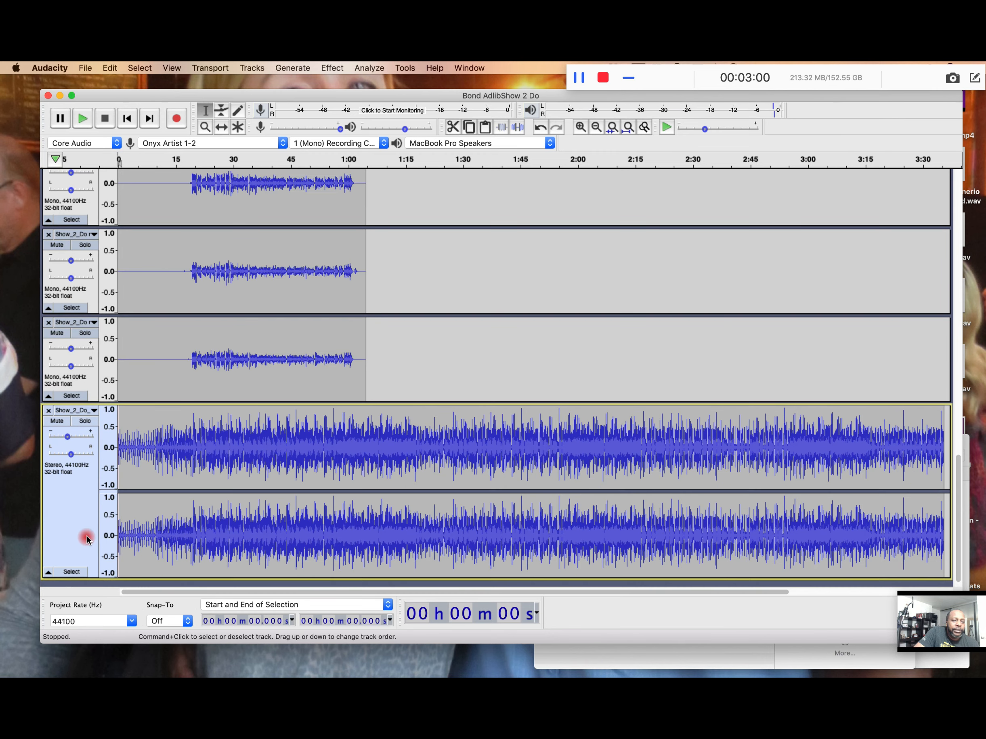
left_click(86, 333)
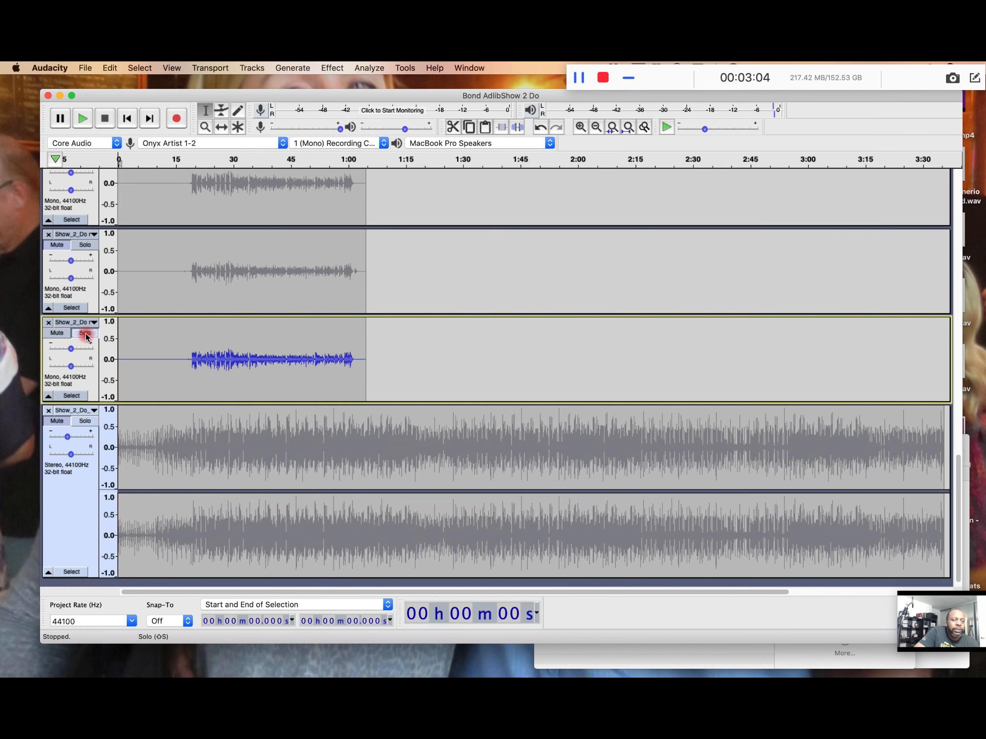
left_click(86, 422)
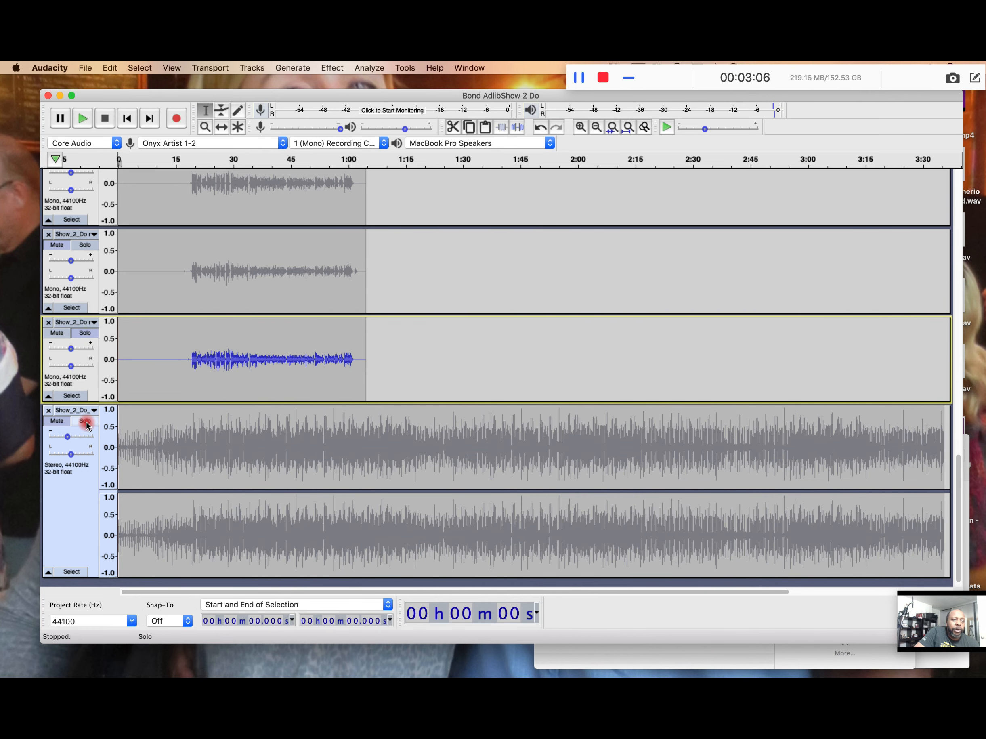
left_click(85, 420)
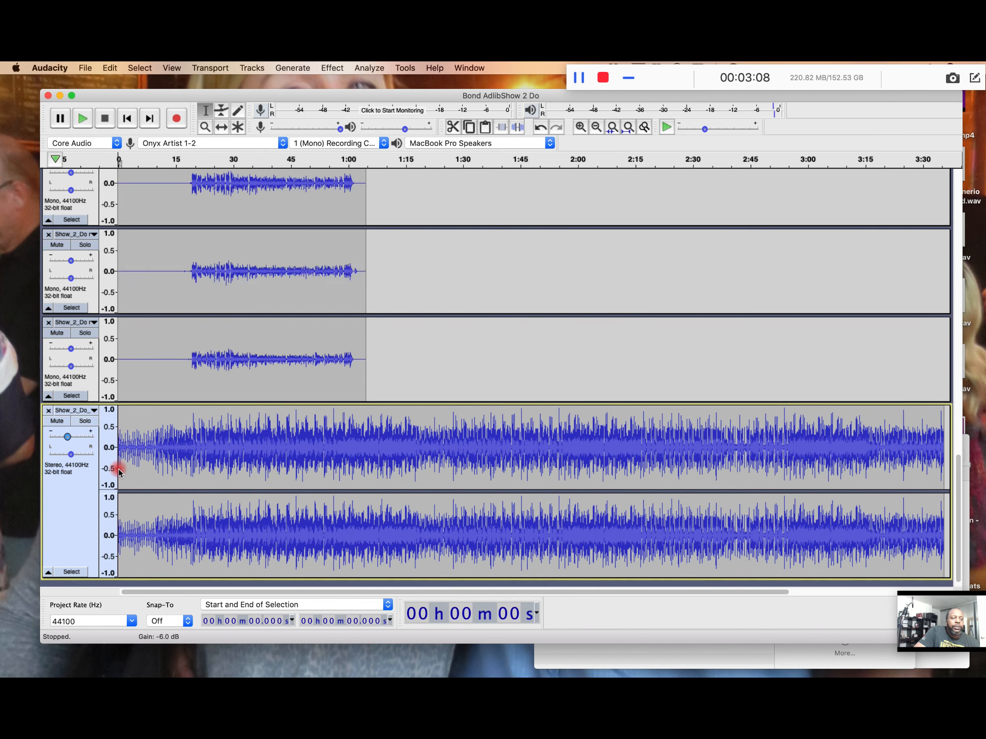
Mute the upper two of the three Show_2_Do redds verse tracks, leaving the one directly above the beat active.
scroll(183, 447, "up", 8)
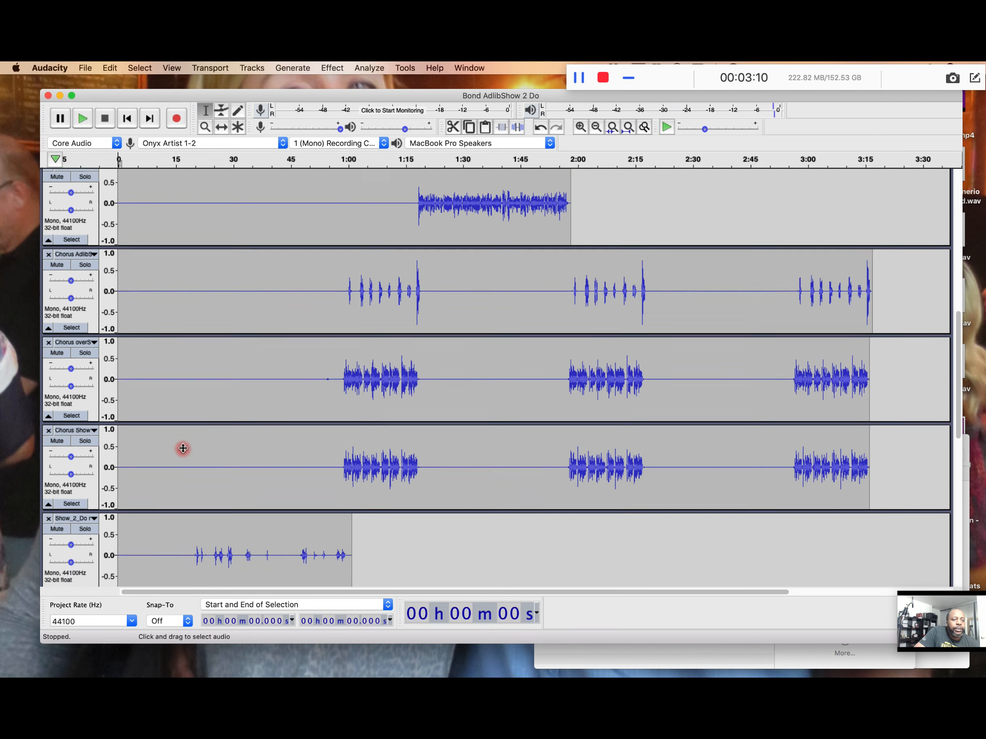
scroll(183, 448, "down", 9)
scroll(182, 448, "up", 6)
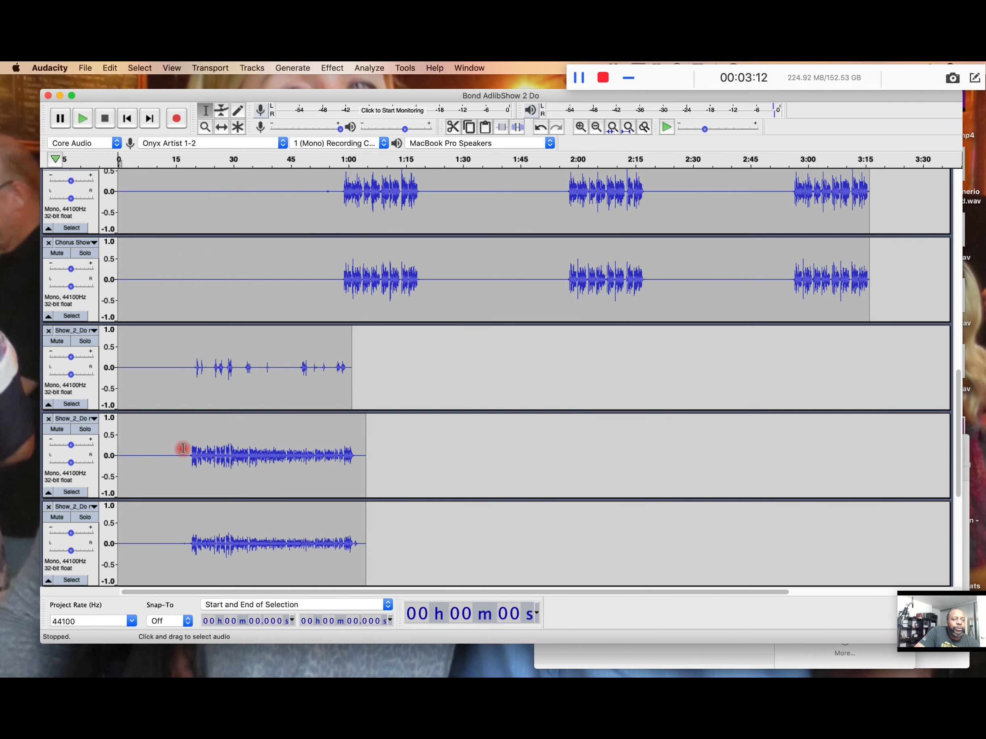
scroll(183, 448, "down", 4)
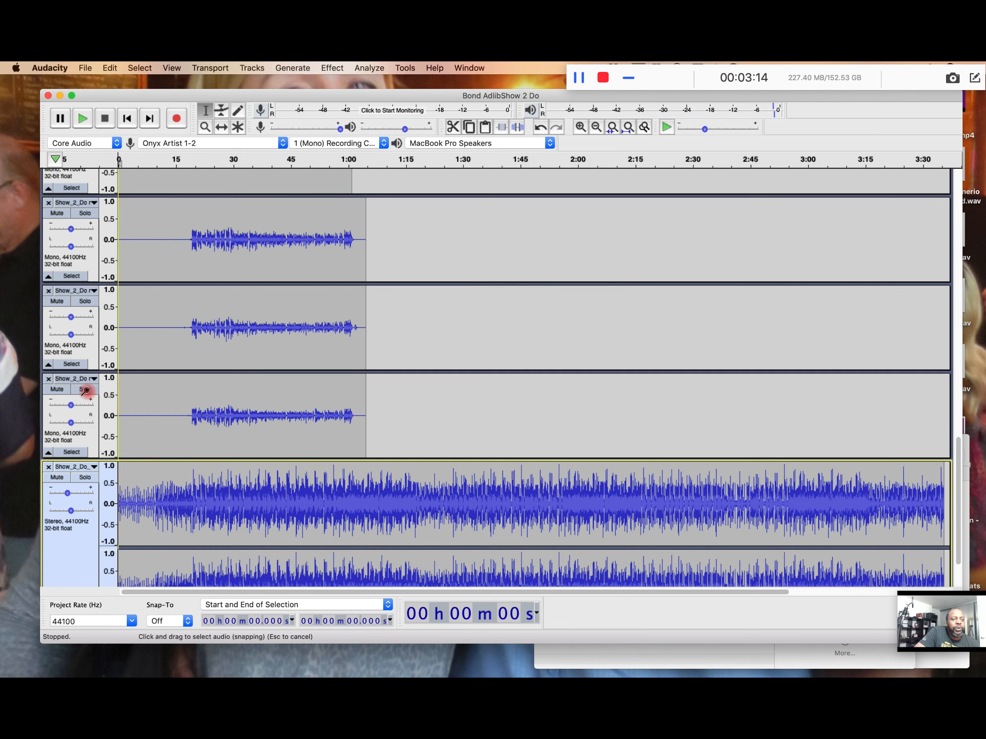
left_click(57, 301)
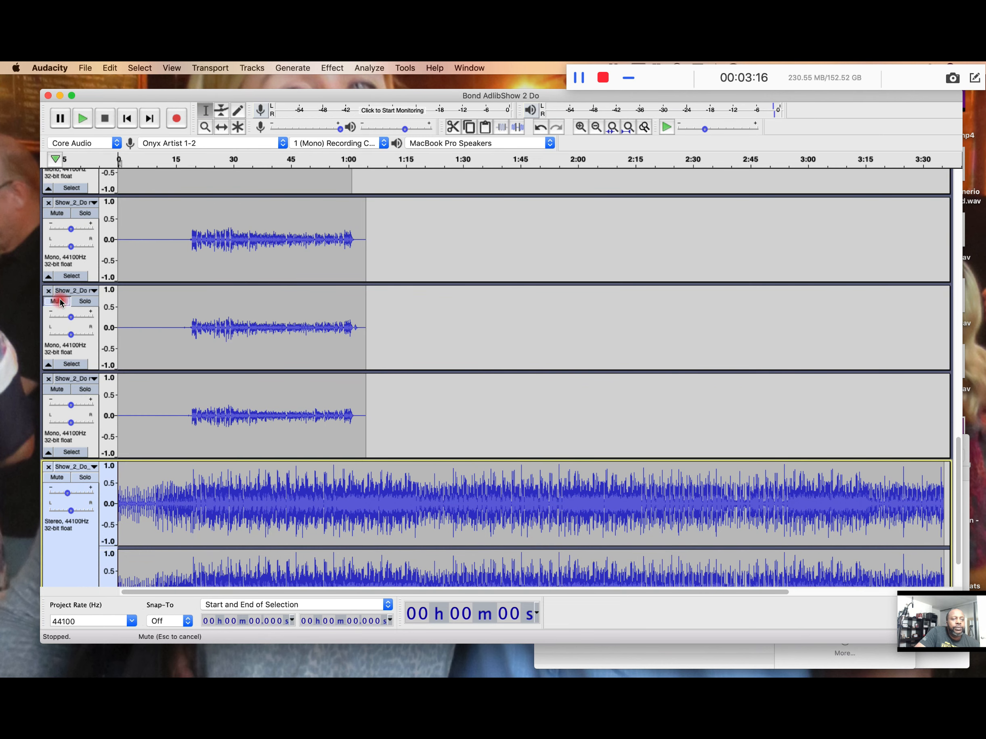
left_click(61, 216)
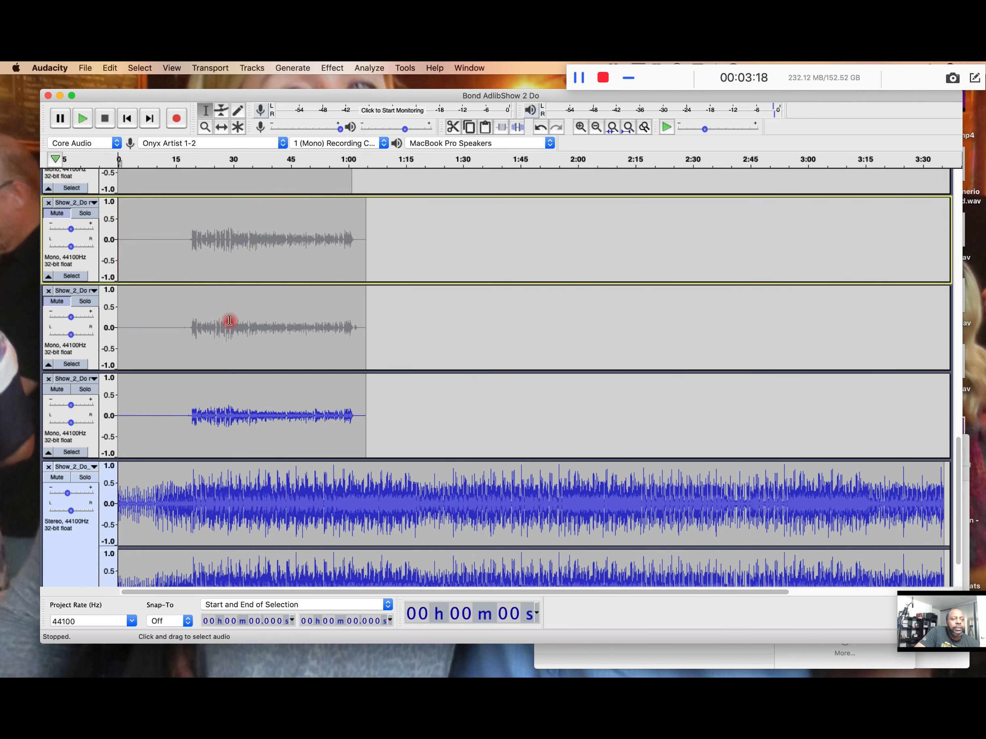
Mute the Show_2_Do redds adlibs track and both the Chorus Show and Chorus over tracks.
scroll(226, 322, "up", 10)
scroll(230, 320, "down", 2)
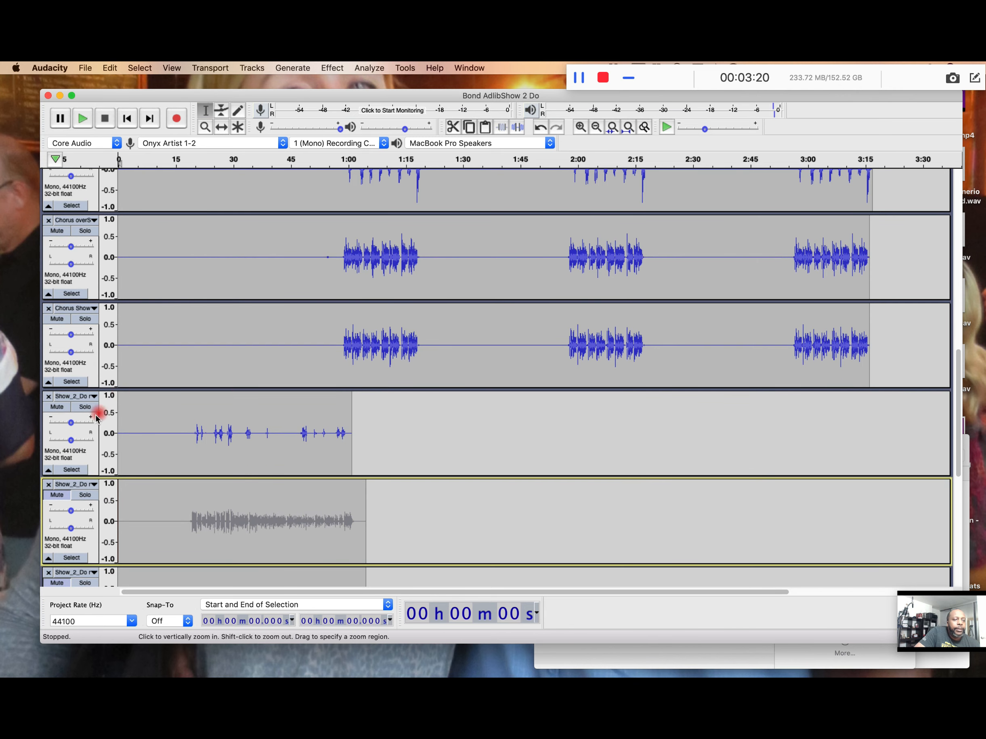
left_click(57, 406)
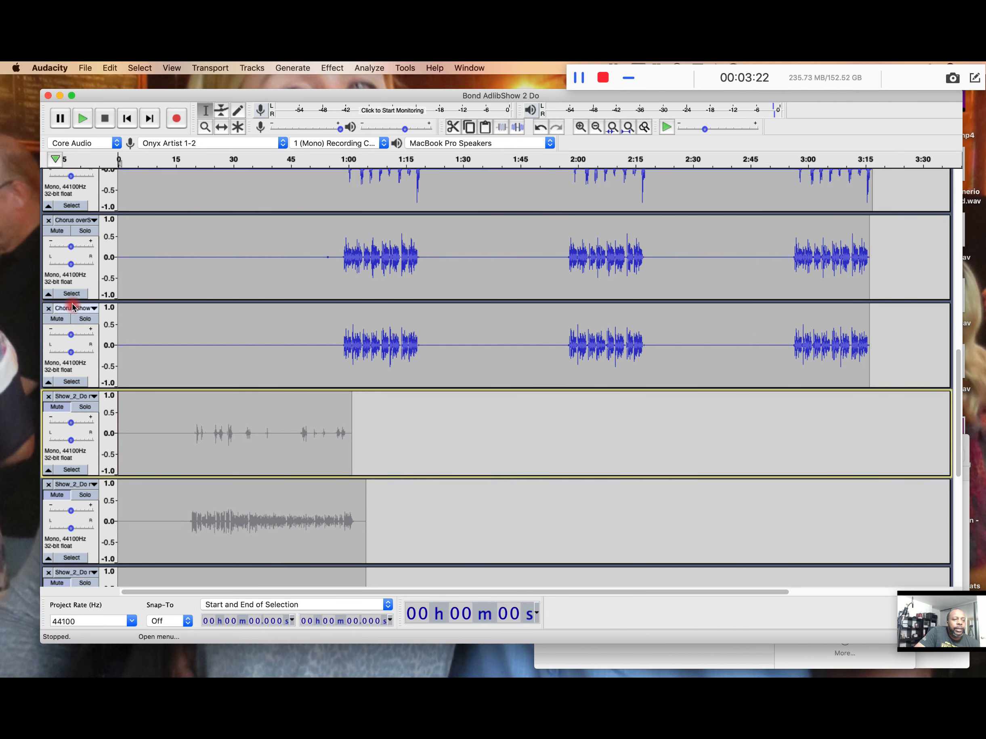
left_click(58, 319)
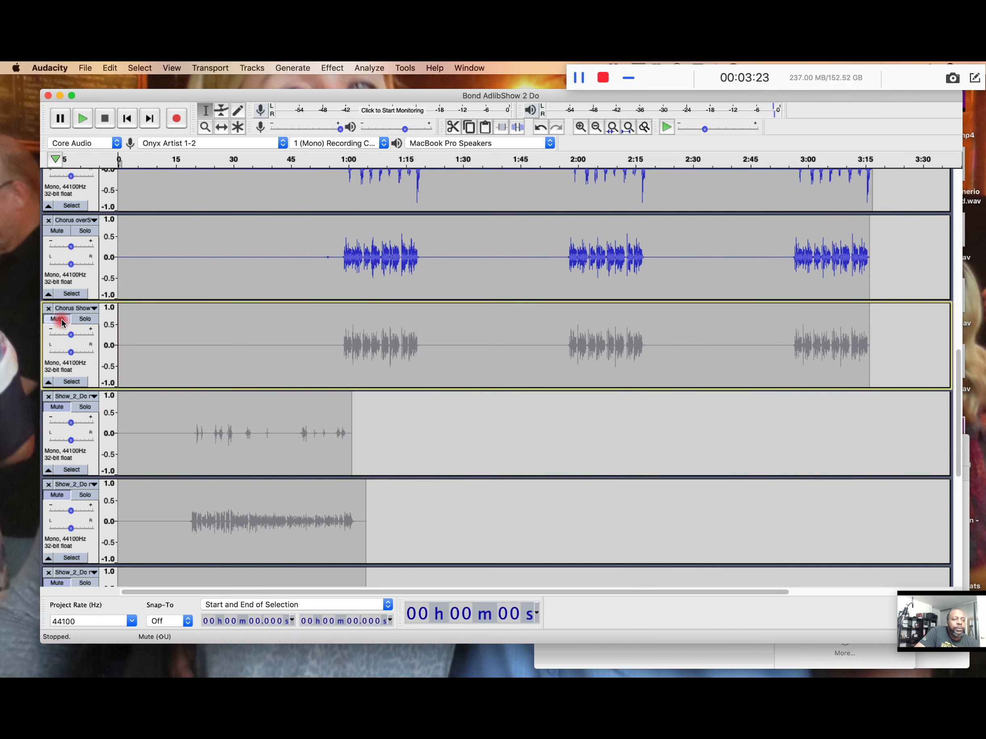
left_click(58, 232)
Mute the main and overdub tracks of Bond verse 1 and Bond verse 2.
scroll(258, 278, "up", 10)
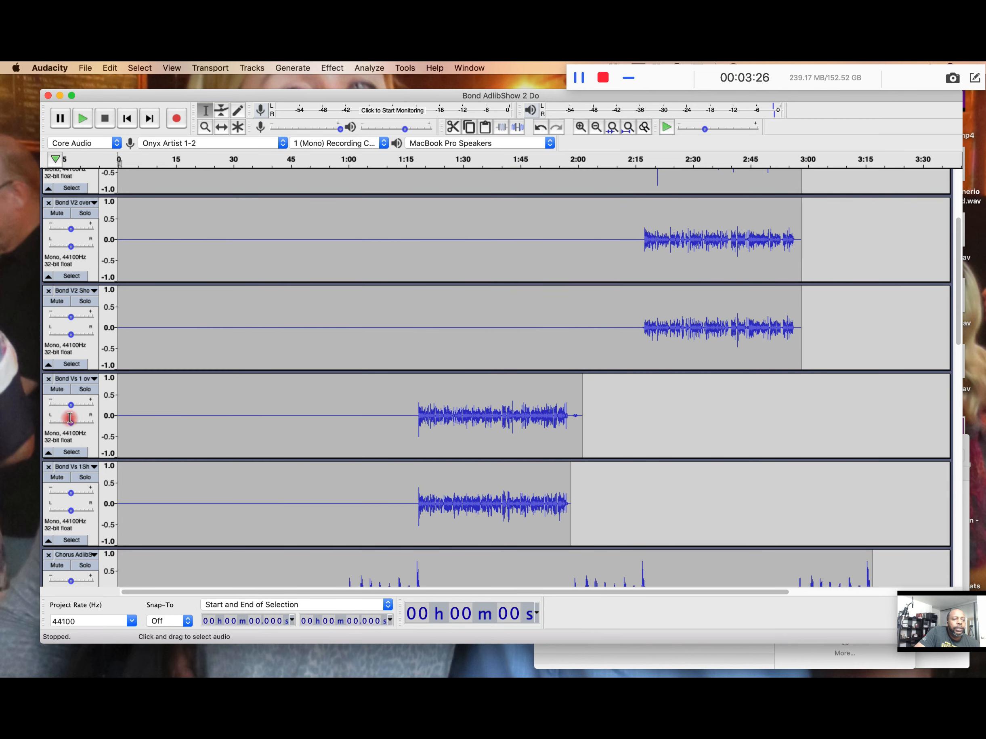
left_click(57, 477)
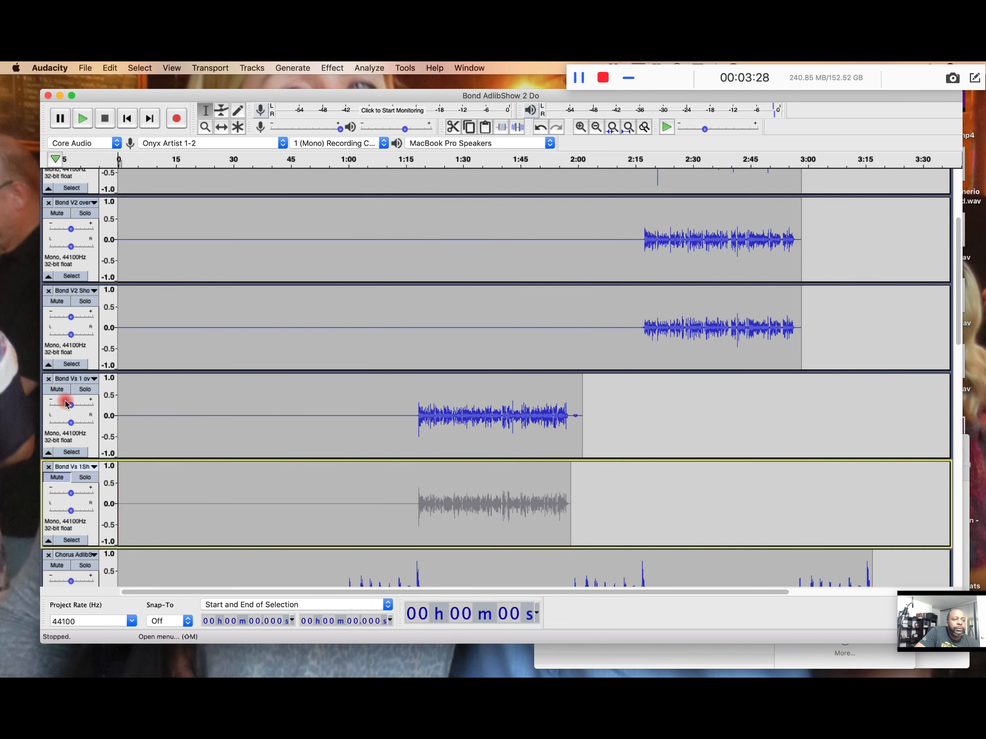
left_click(58, 389)
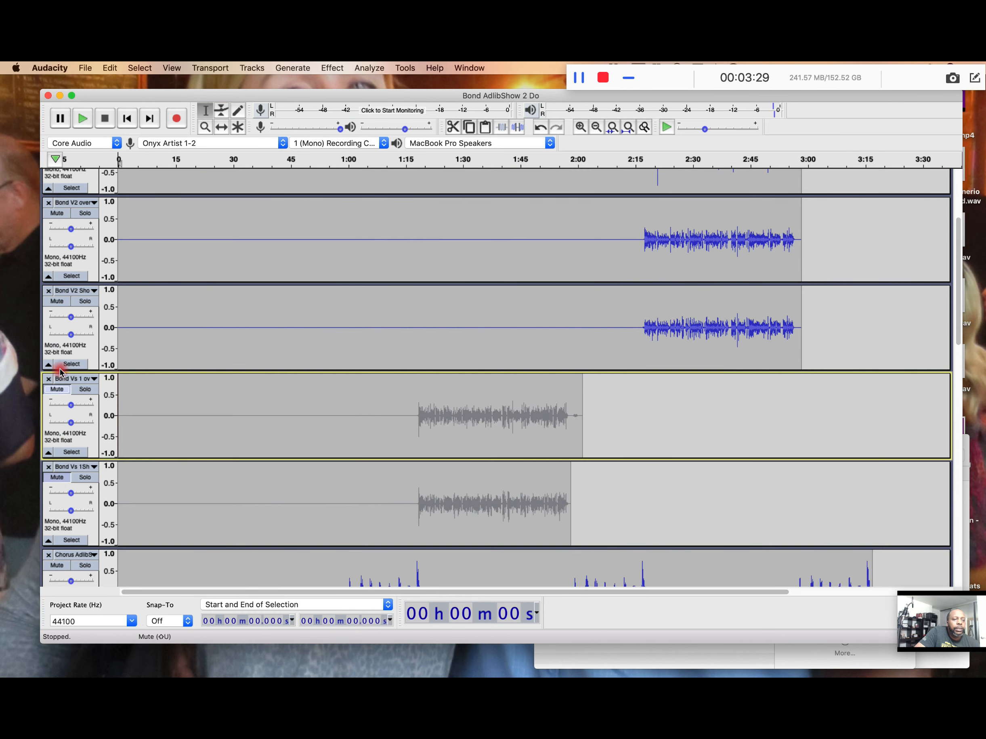
left_click(58, 302)
left_click(57, 213)
scroll(228, 238, "up", 3)
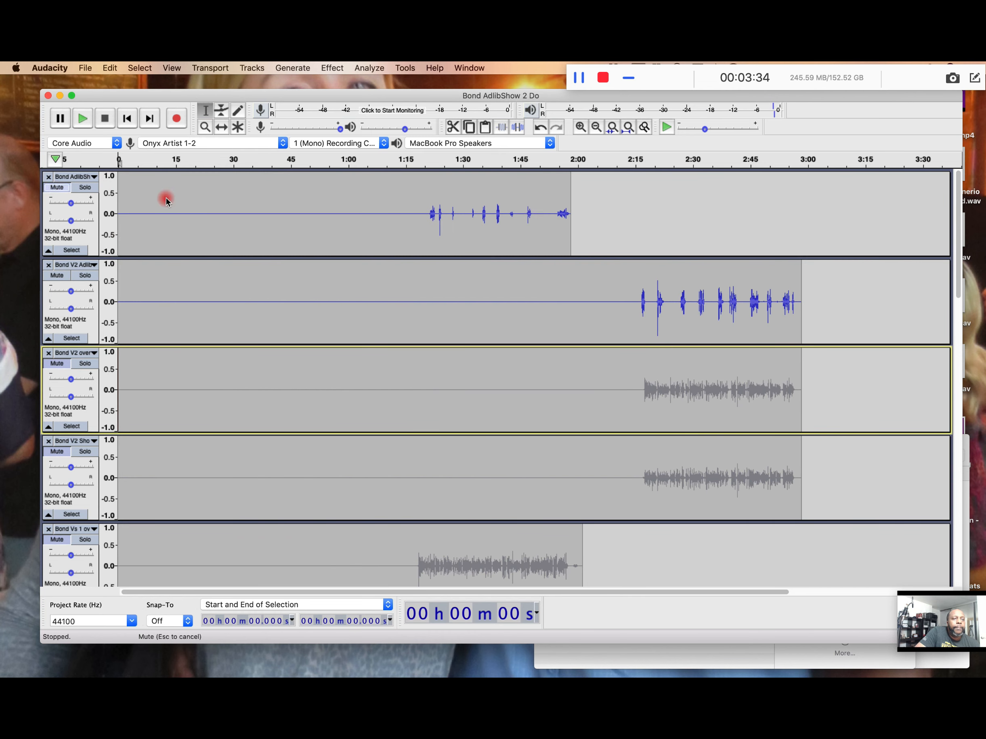
Play the mix from the start and unmute the middle Show_2_Do redds verse track during playback.
scroll(225, 229, "down", 10)
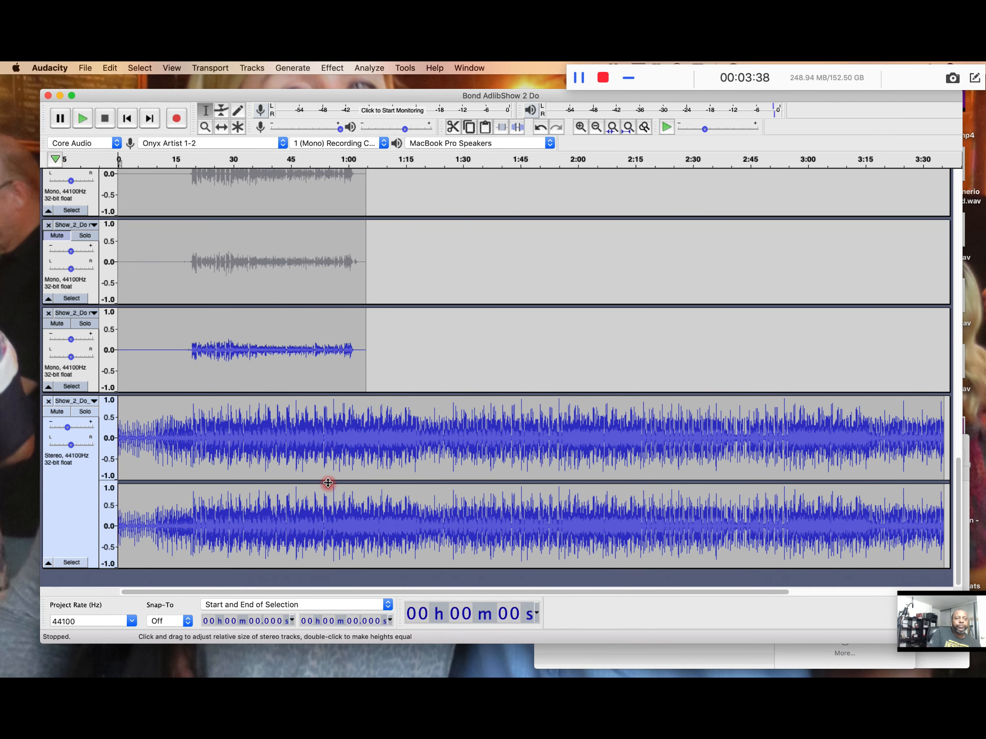
key("space")
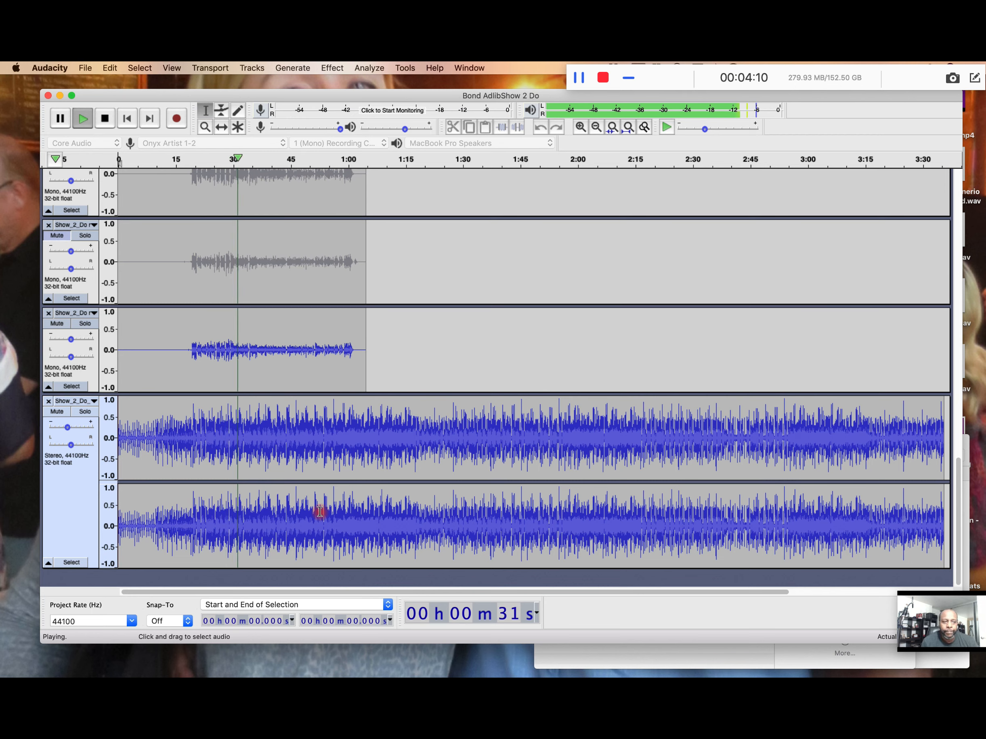
left_click(62, 236)
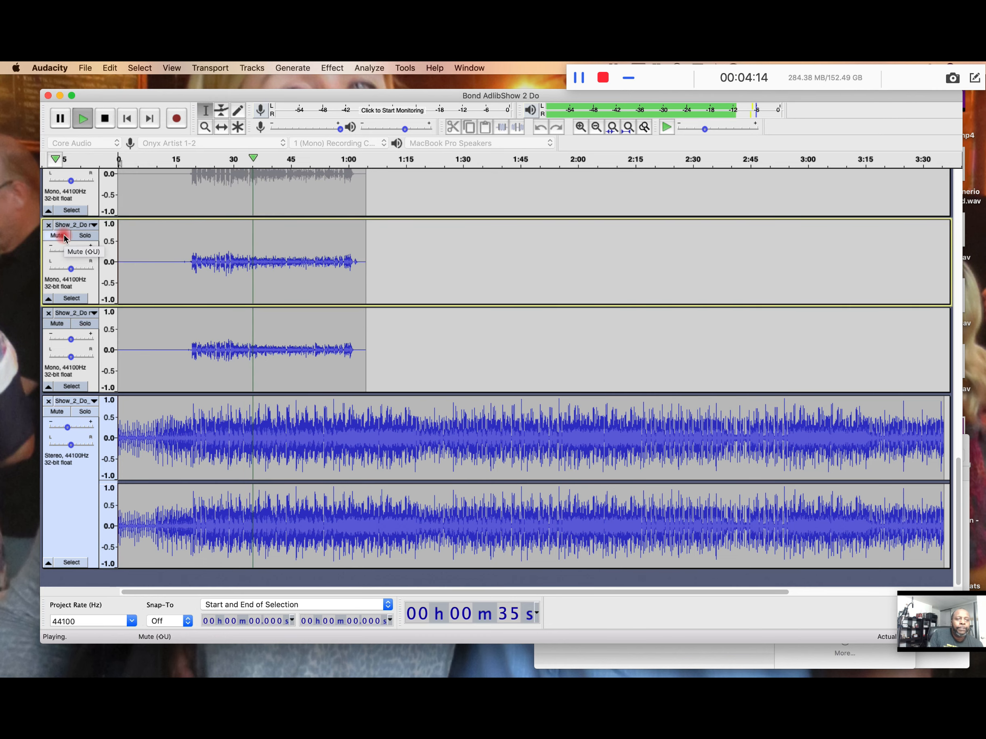
mouse_move(80, 254)
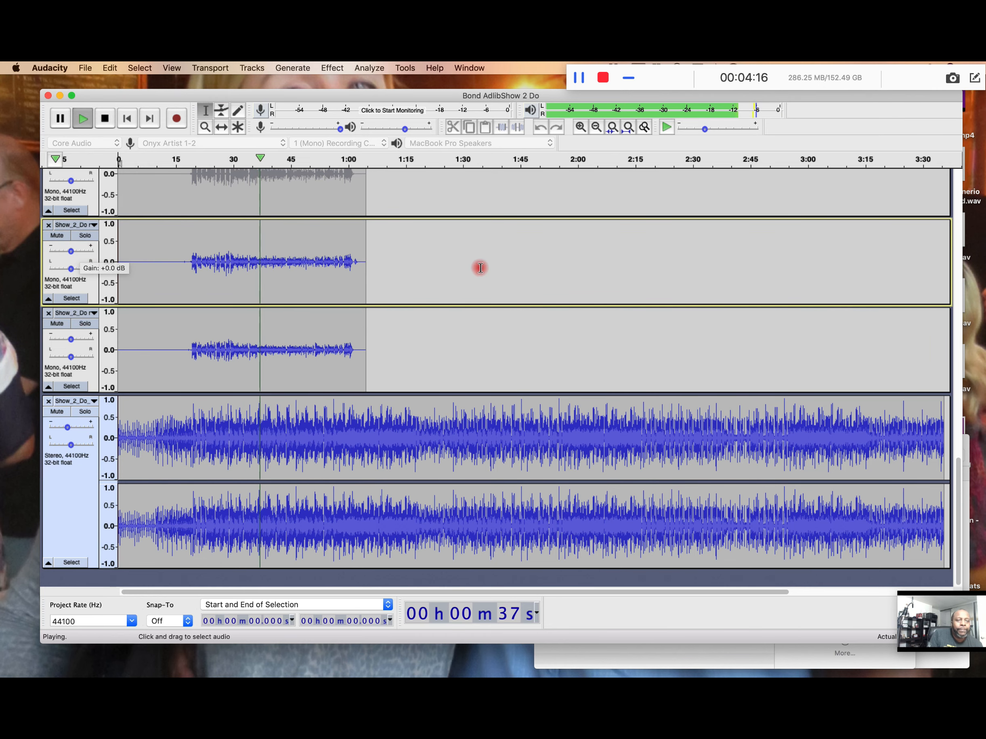
Unmute the uppermost of the three Show_2_Do redds verse tracks during playback, listen through the verse, and stop playback.
scroll(486, 272, "up", 5)
scroll(485, 271, "down", 3)
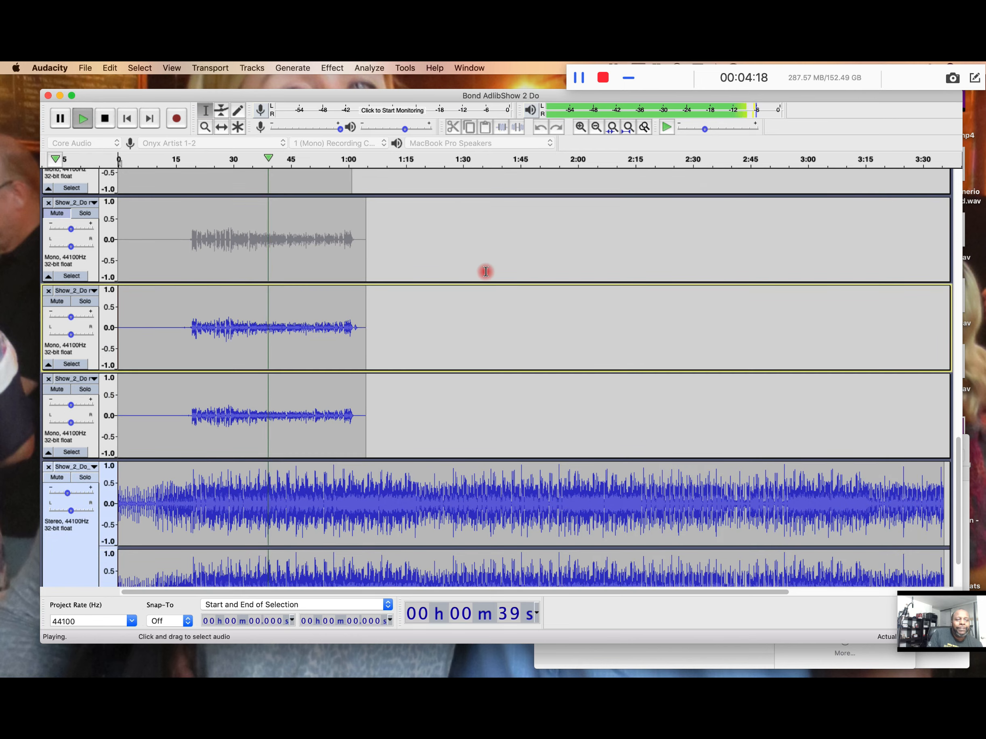
left_click(70, 214)
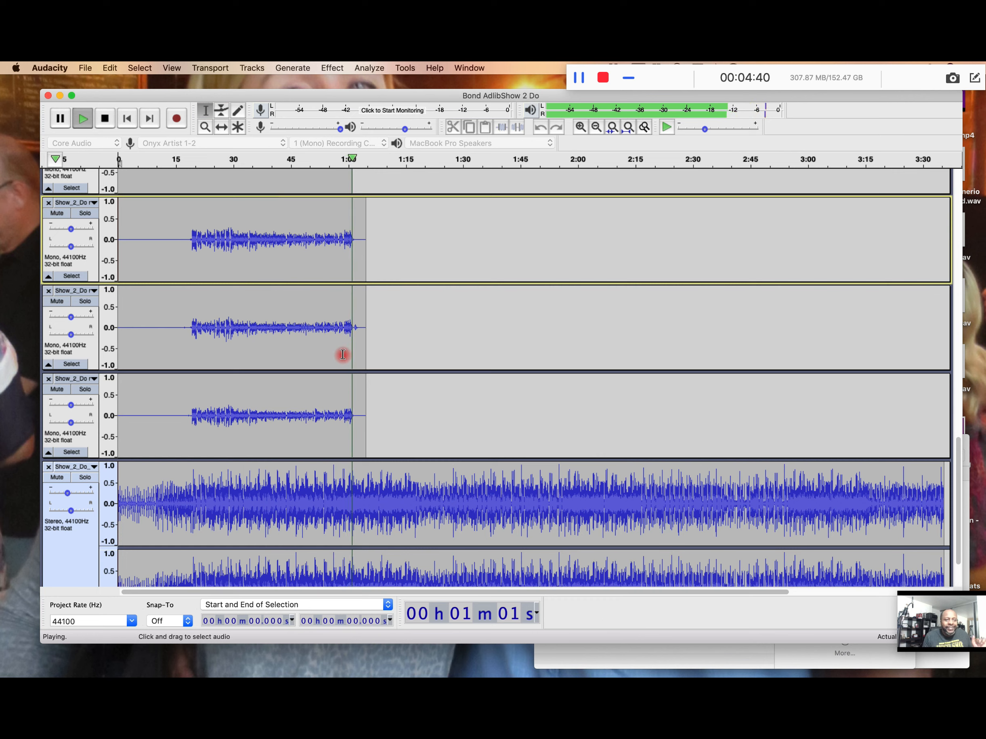
key("space")
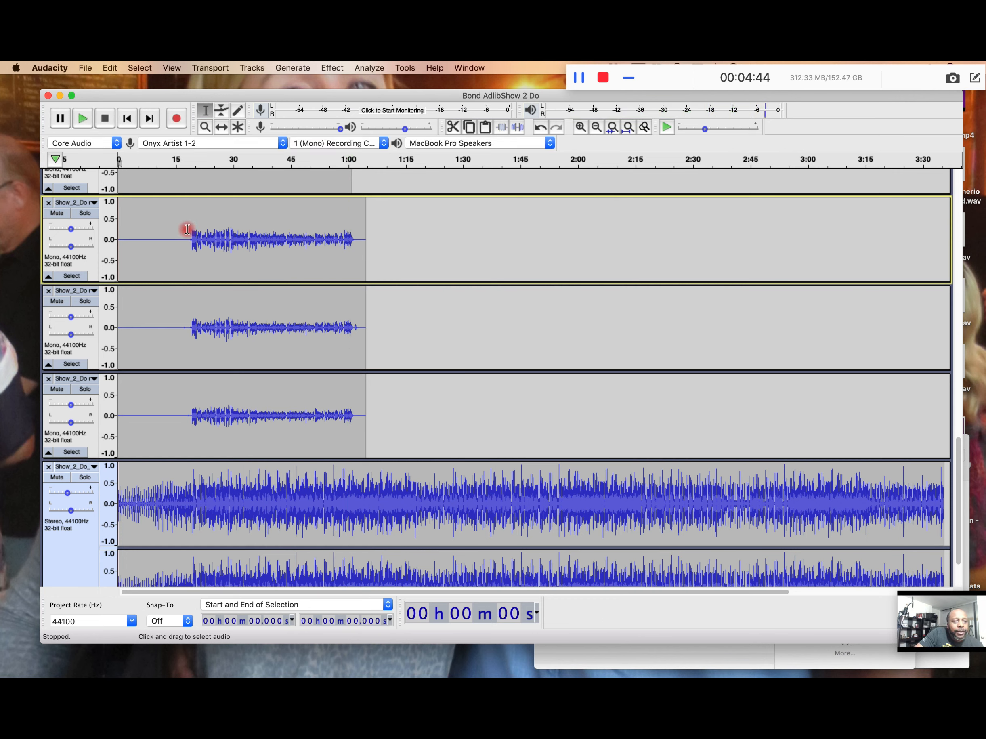
Select the uppermost redds verse from 17.158 s to 1:04.644, and pan the middle verse track right and the lowest one left.
left_click_drag(183, 228, 365, 245)
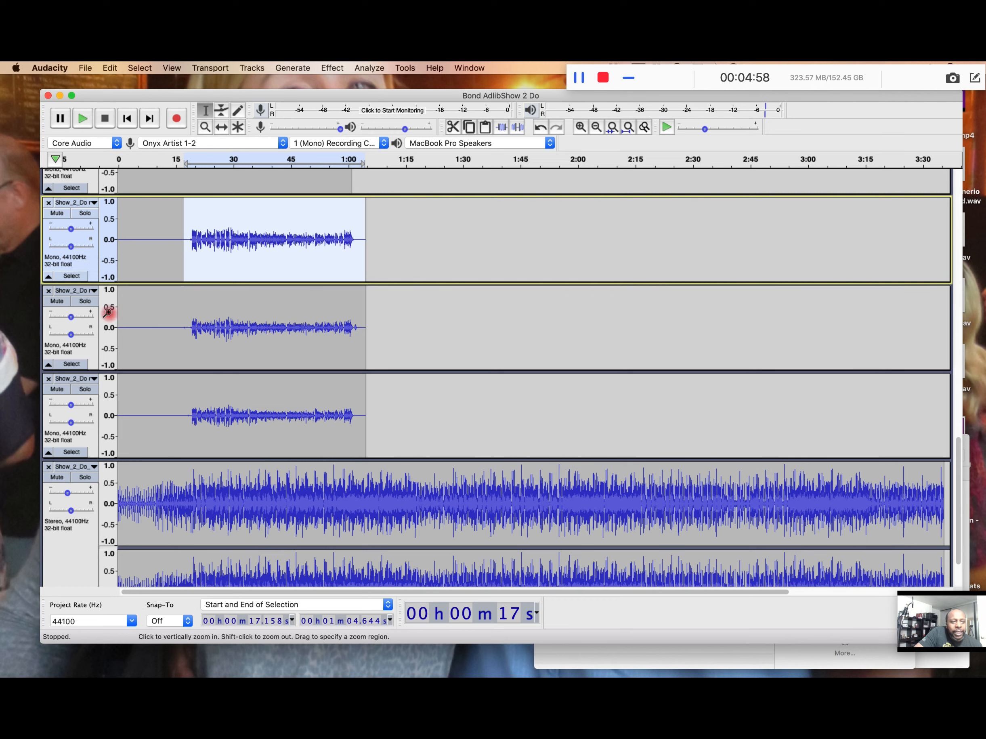
left_click_drag(70, 334, 87, 341)
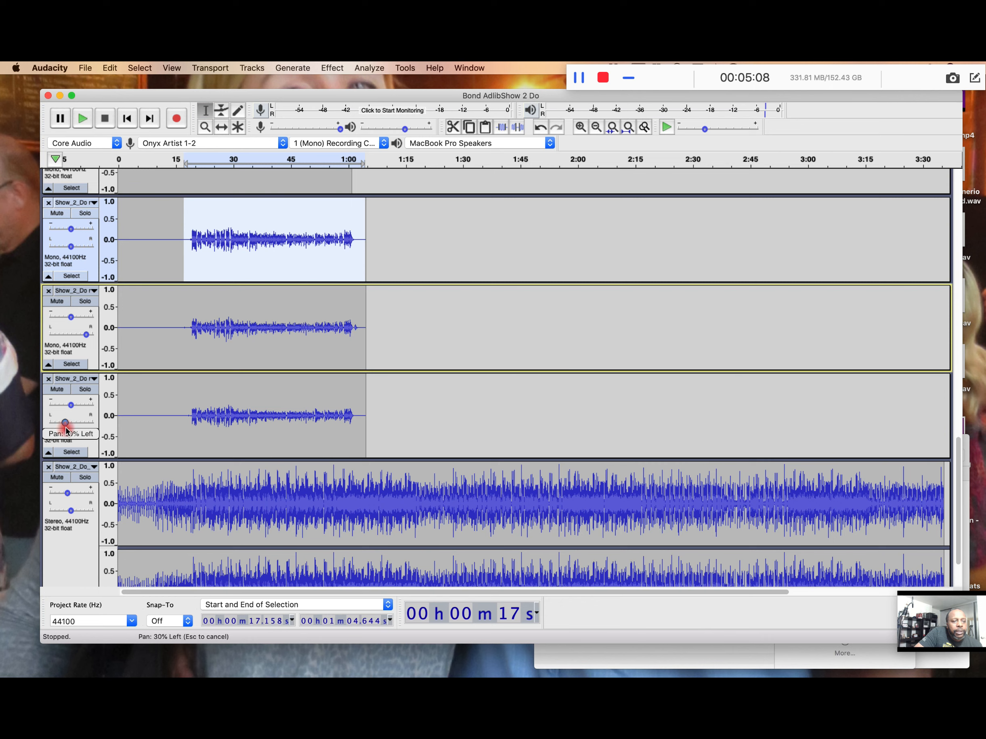
left_click_drag(65, 429, 61, 424)
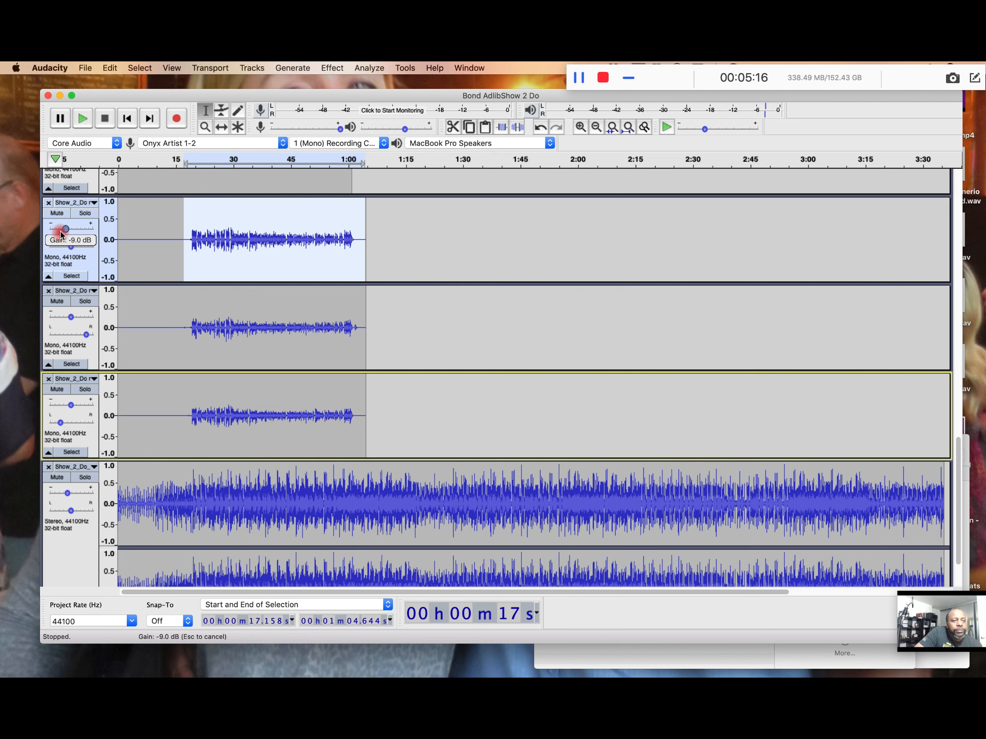
Lower the uppermost redds verse track's gain below -9 dB and play the selected passage with the beat.
left_click_drag(57, 233, 57, 231)
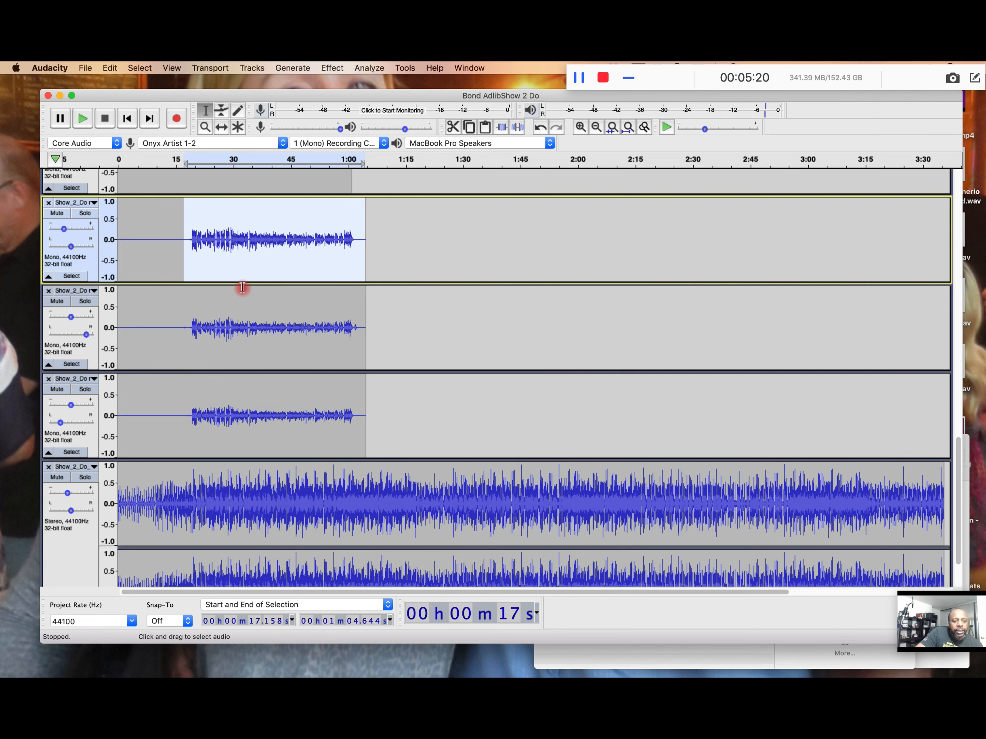
key("space")
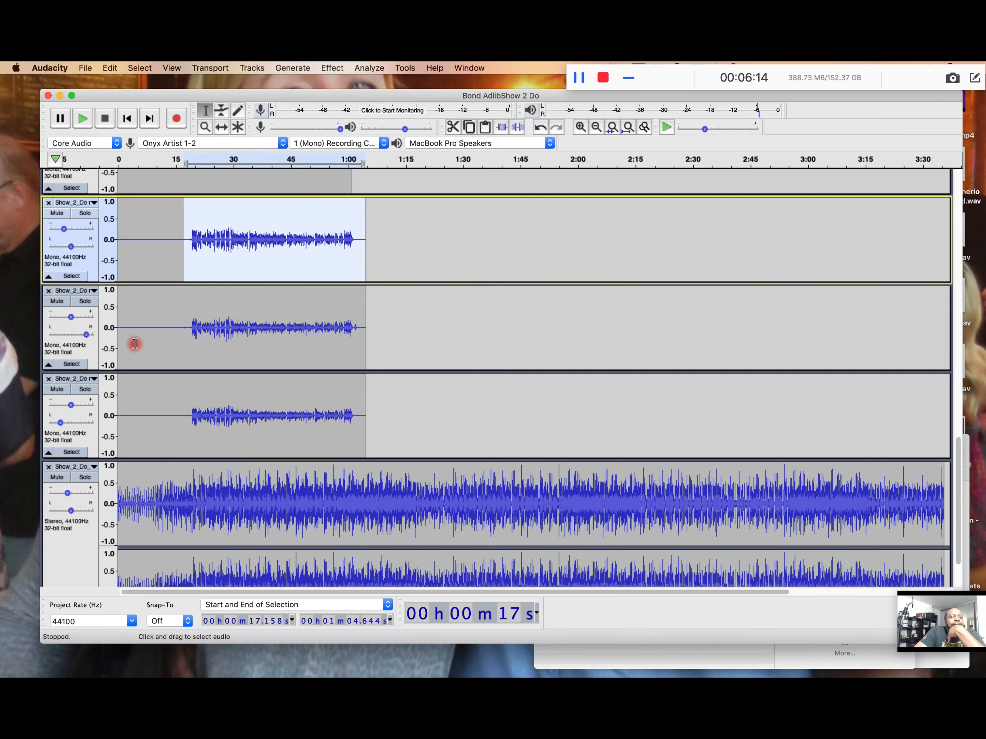
Solo the uppermost redds verse track and play its selected passage alone.
left_click(86, 214)
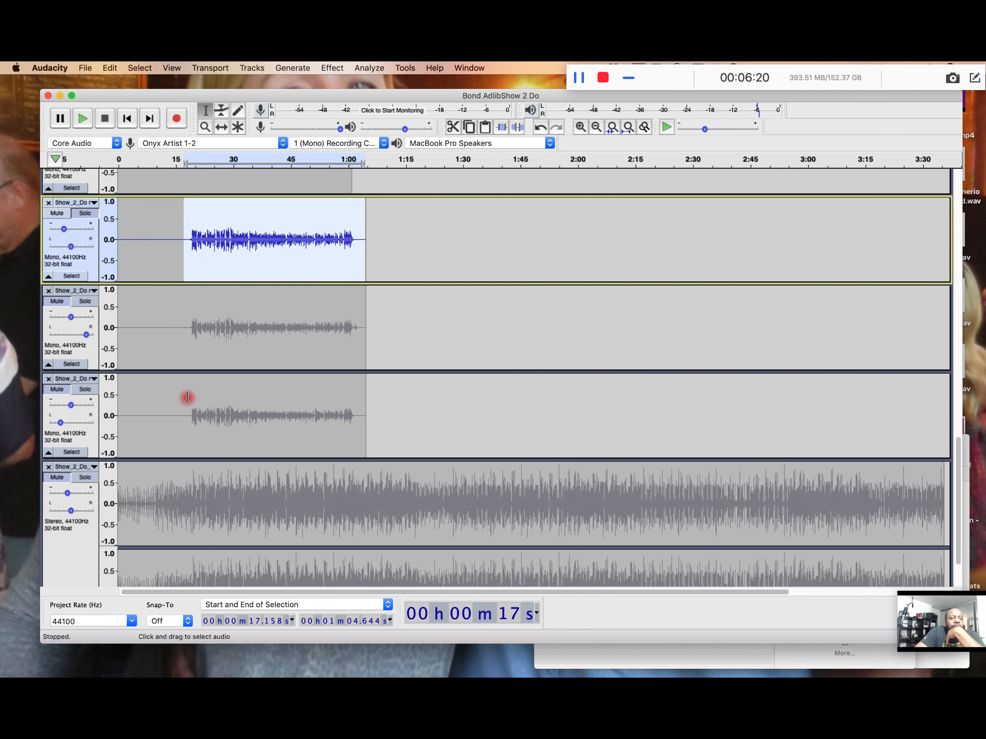
key("space")
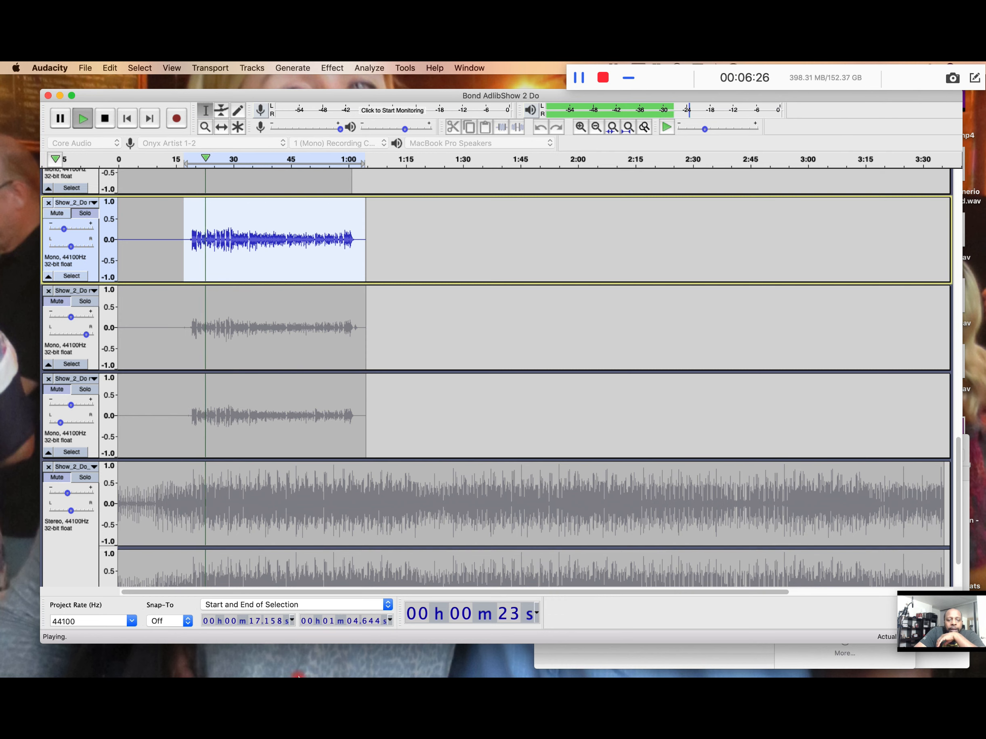
mouse_move(298, 675)
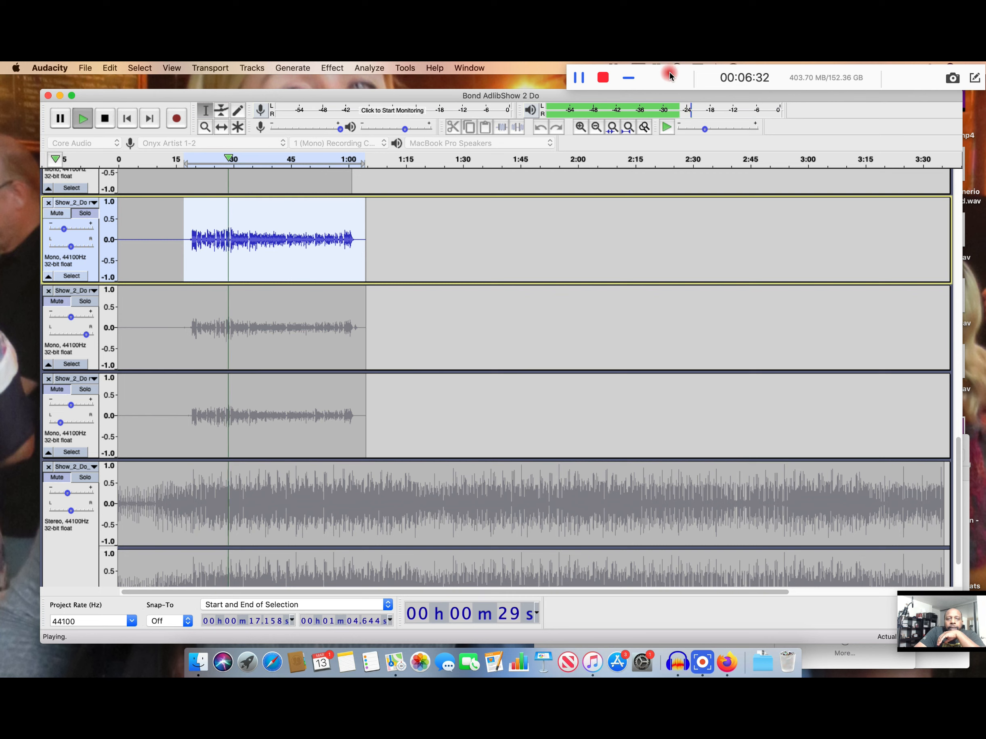
Move the screen recorder's control bar clear of the system status icons and raise the computer's output volume.
left_click_drag(669, 75, 671, 102)
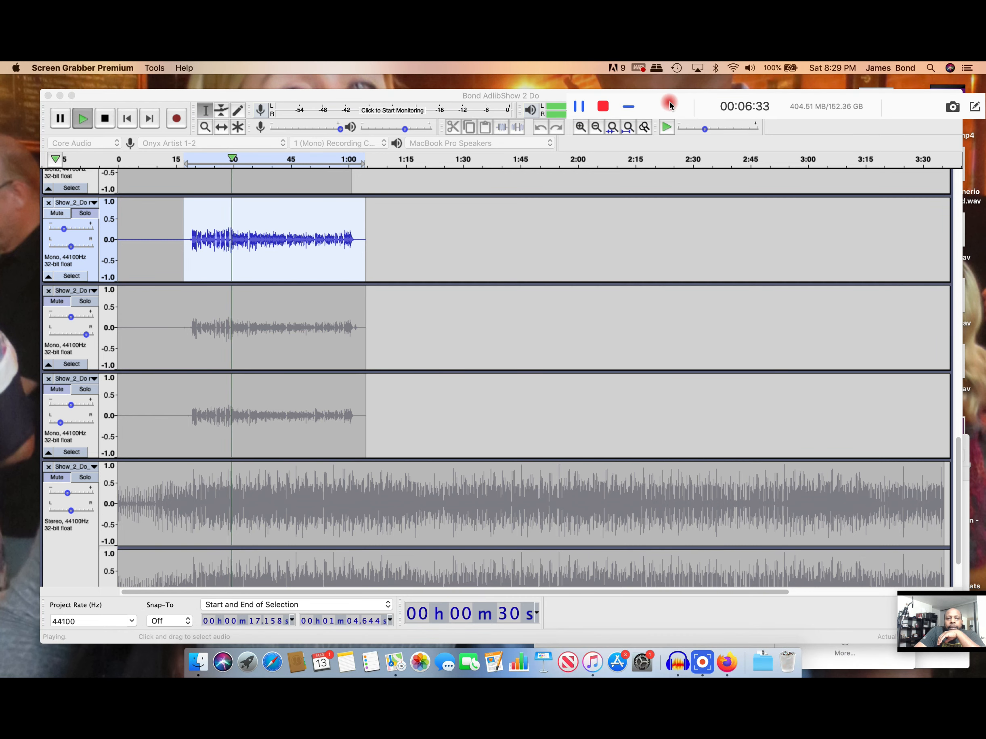
left_click(750, 68)
left_click_drag(810, 97, 837, 99)
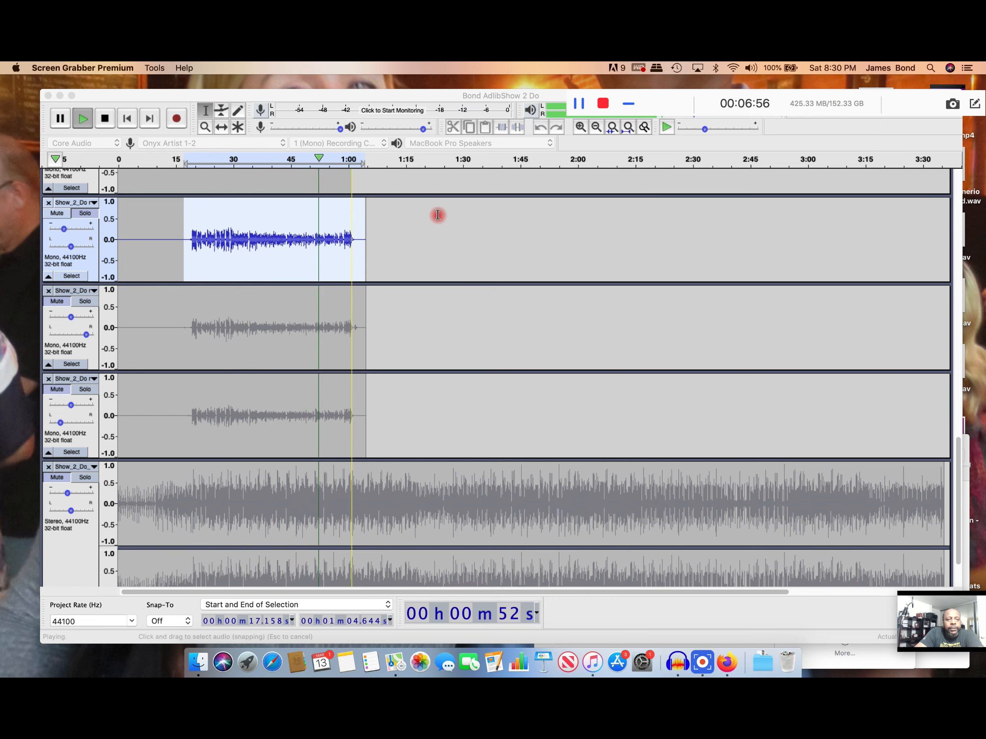
Reselect the soloed redds verse from 17.158 s to 1:03.424 and play the selection.
left_click(380, 218)
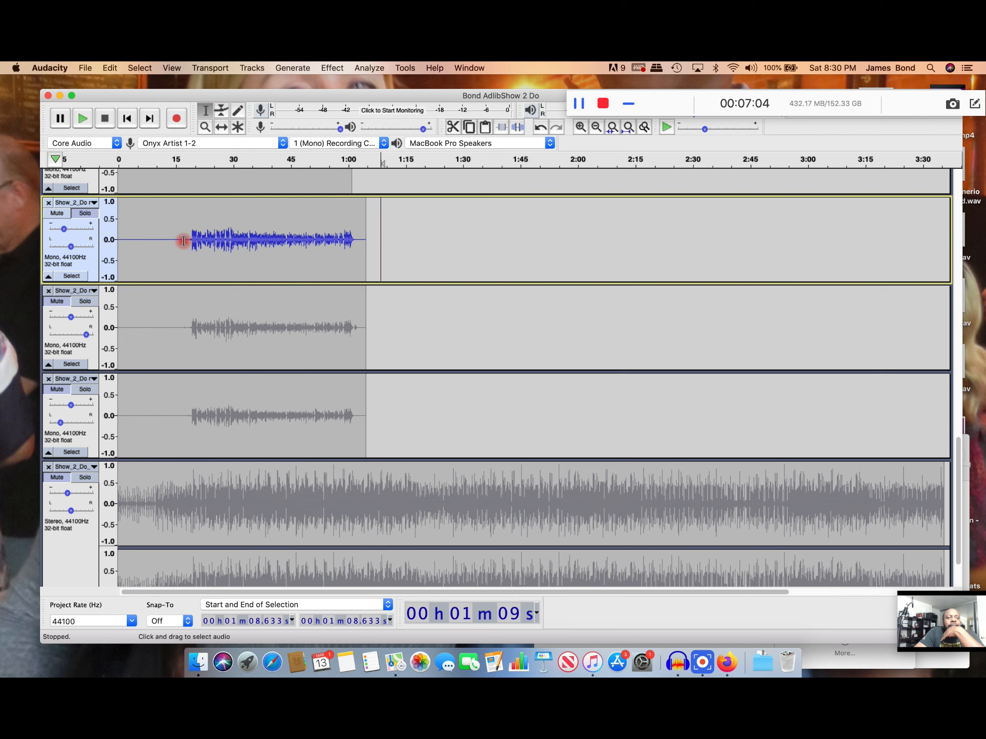
left_click_drag(183, 241, 356, 252)
left_click(333, 69)
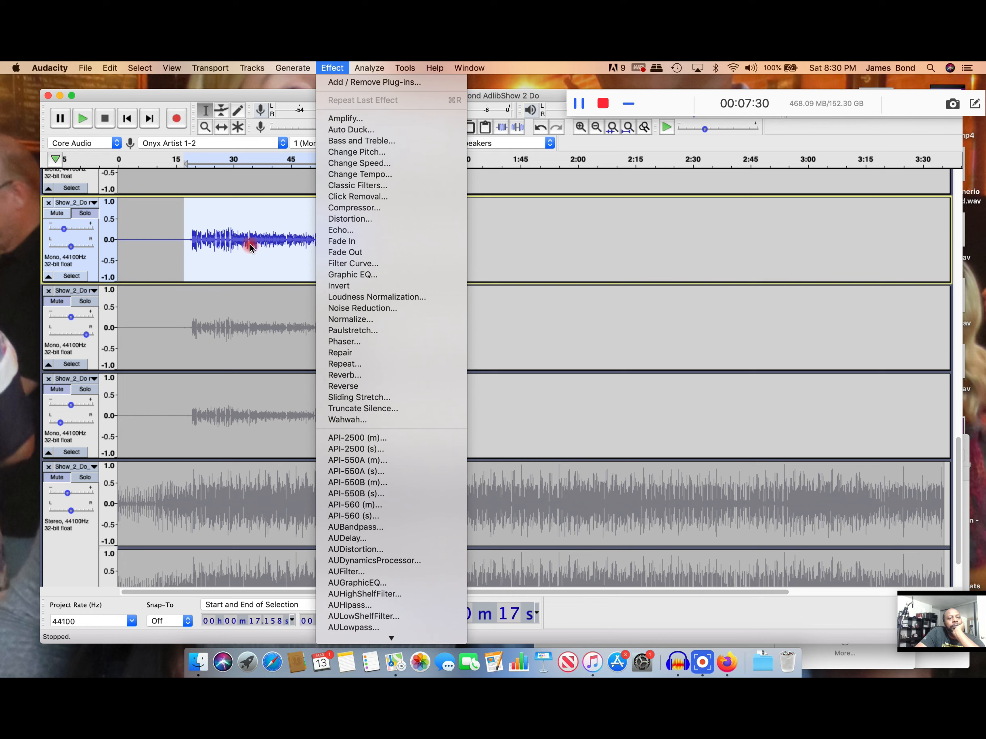
left_click(157, 227)
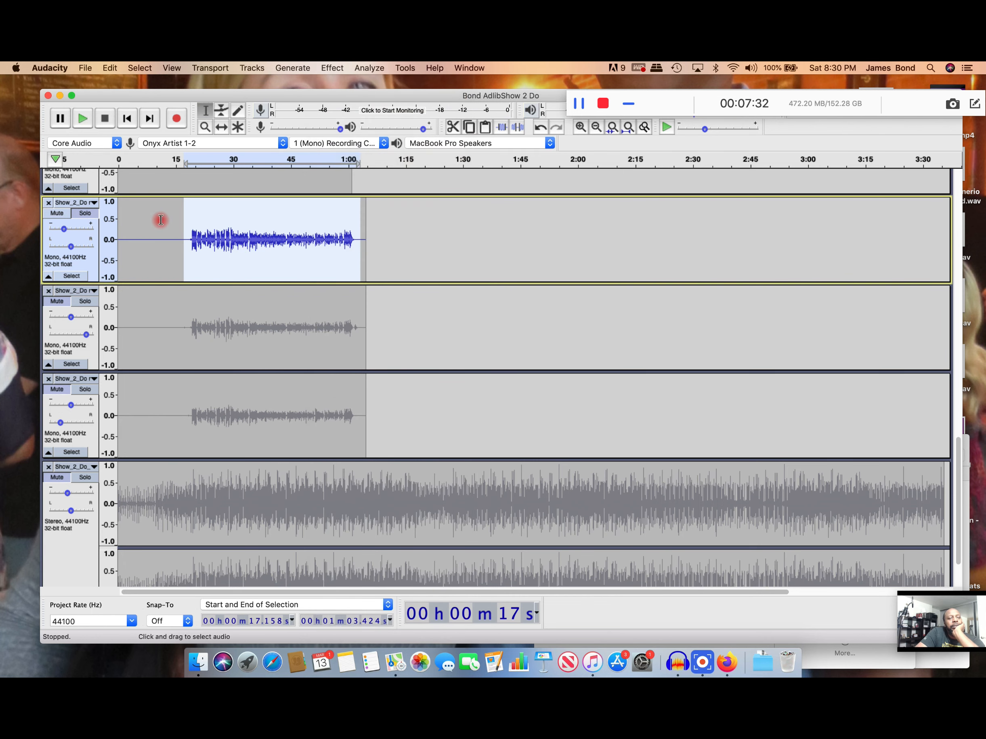
key("space")
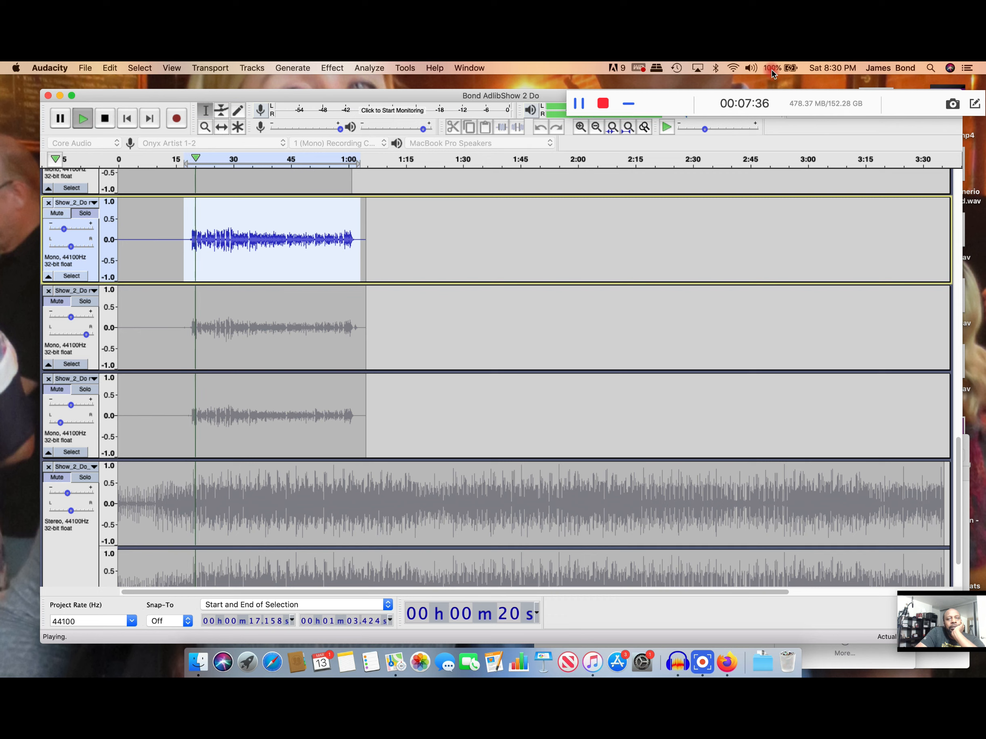
Raise the computer's output volume further while the soloed verse plays, and stop playback.
left_click(751, 69)
left_click_drag(818, 98, 851, 103)
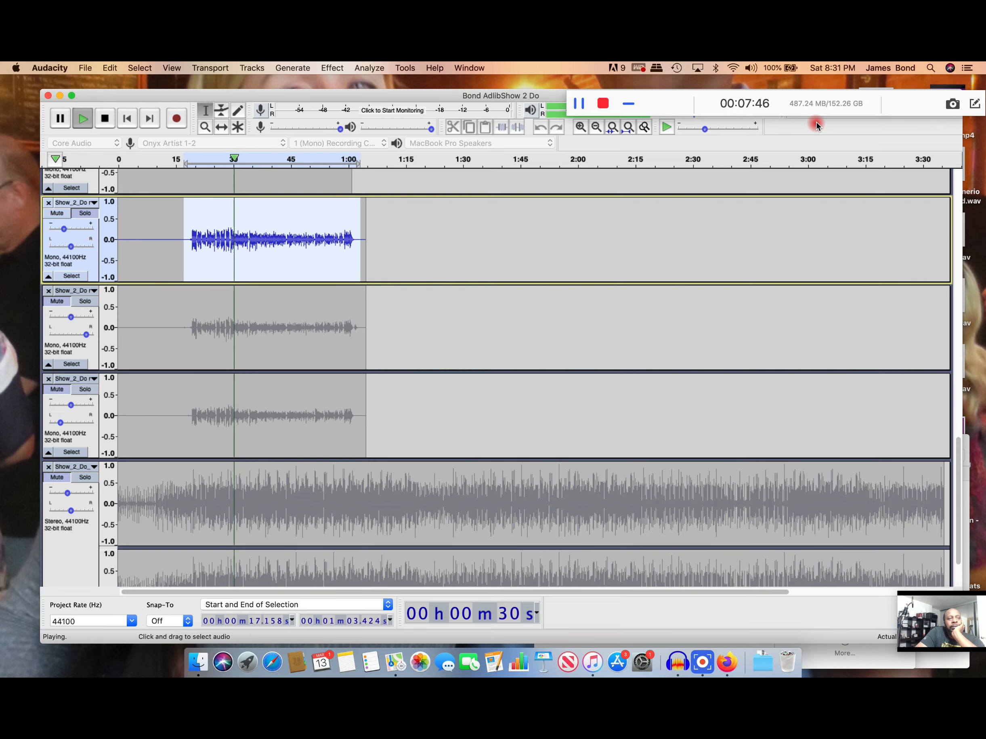
key("space")
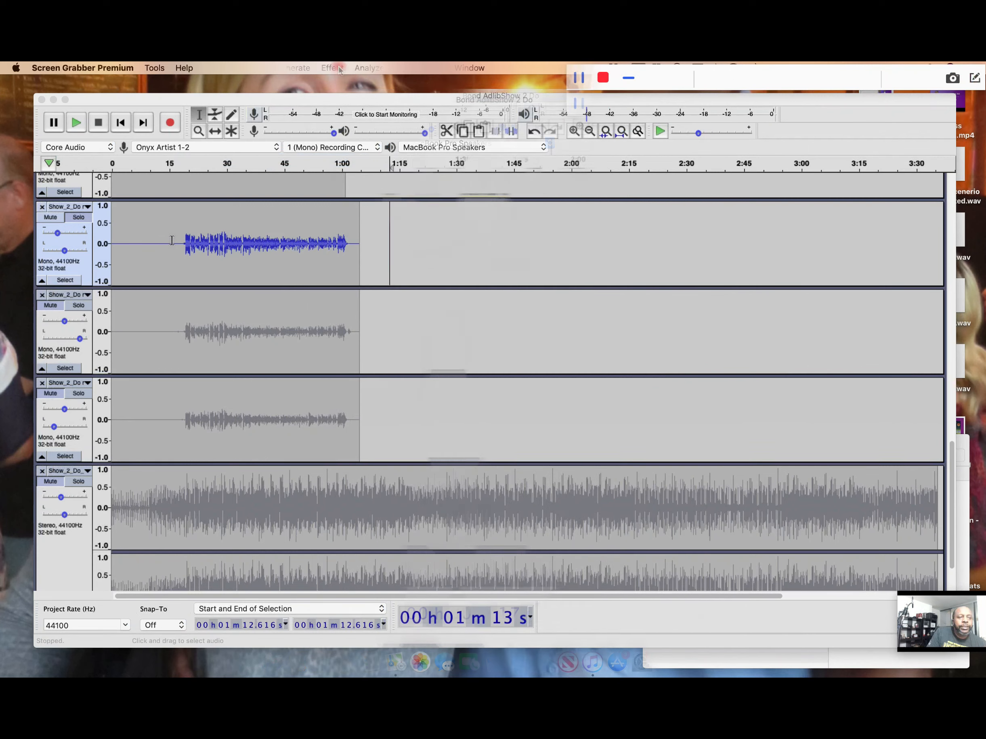
Select the soloed redds verse from 15.779 s to 1:04.644 and open the Graphic EQ effect for it.
left_click_drag(172, 240, 178, 240)
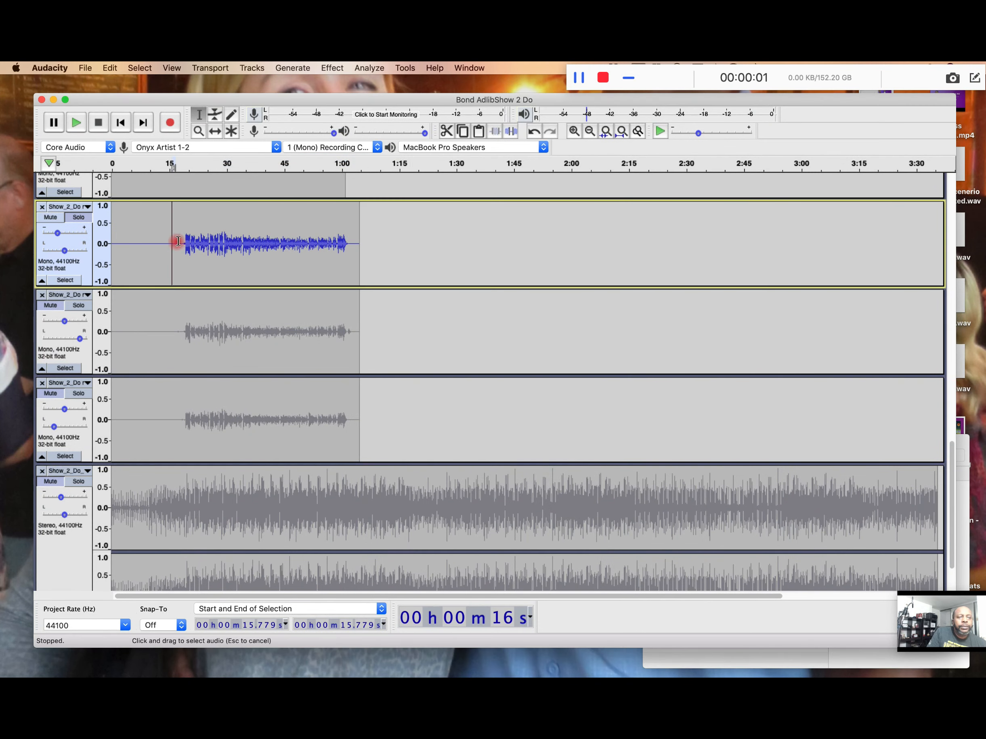
left_click_drag(265, 241, 358, 250)
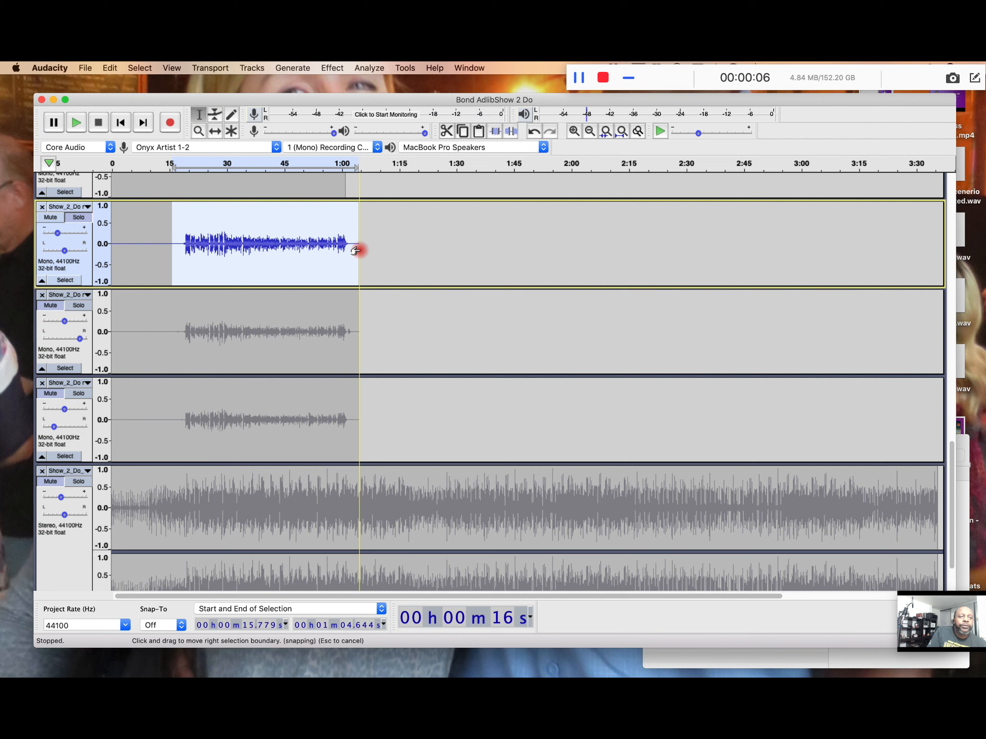
left_click(333, 68)
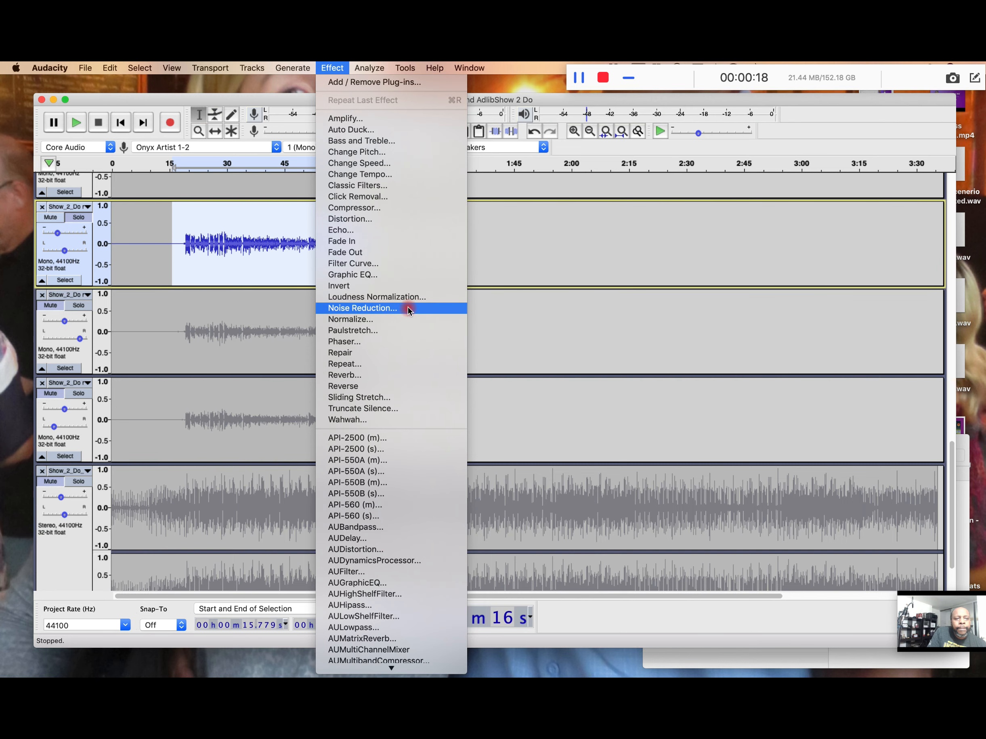
left_click(401, 272)
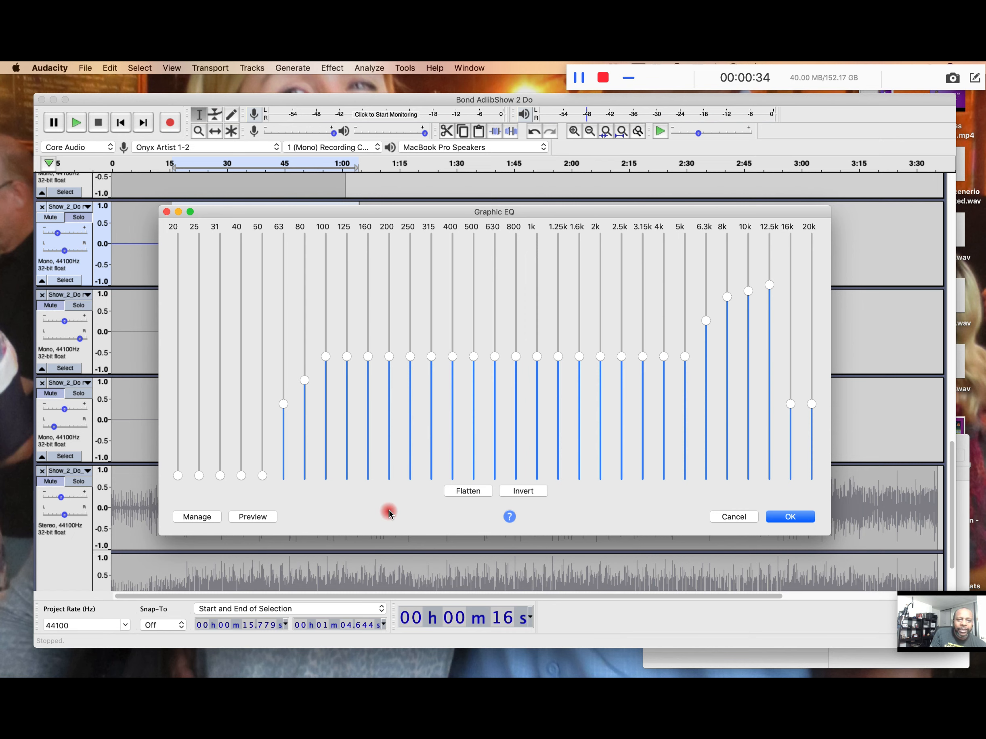
Flatten the Graphic EQ curve and cut the 20, 25 and 31 Hz bands to the minimum.
left_click(475, 494)
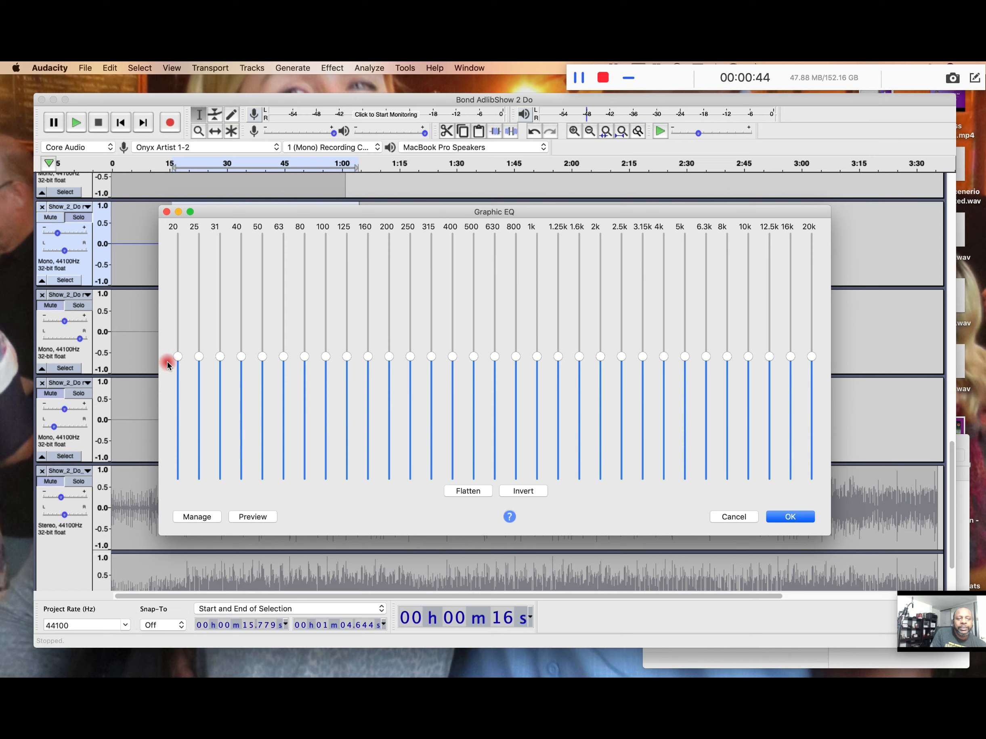
left_click_drag(177, 359, 178, 487)
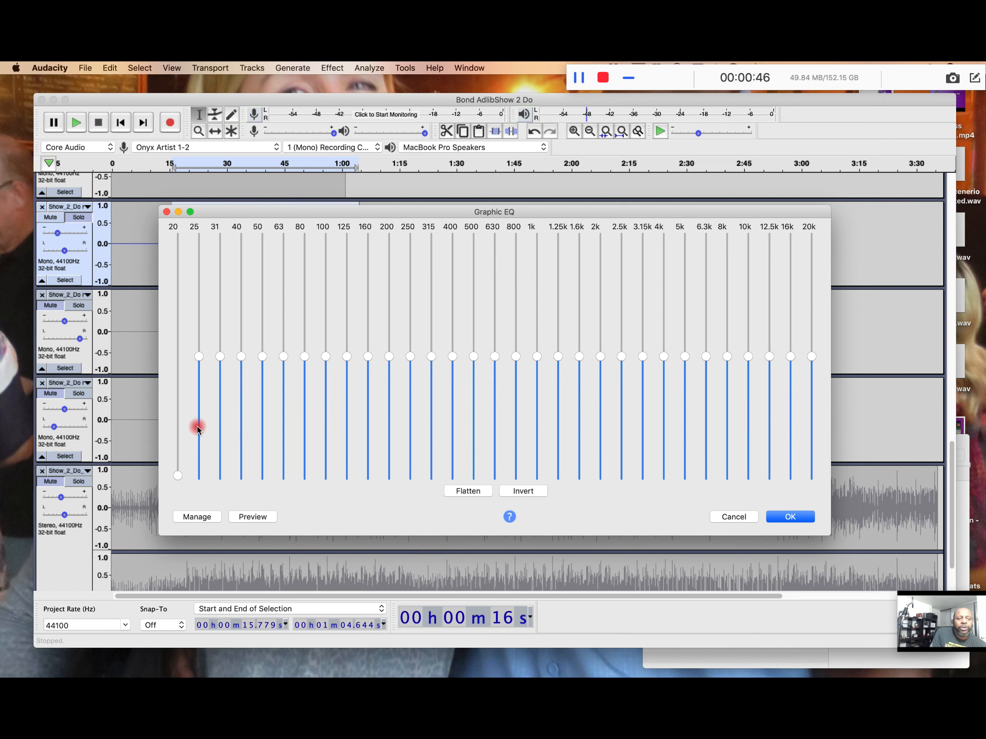
left_click_drag(199, 356, 199, 451)
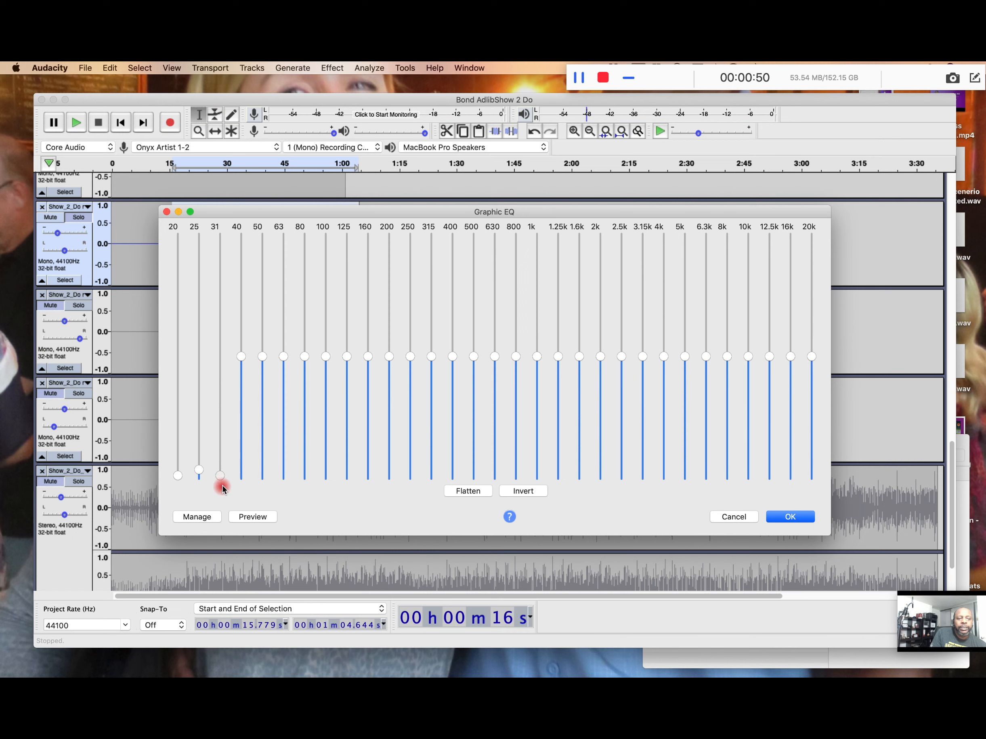
left_click_drag(199, 469, 200, 474)
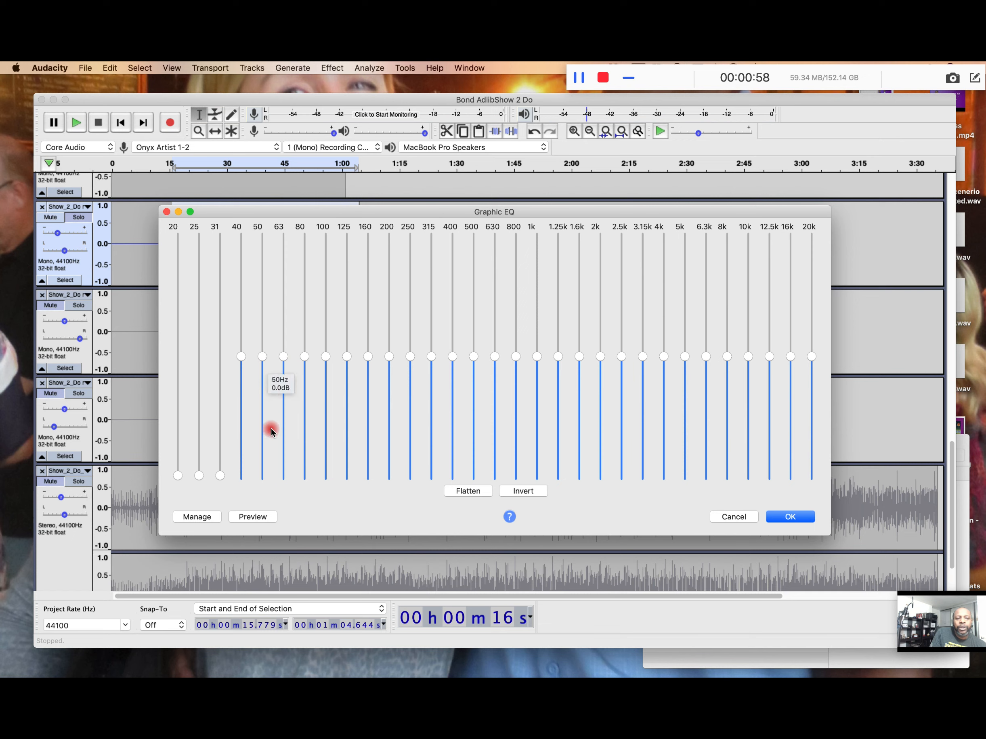
Shape a gradual low-end roll-off by reducing the 40, 50, 63 and 80 Hz bands, with the deepest cut at 40 Hz.
left_click_drag(241, 360, 241, 418)
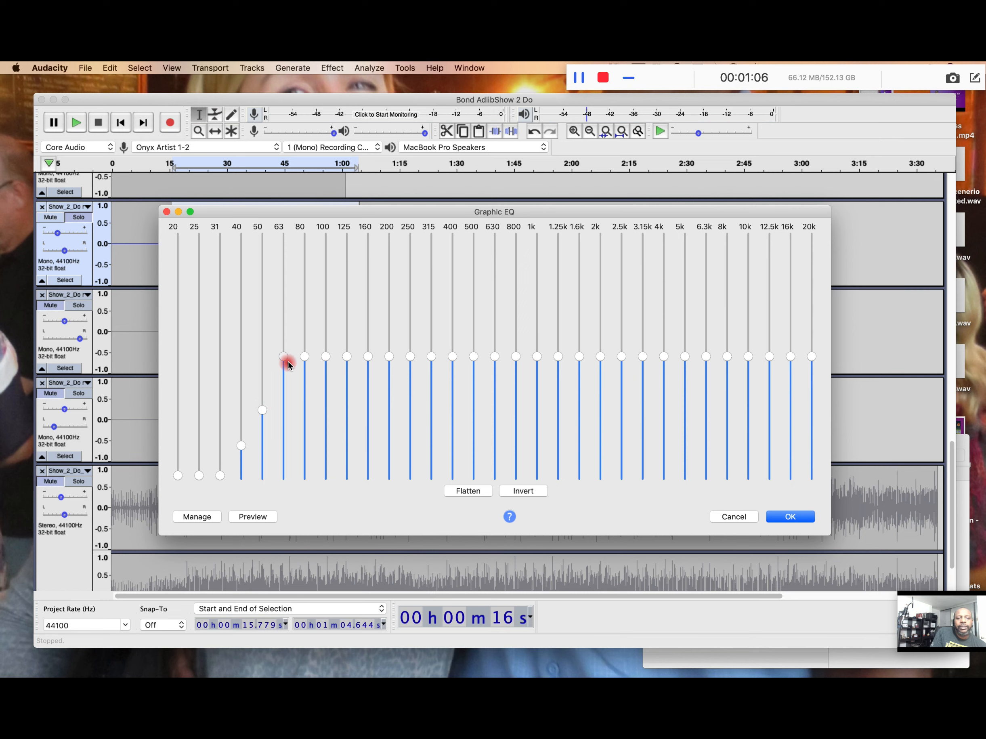
left_click_drag(289, 388, 289, 400)
left_click(245, 445)
left_click(278, 394)
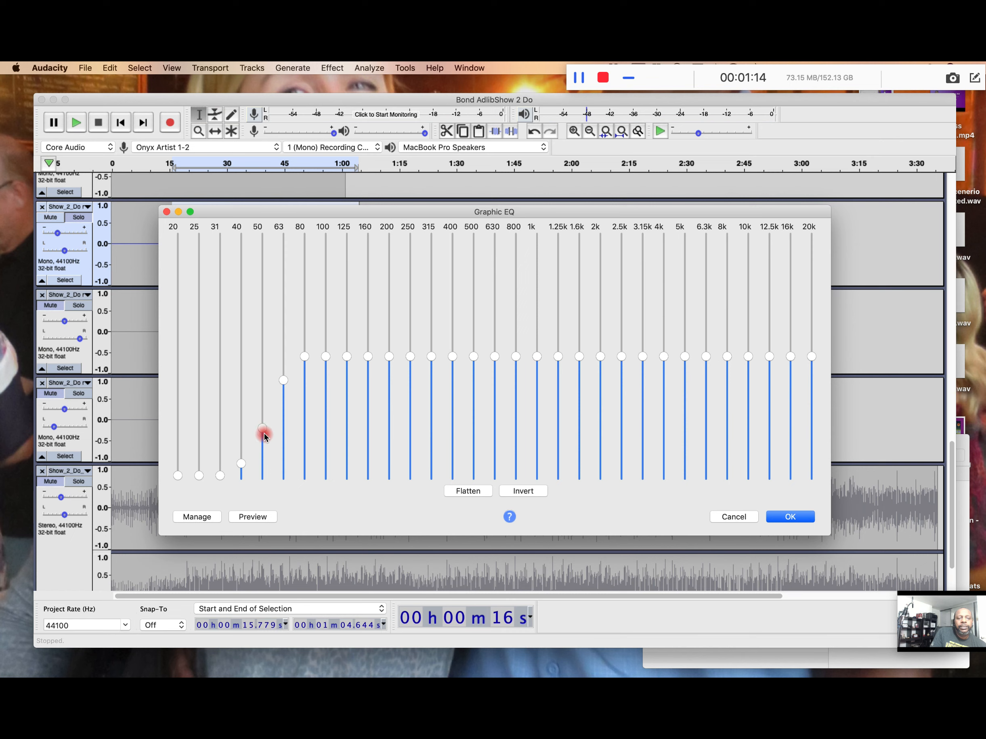
left_click(283, 379)
left_click_drag(283, 417, 283, 404)
mouse_move(305, 356)
left_mouse_down()
mouse_move(307, 385)
mouse_move(305, 374)
left_mouse_up()
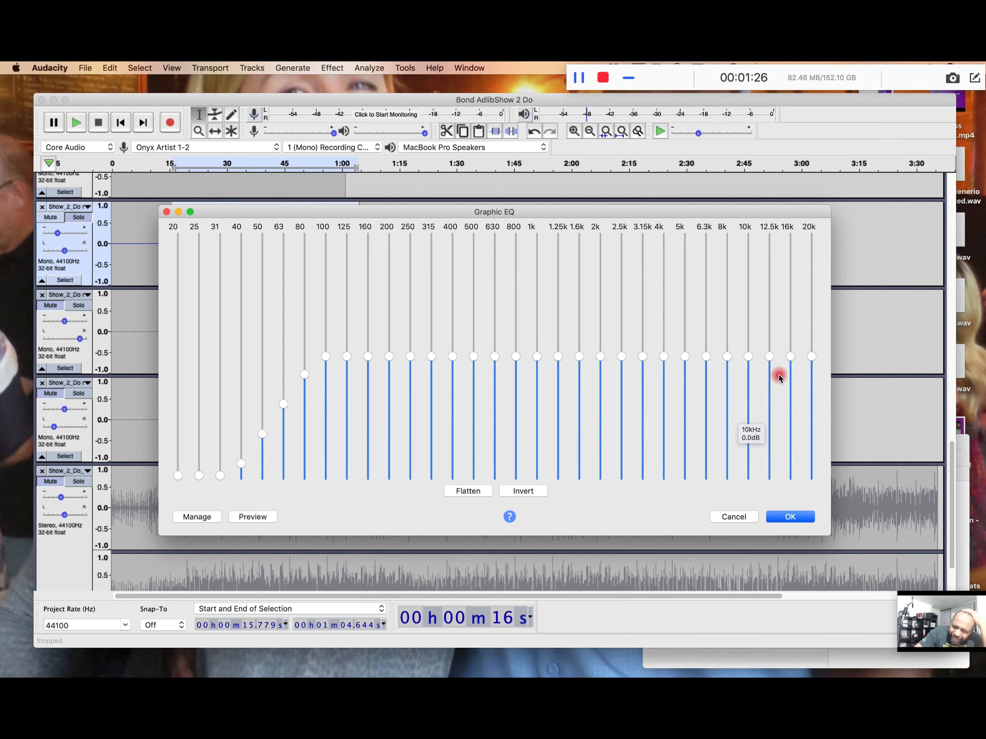
Cut the 16 kHz and 20 kHz bands to the minimum in the Graphic EQ.
left_click_drag(790, 358, 799, 542)
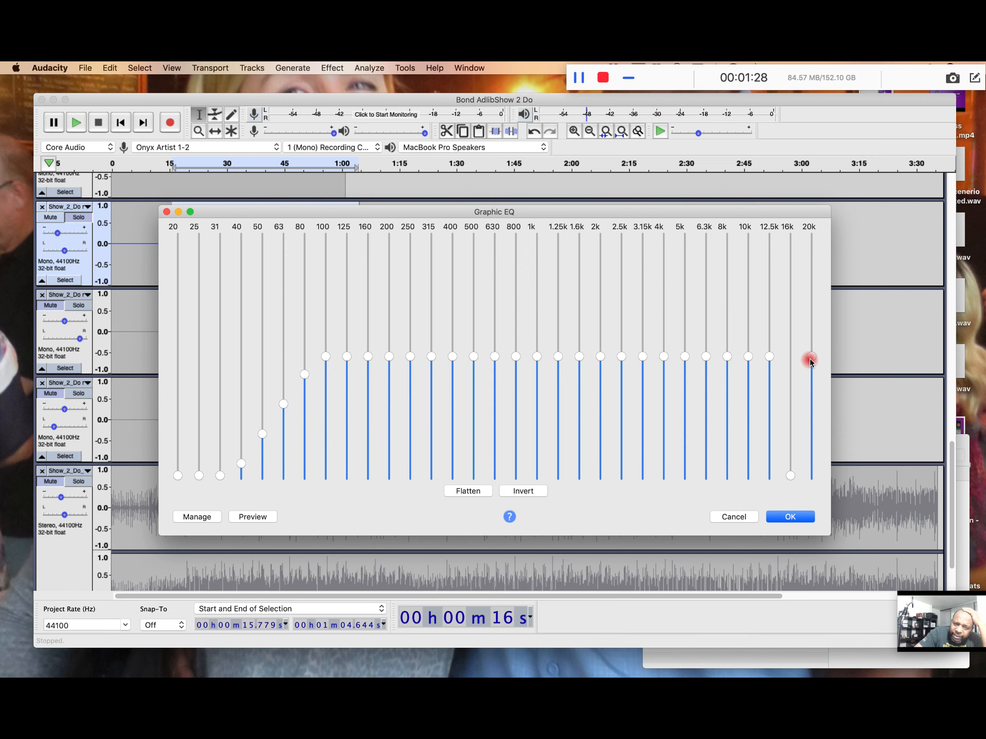
left_click_drag(811, 357, 811, 477)
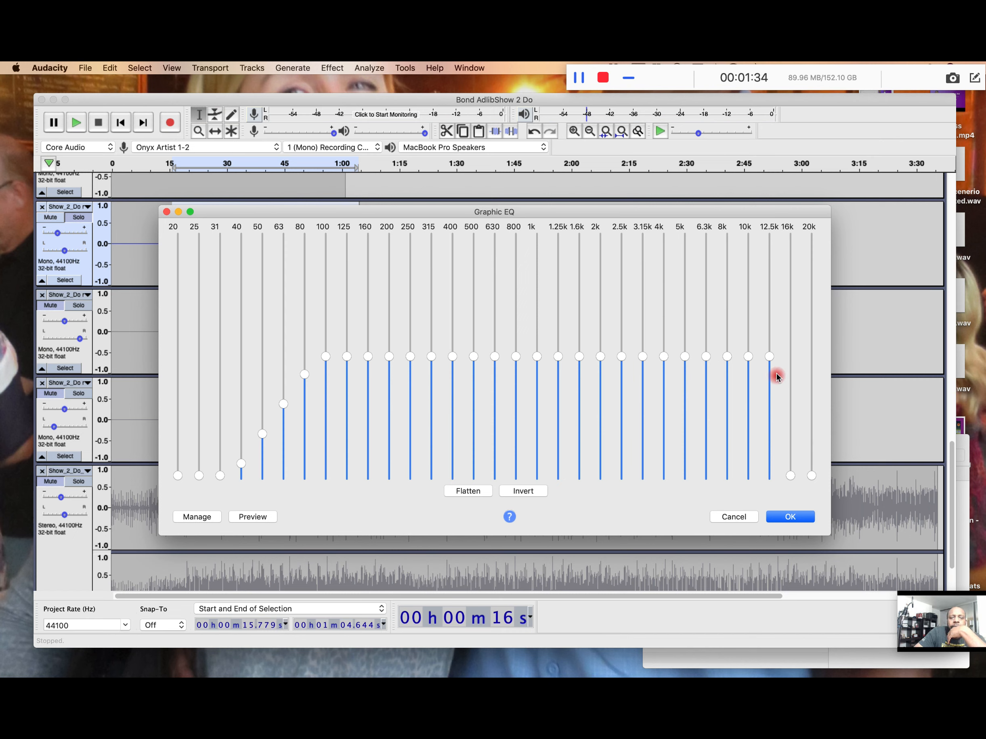
Boost the 12.5k, 10k, 8k, 6.3k and 5k bands in a slope that tapers down toward 5 kHz.
left_click_drag(769, 357, 769, 302)
left_click_drag(746, 362, 749, 311)
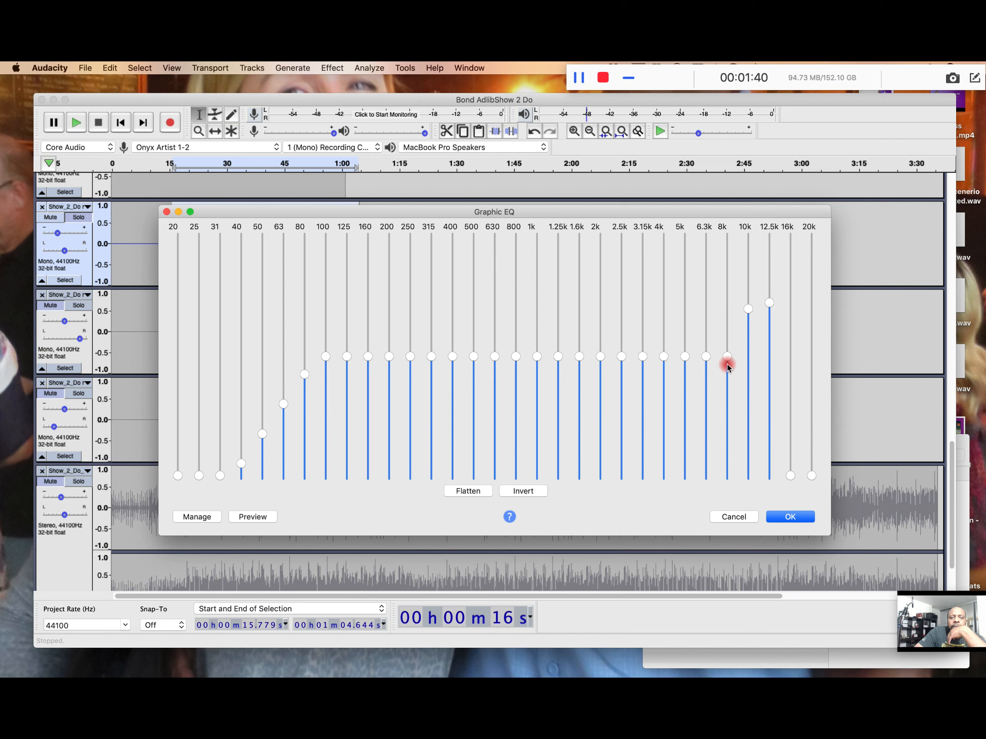
left_click_drag(730, 316, 729, 311)
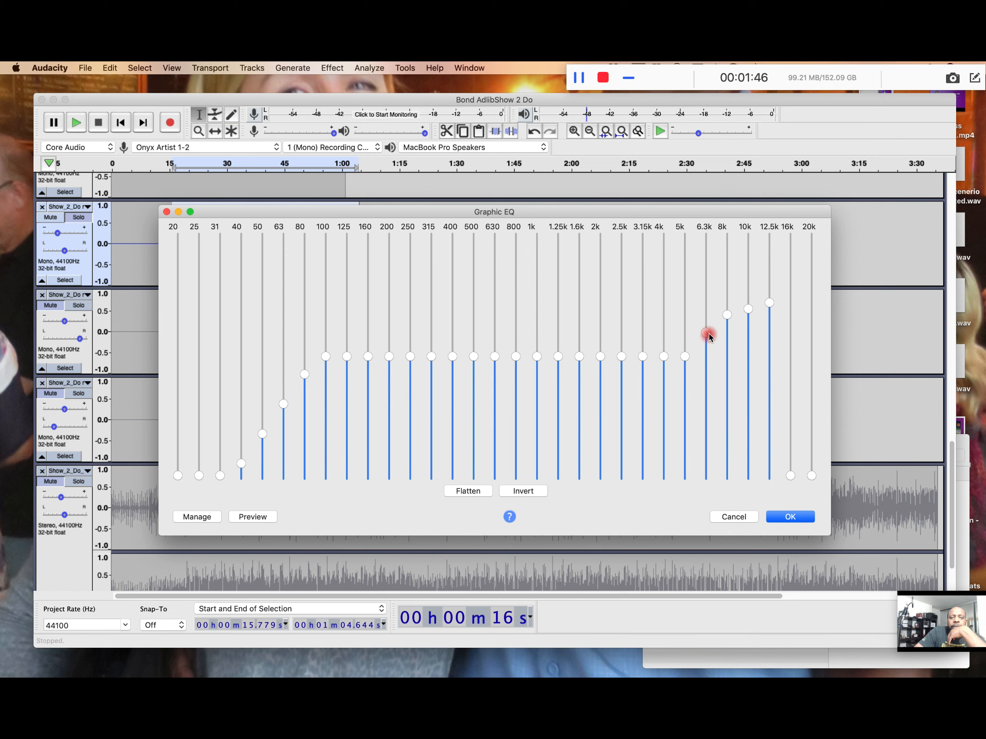
left_click_drag(709, 337, 687, 344)
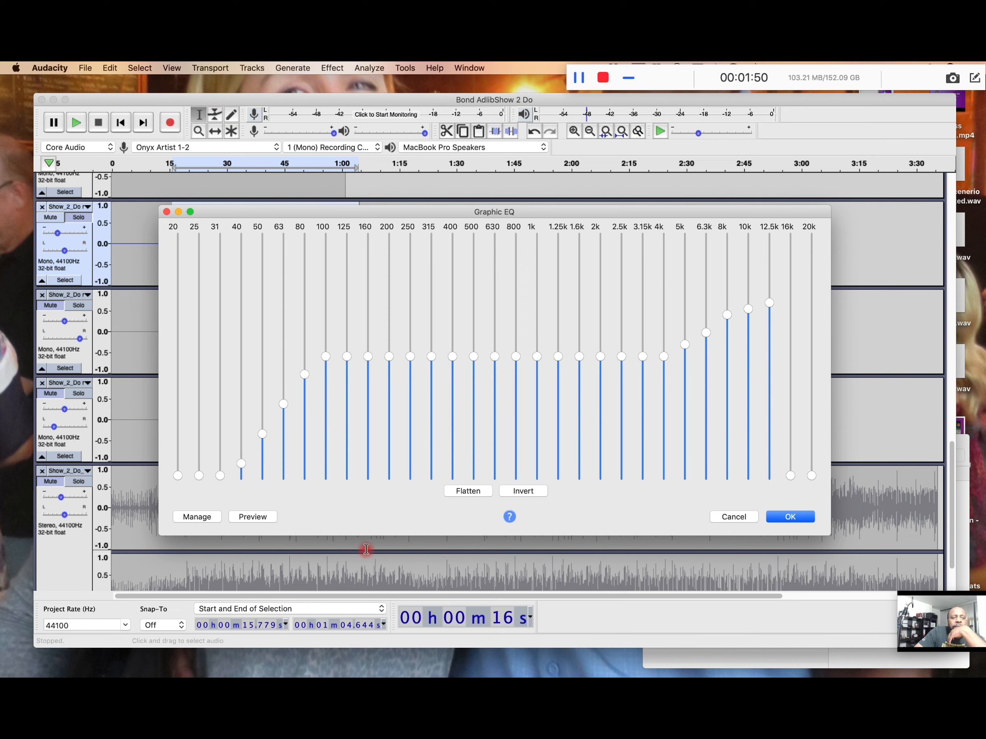
Preview the Graphic EQ curve on the verse, moving the dialog clear of the selected waveform.
left_click(262, 517)
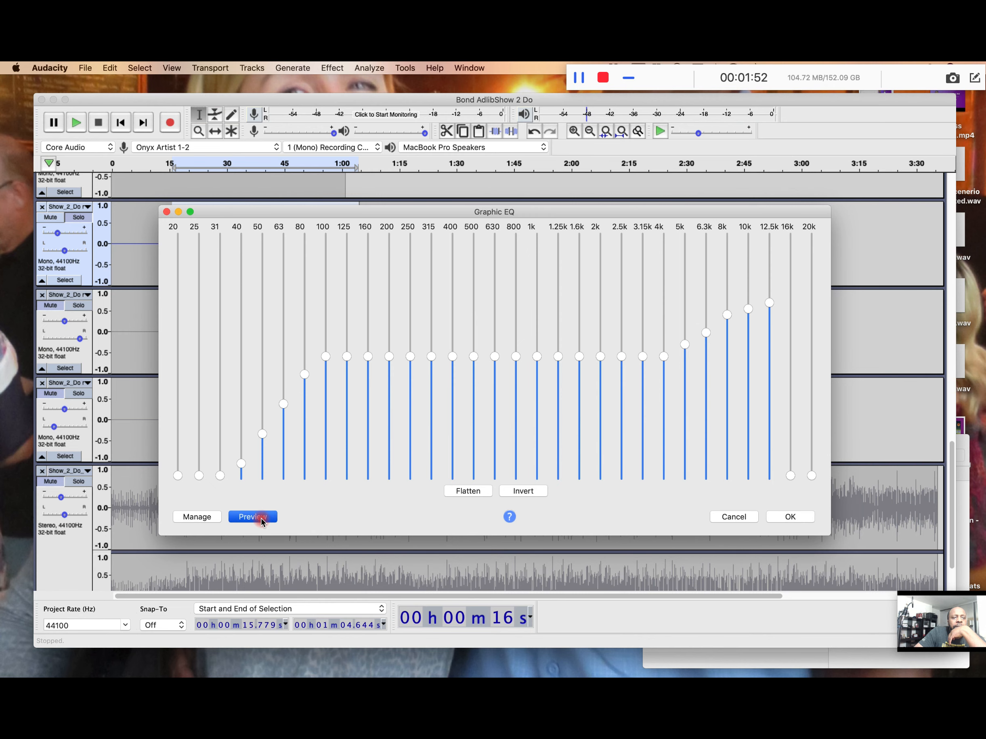
left_click_drag(289, 213, 472, 216)
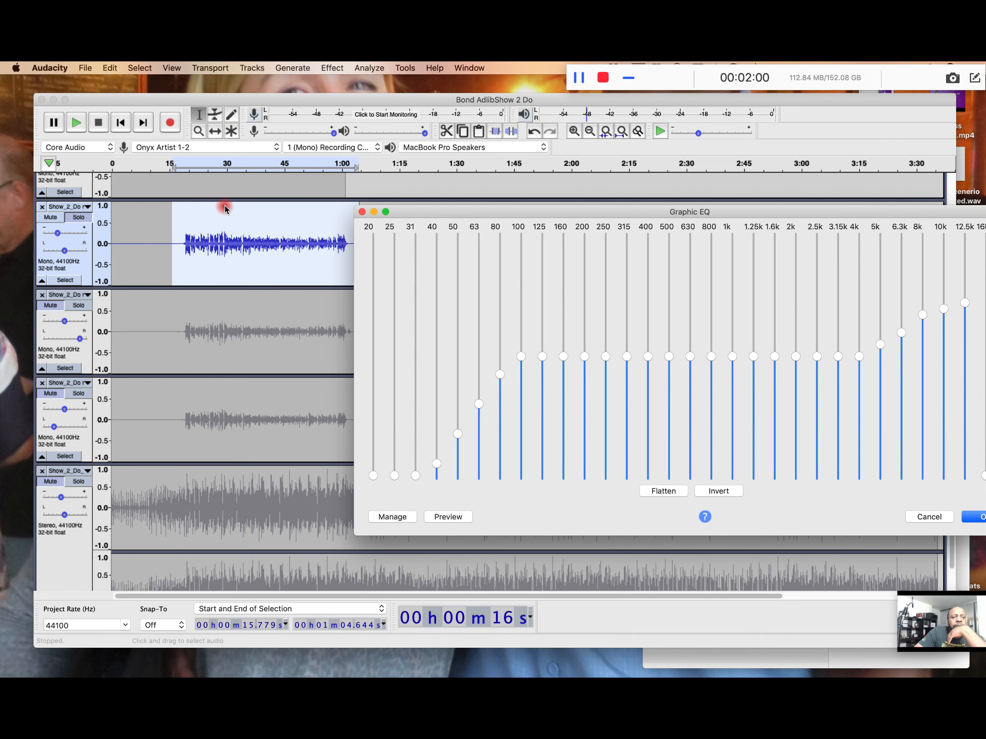
left_click_drag(438, 218, 460, 323)
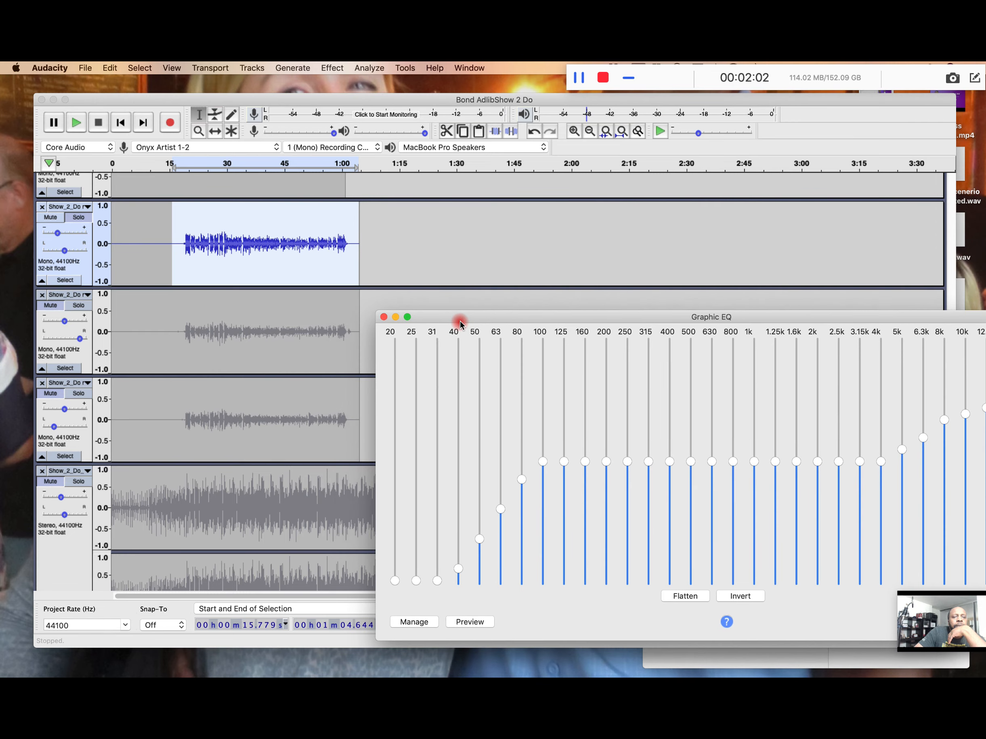
left_click(478, 624)
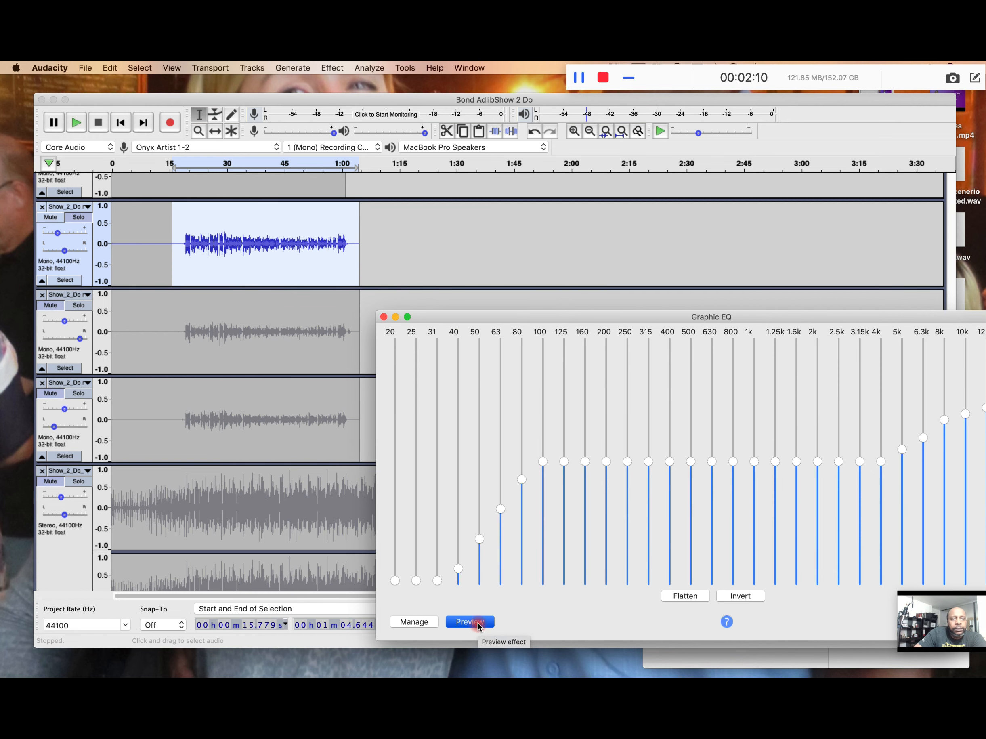
left_click_drag(593, 315, 442, 321)
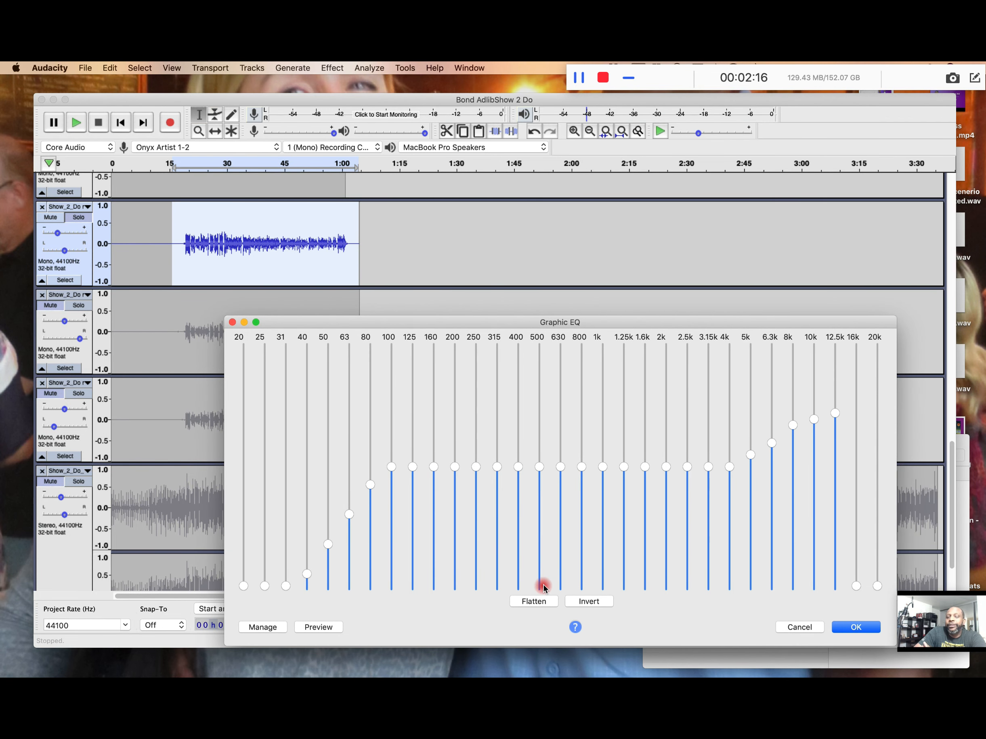
Raise the 12.5k, 10k, 8k, 6.3k and 5k bands further in a slope descending toward 5 kHz and preview the curve.
mouse_move(544, 587)
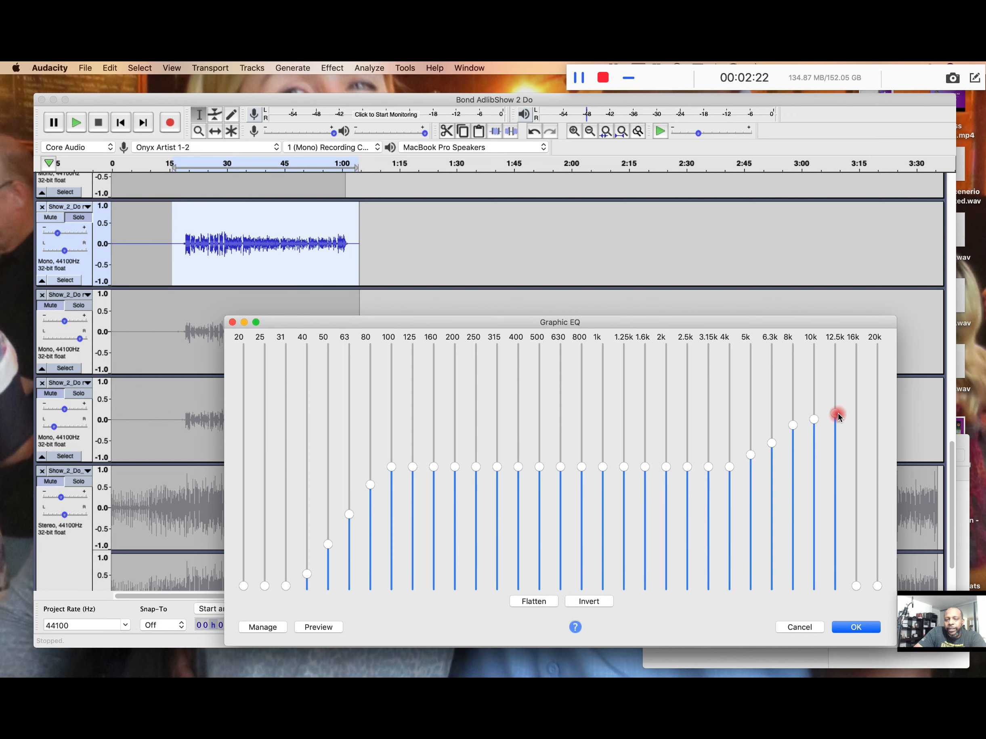
left_click_drag(838, 371, 836, 376)
left_click_drag(813, 419, 815, 379)
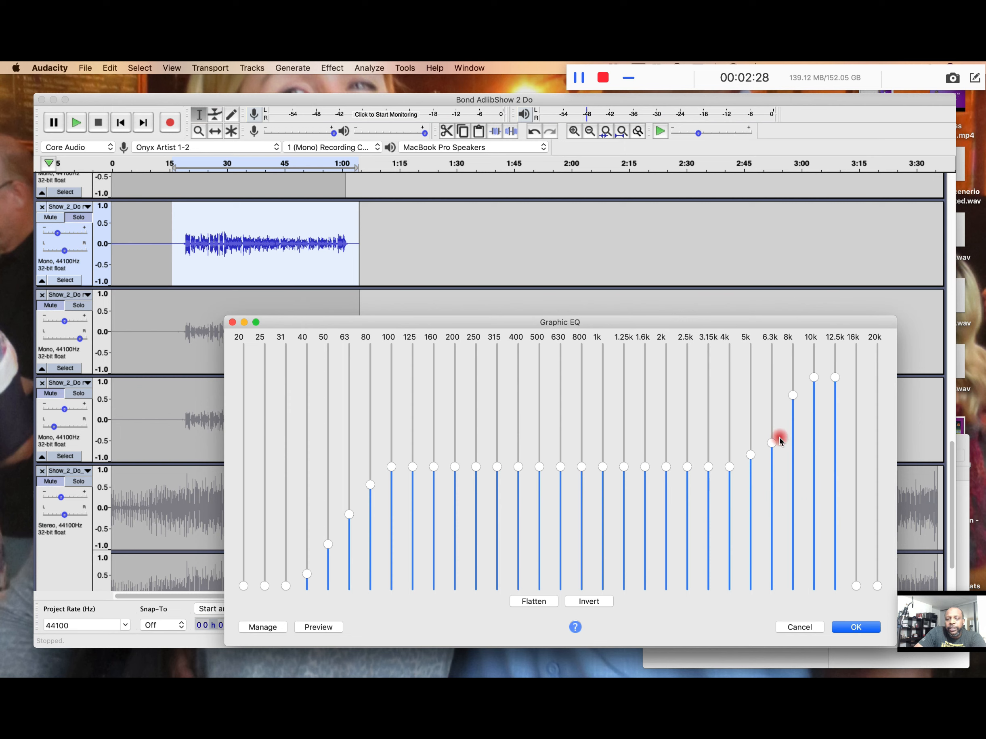
left_click_drag(774, 444, 775, 417)
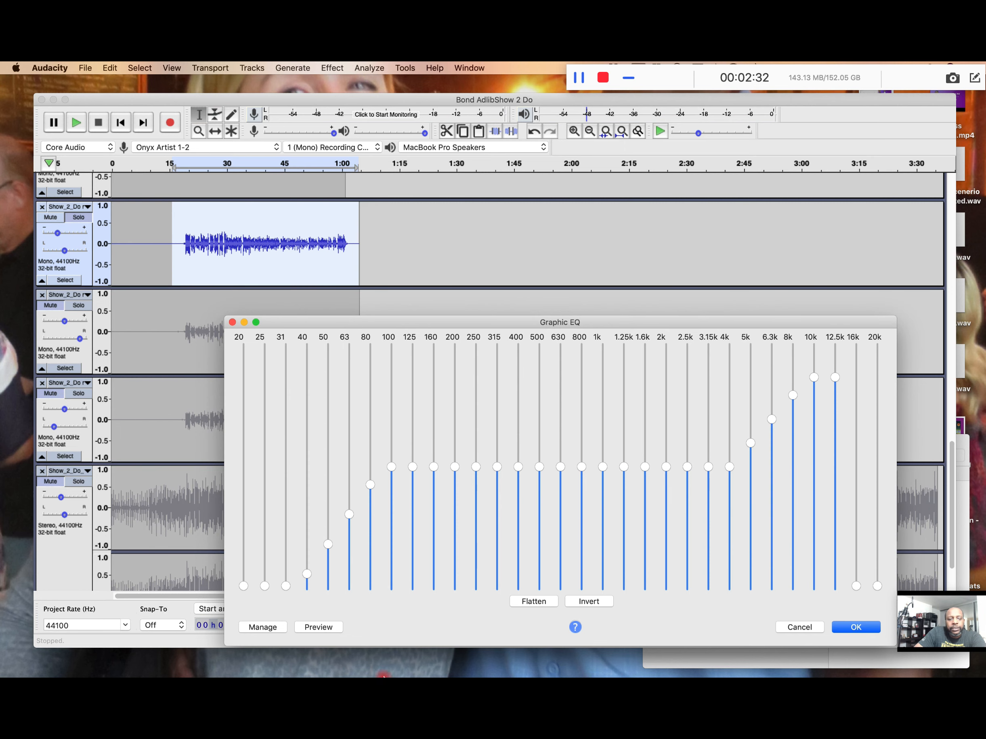
left_click(325, 626)
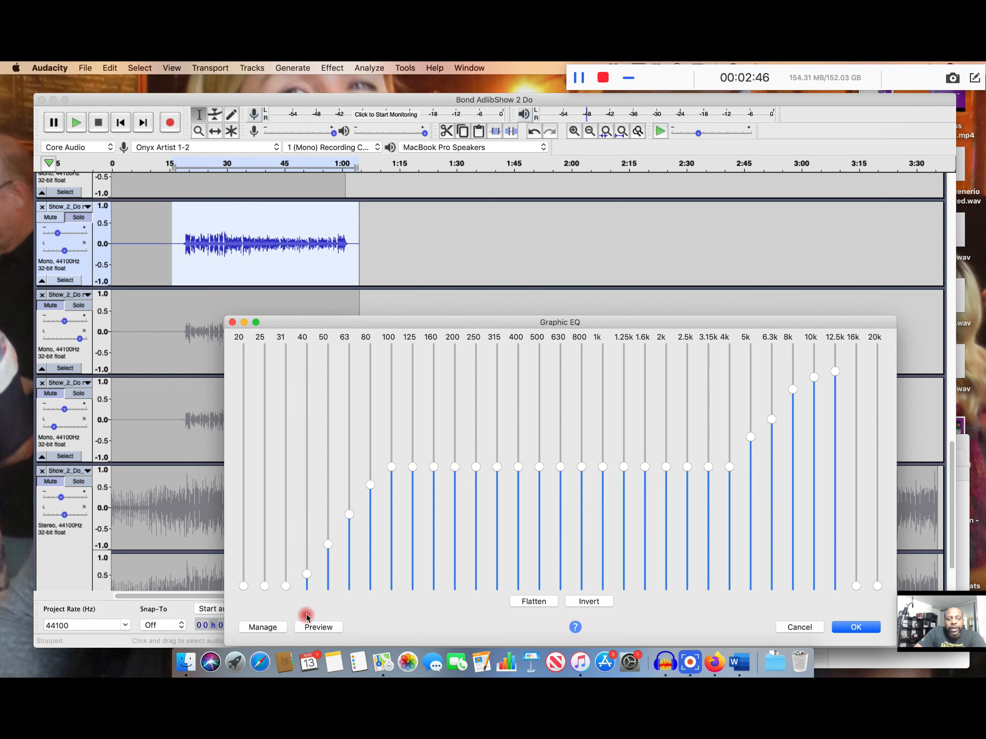
Save the current Graphic EQ curve as a user preset named "Dirty Redd 2".
left_click(259, 628)
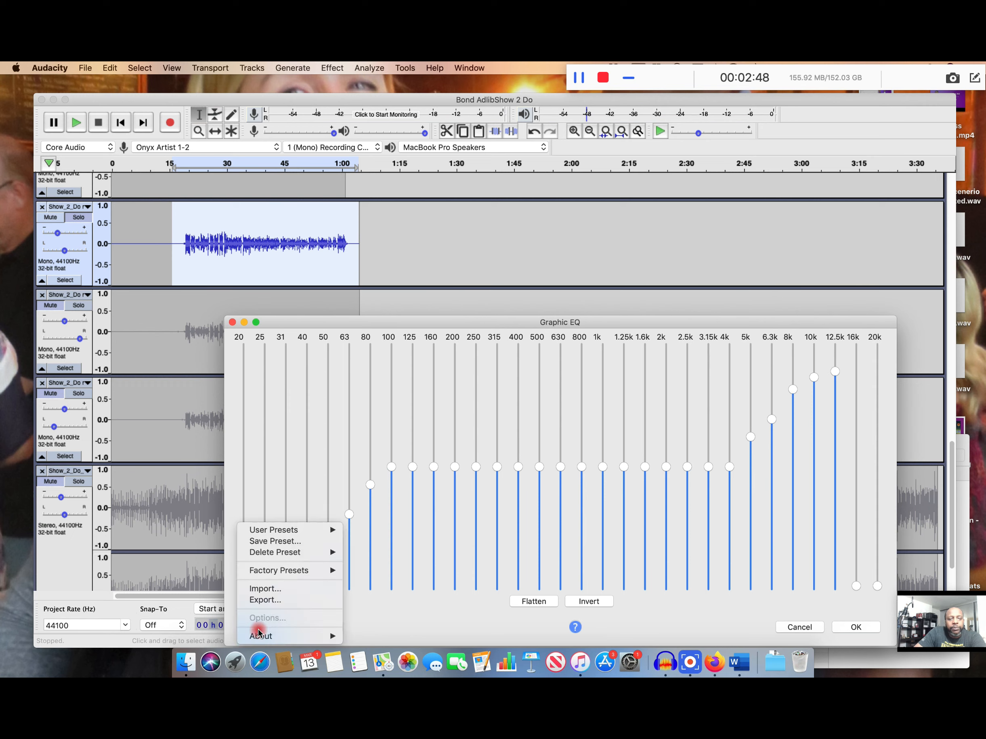
mouse_move(284, 529)
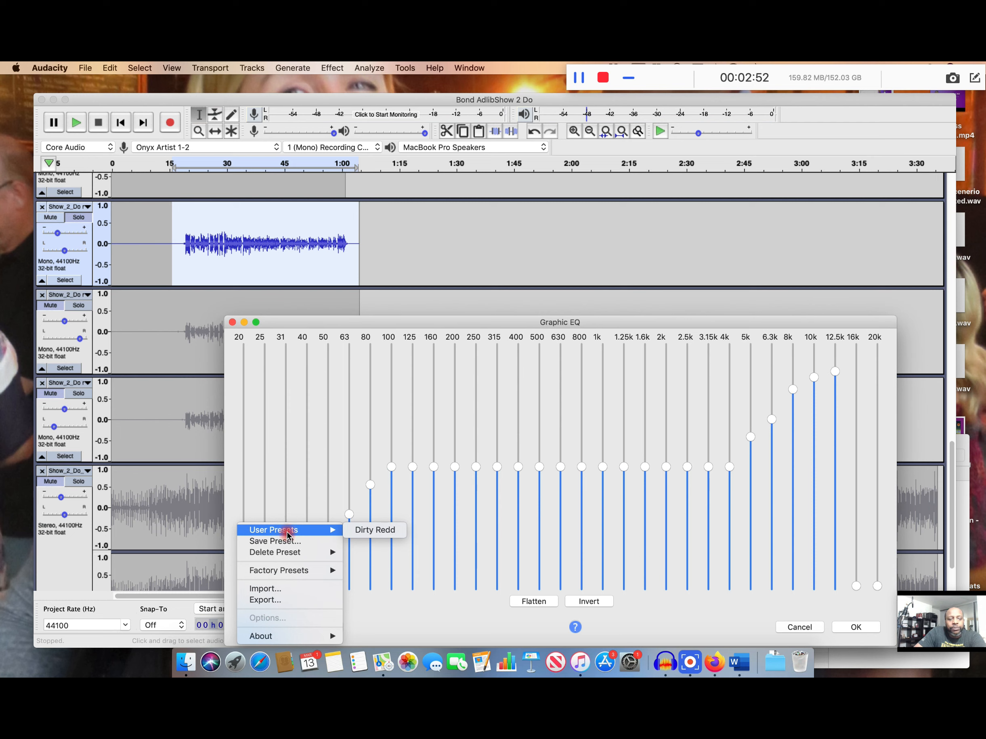
left_click(287, 544)
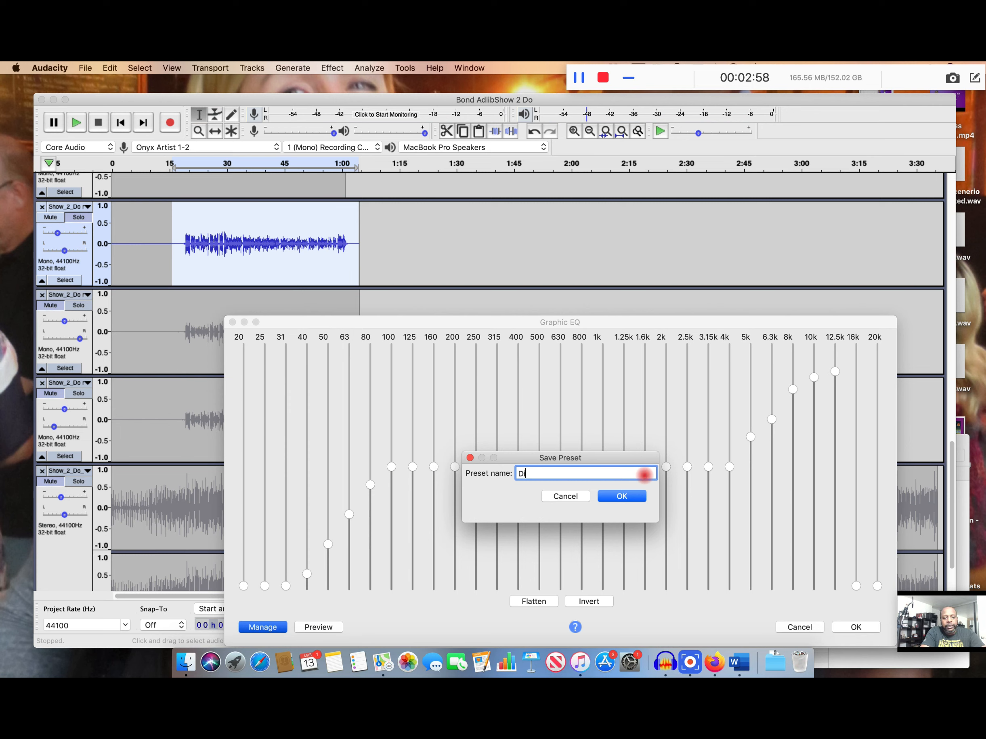
type("rty R")
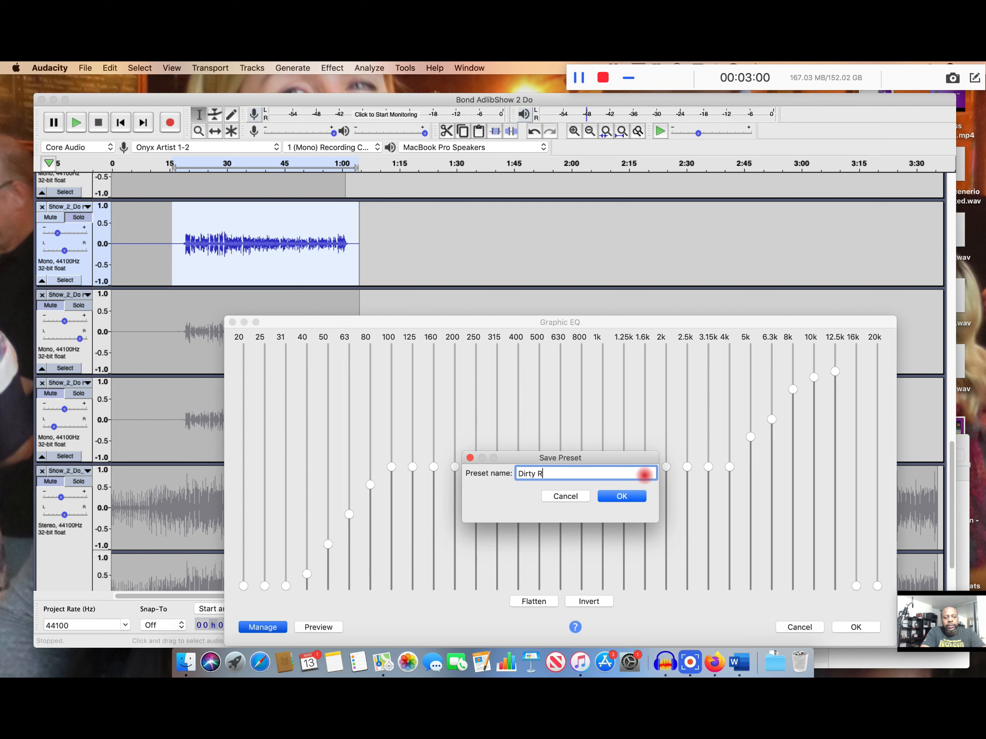
type("edd 2")
left_click(631, 499)
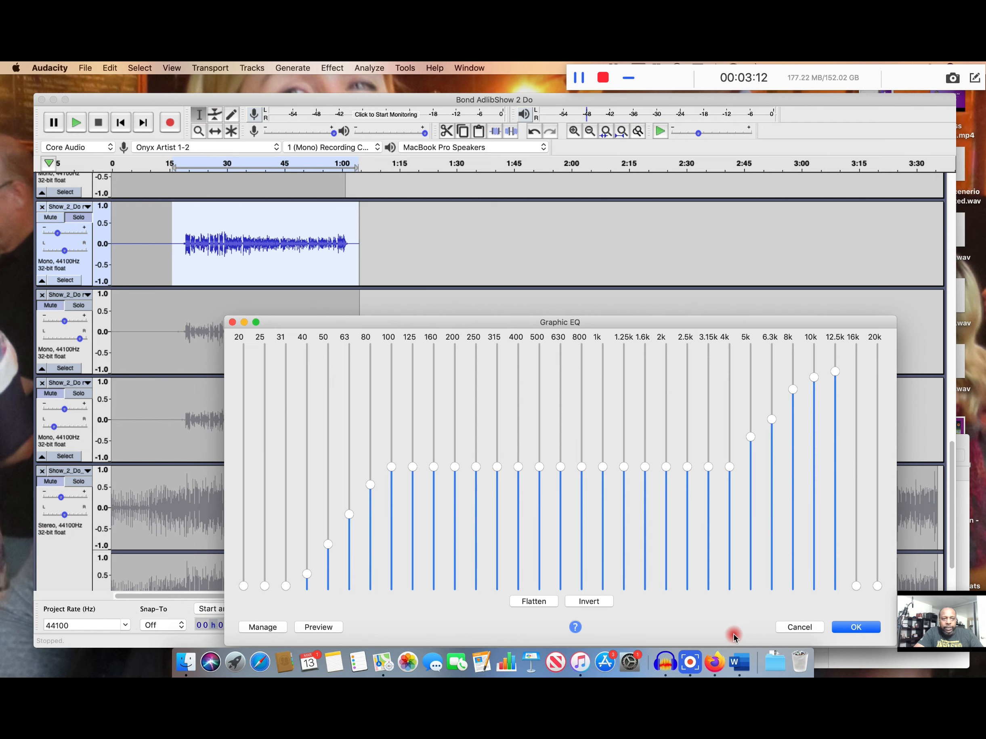
left_click(410, 69)
left_click(409, 70)
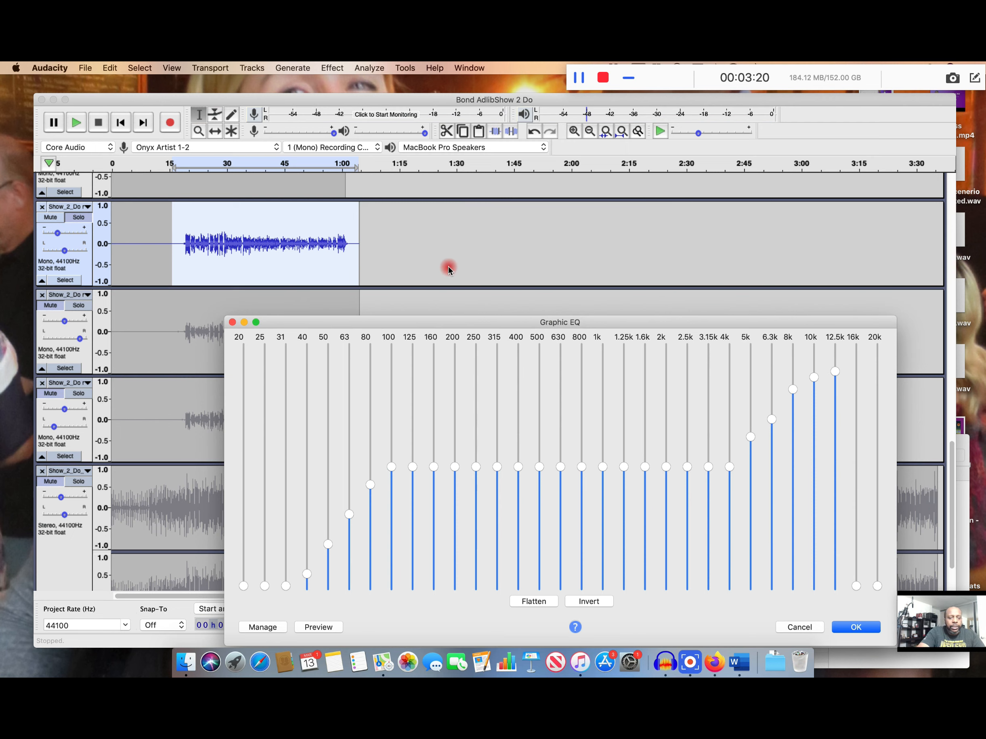
key("alt+super+c")
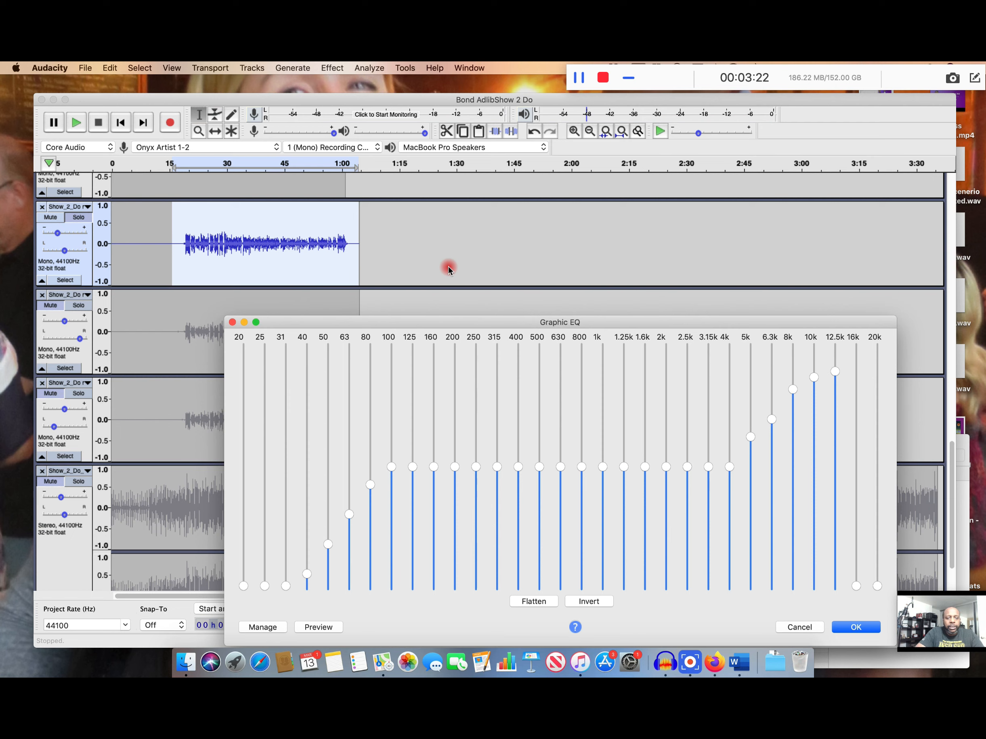
Load the Dirty Redd user preset in the Graphic EQ for comparison and switch back to Dirty Redd 2.
left_click(269, 627)
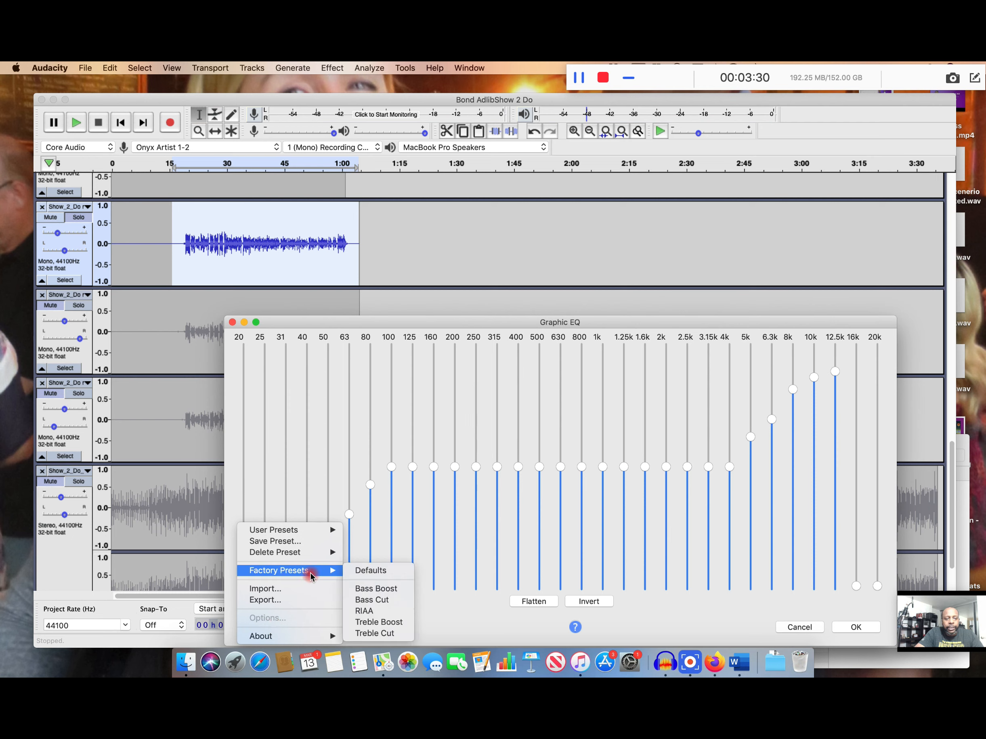
mouse_move(315, 555)
mouse_move(319, 530)
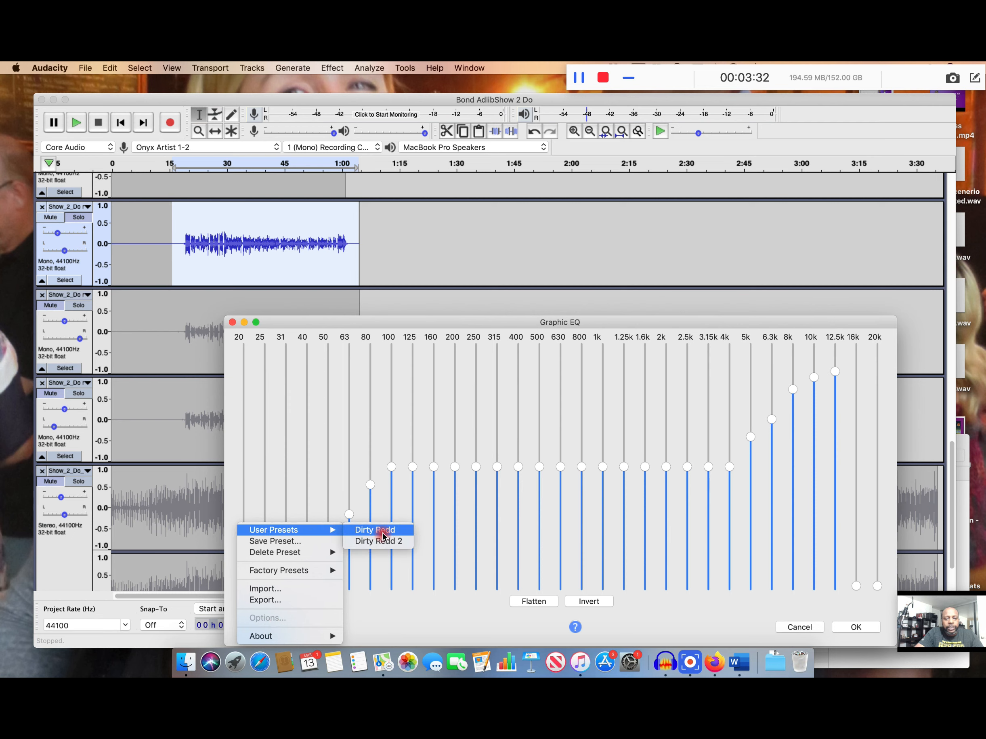
left_click(379, 530)
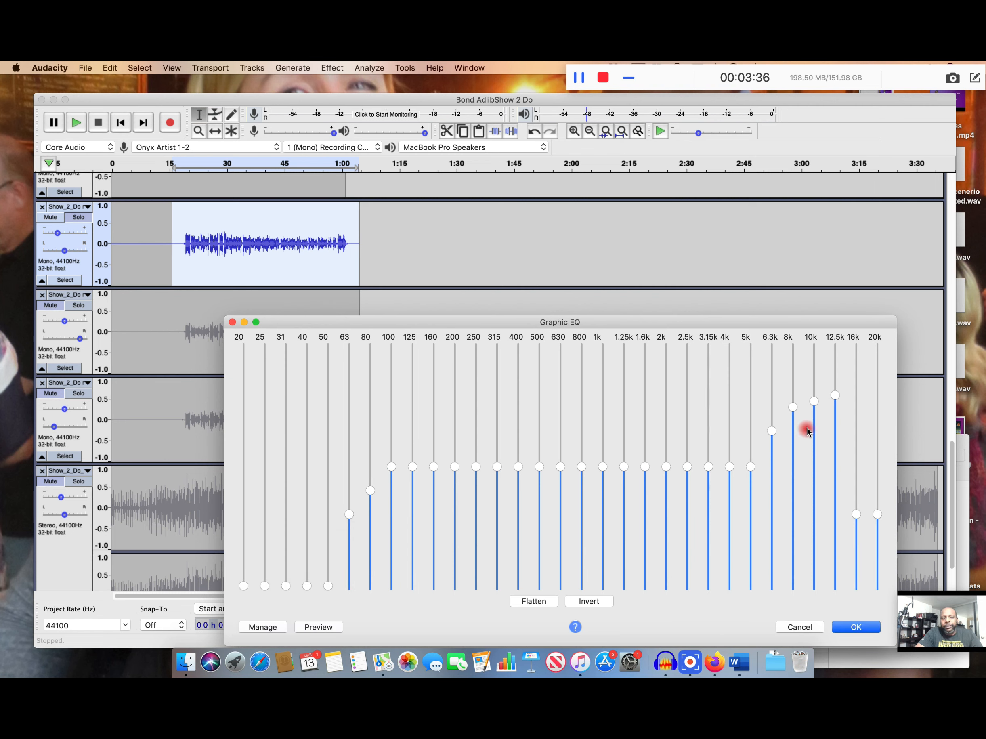
left_click(269, 627)
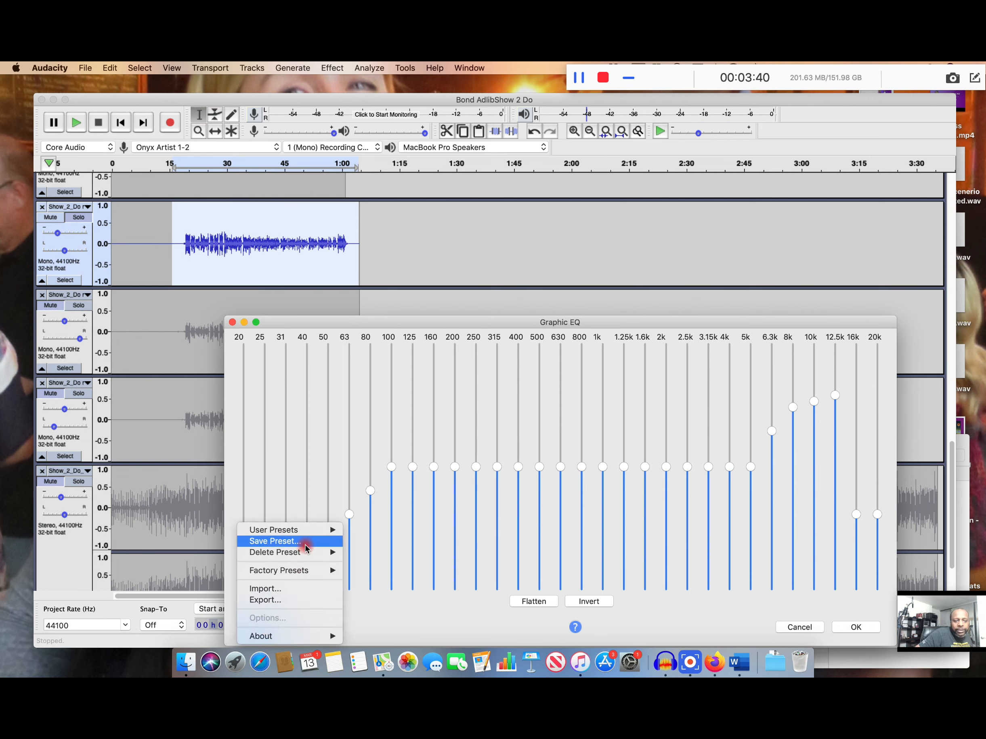
mouse_move(307, 531)
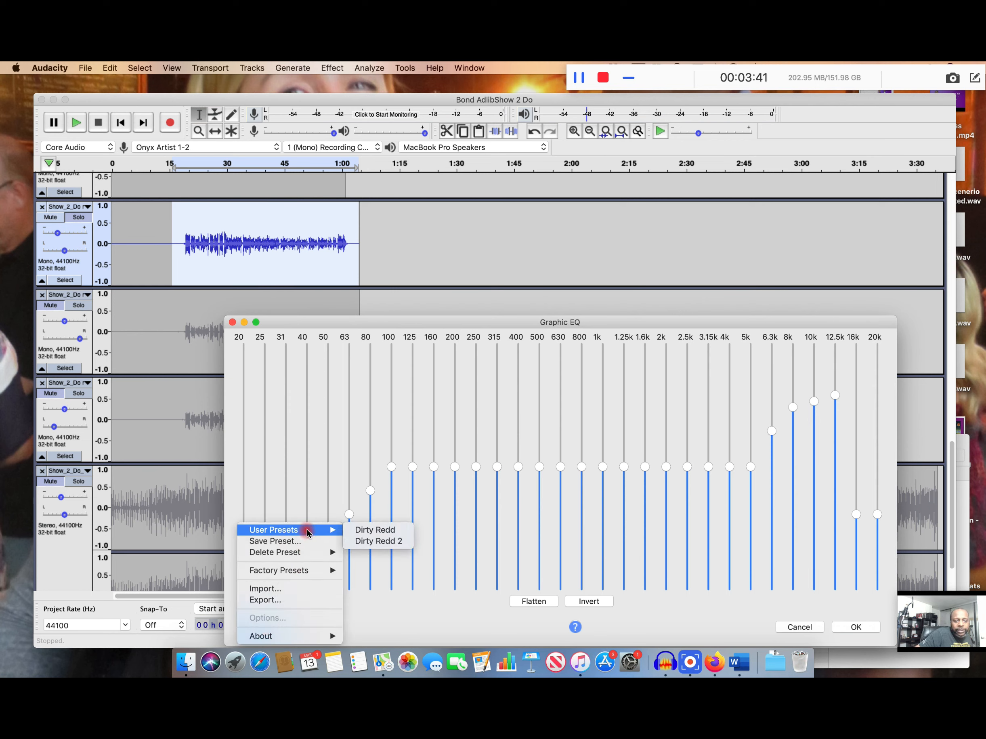
left_click(379, 541)
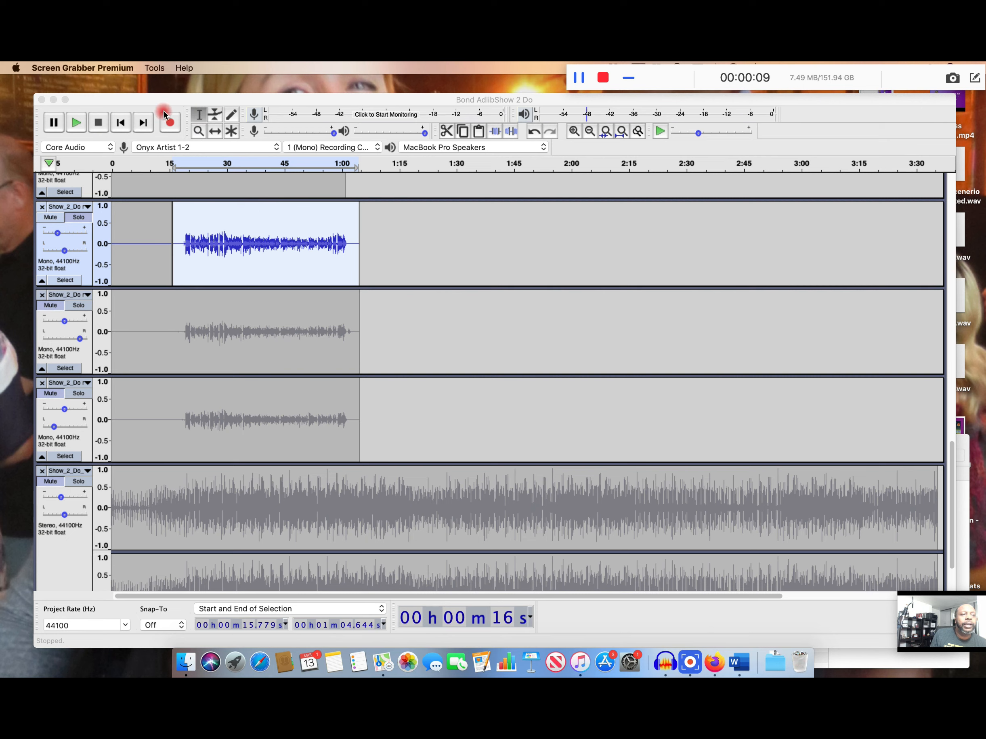
Compress the selected verse at -12 dB threshold, -40 dB noise floor and 2:1 ratio, with make-up gain and peak-based compression, and play it back.
left_click(174, 97)
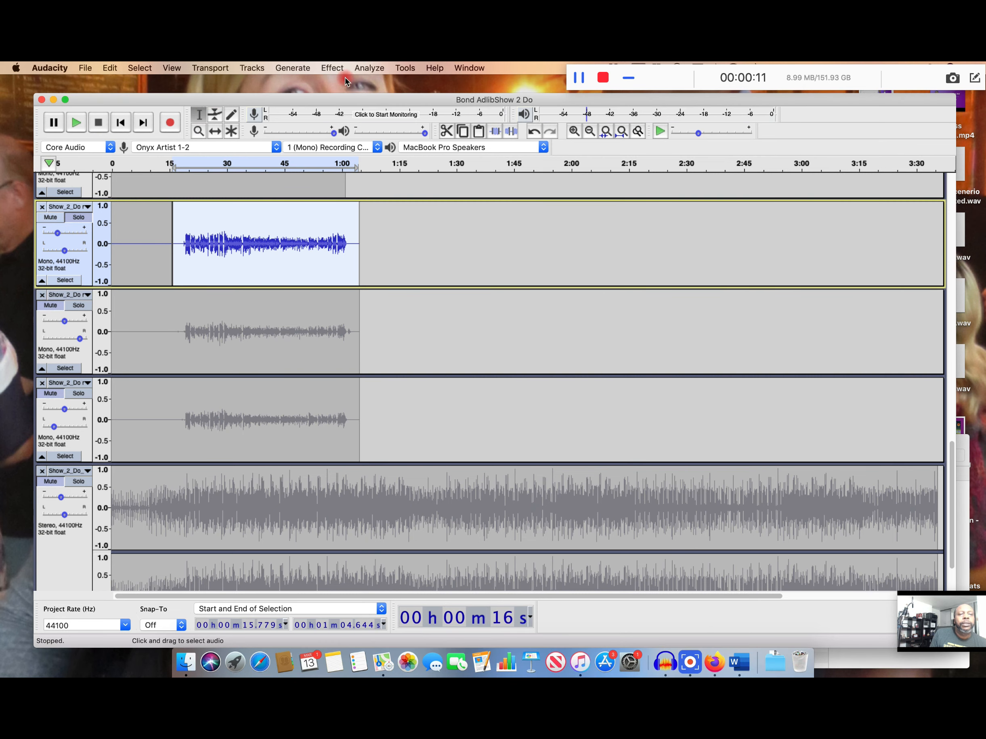
left_click(339, 69)
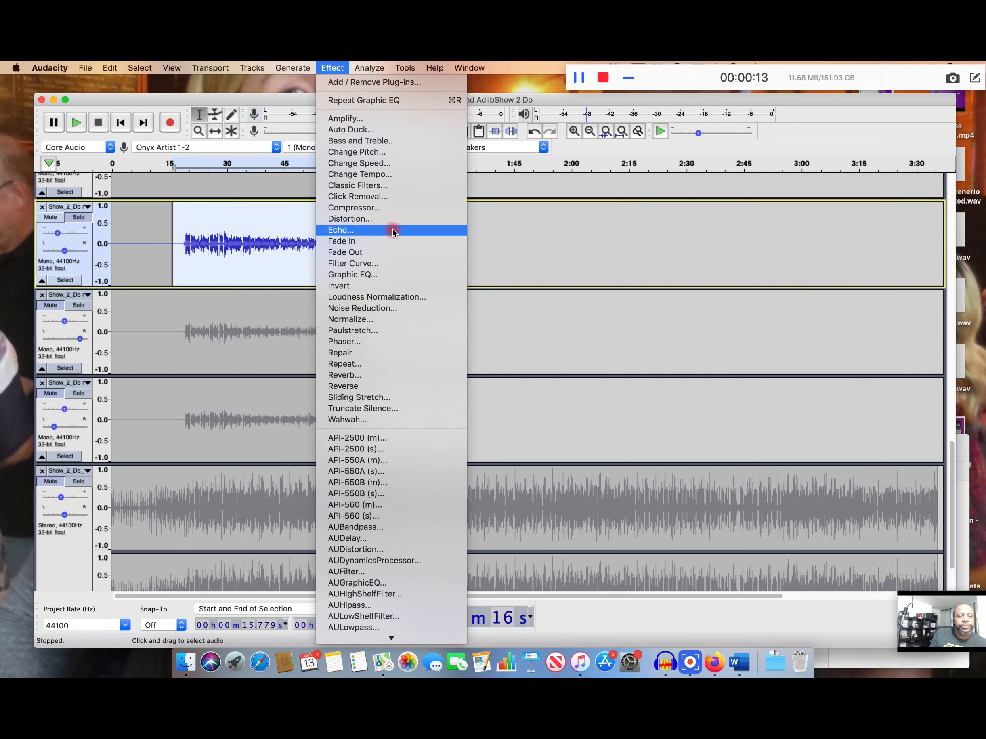
left_click(389, 212)
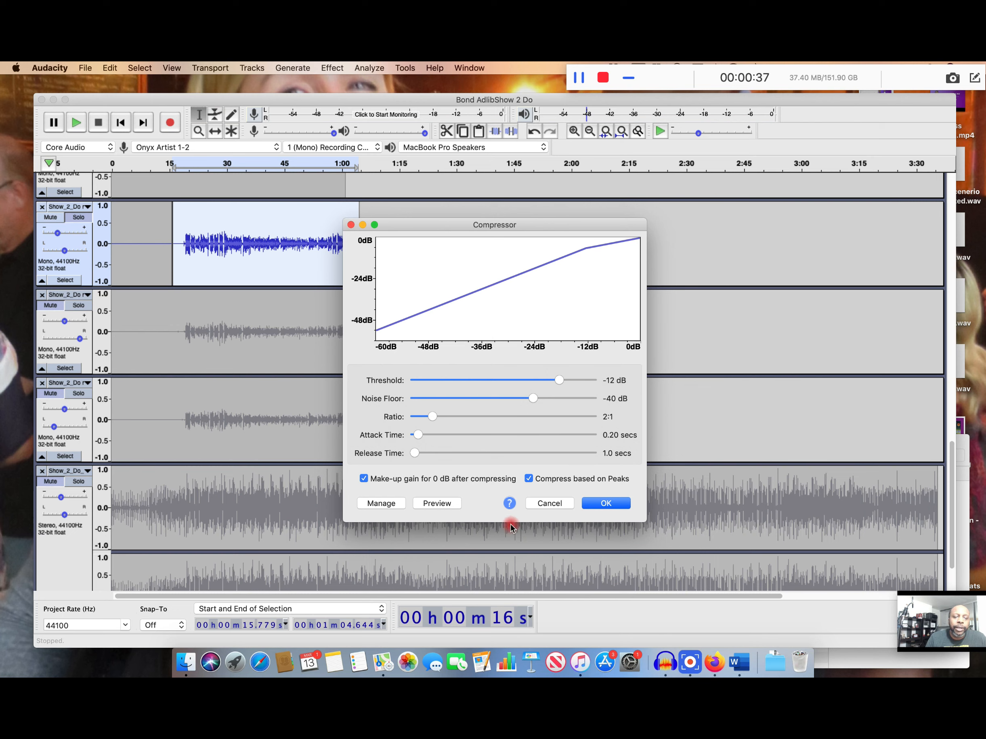
left_click(605, 503)
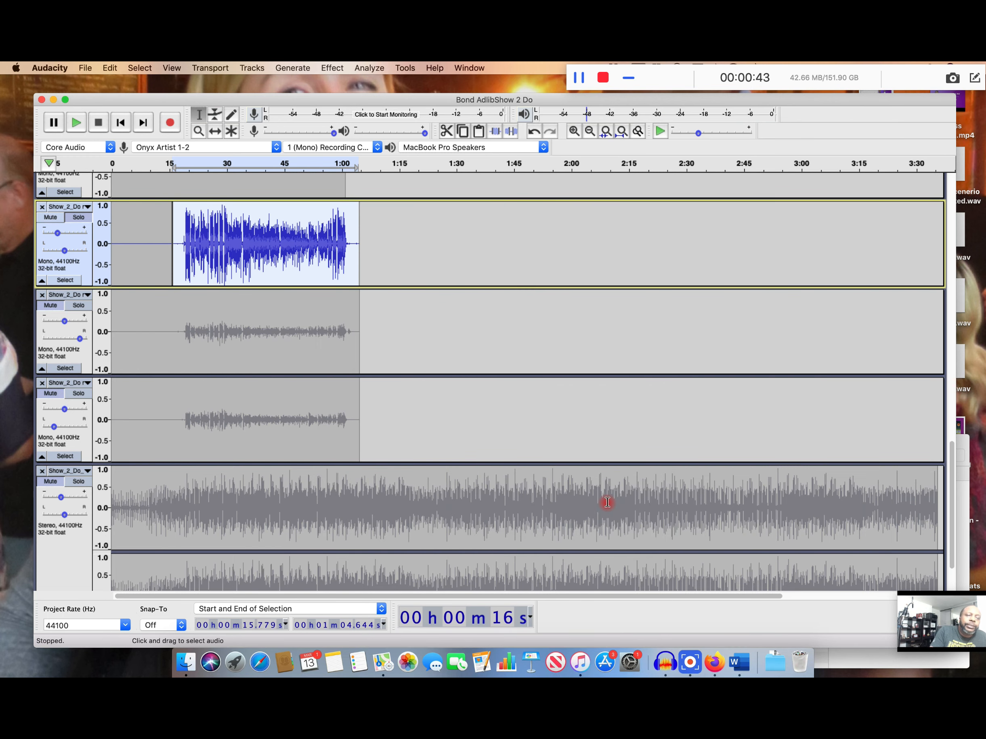
key("space")
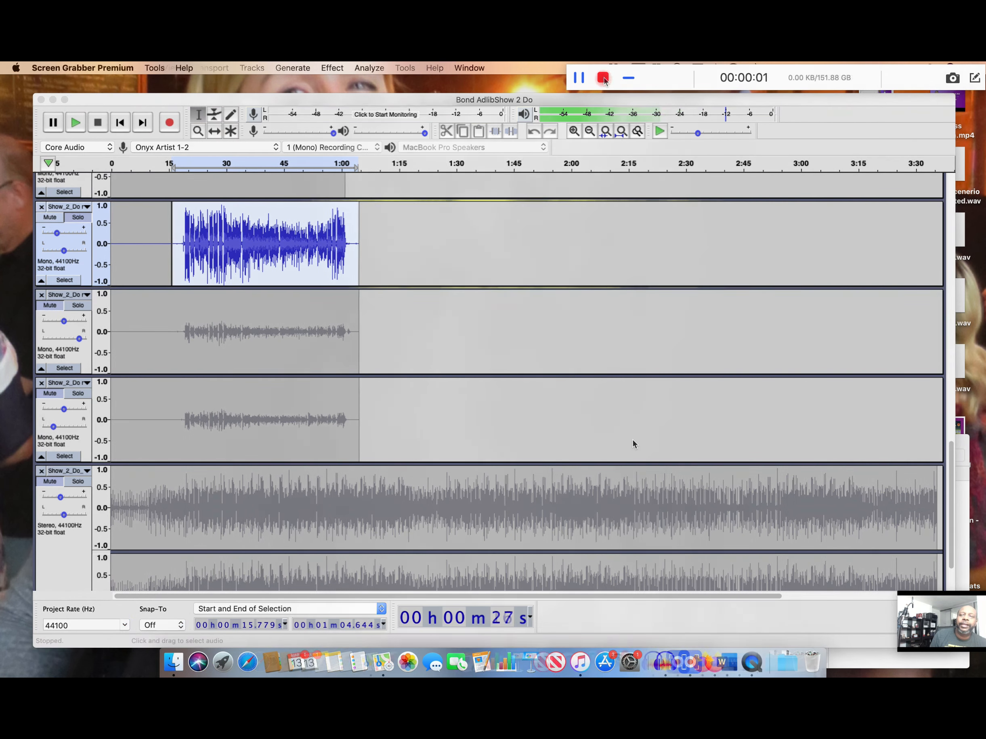
left_click(233, 102)
left_click(335, 70)
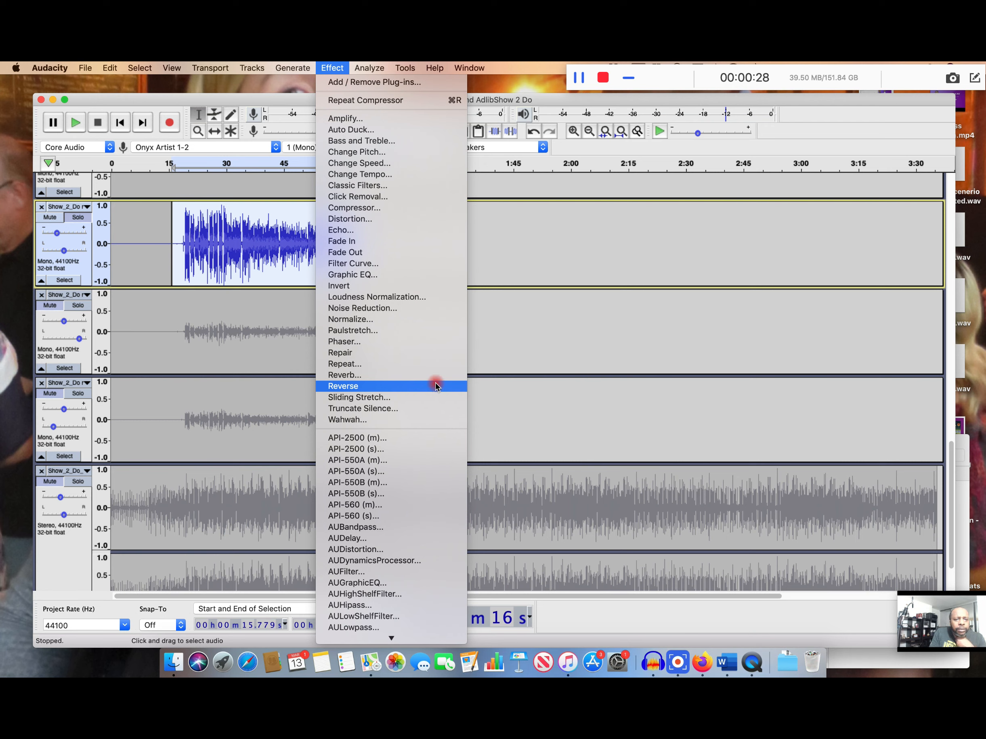
left_click(424, 298)
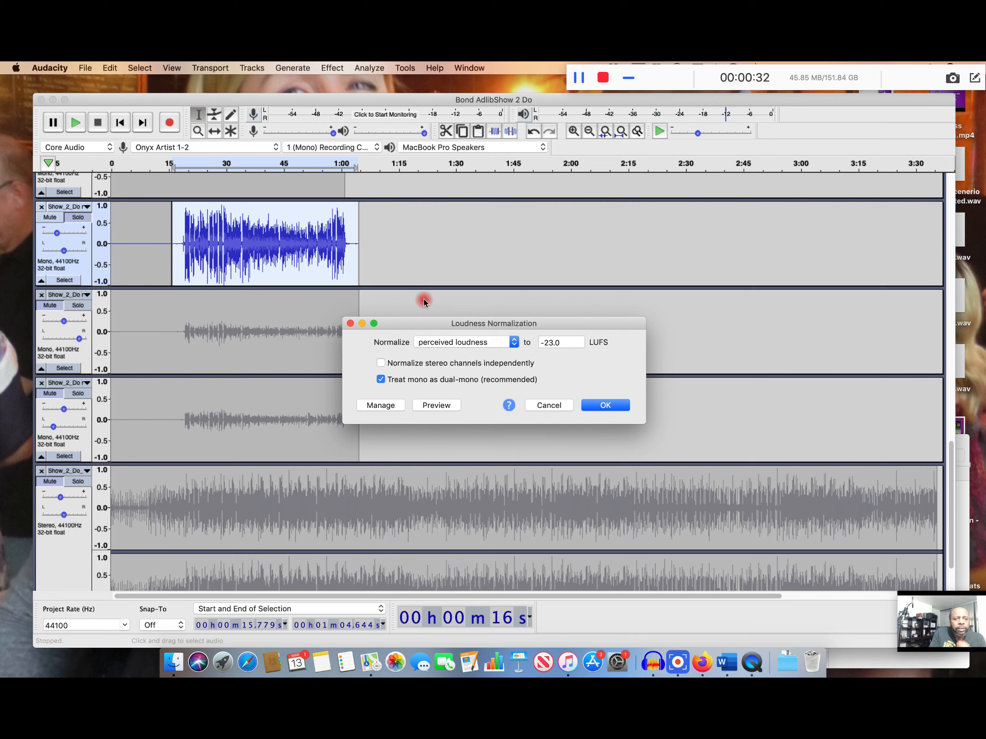
left_click(350, 324)
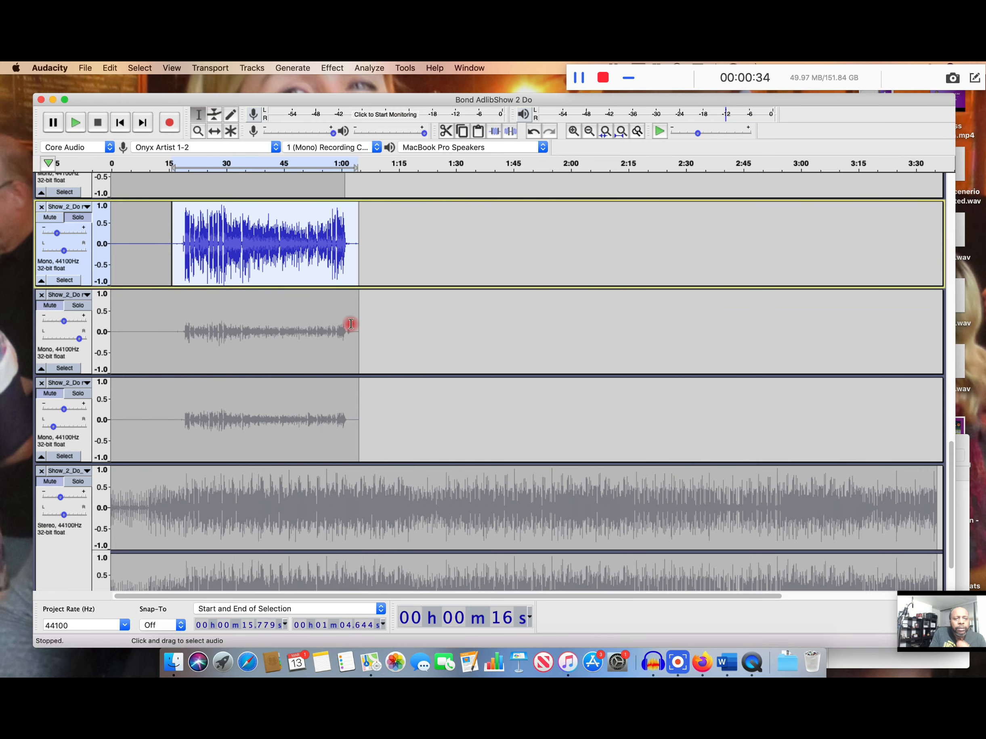
Find the Limiter effect by searching the commands for "limit" and open it for the selected verse.
left_click(332, 68)
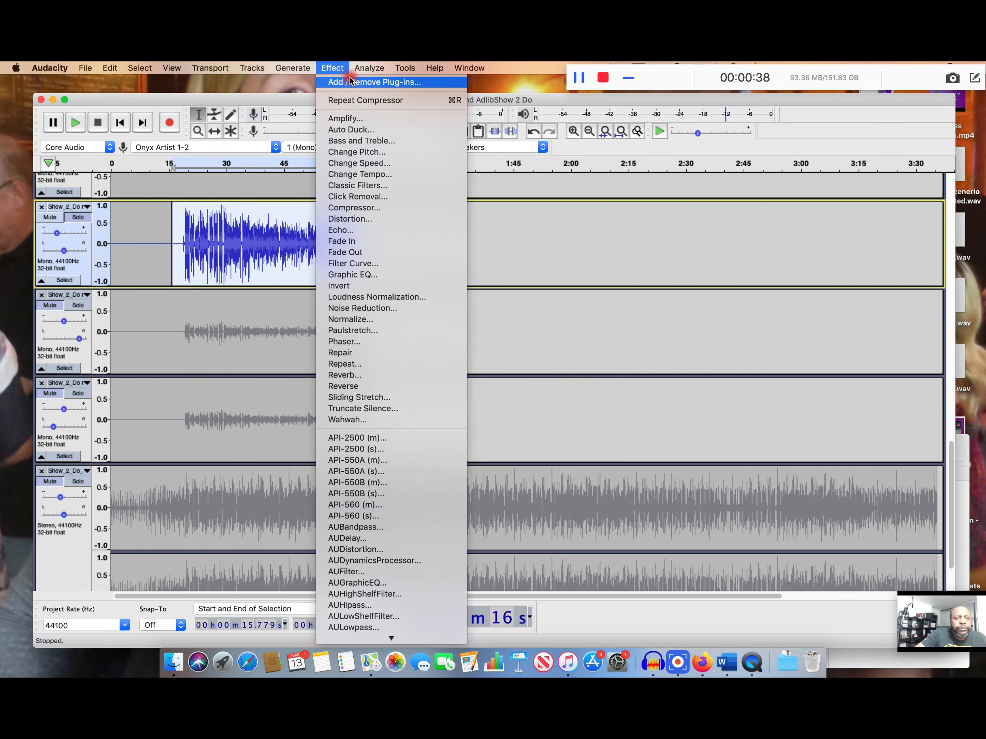
left_click(436, 70)
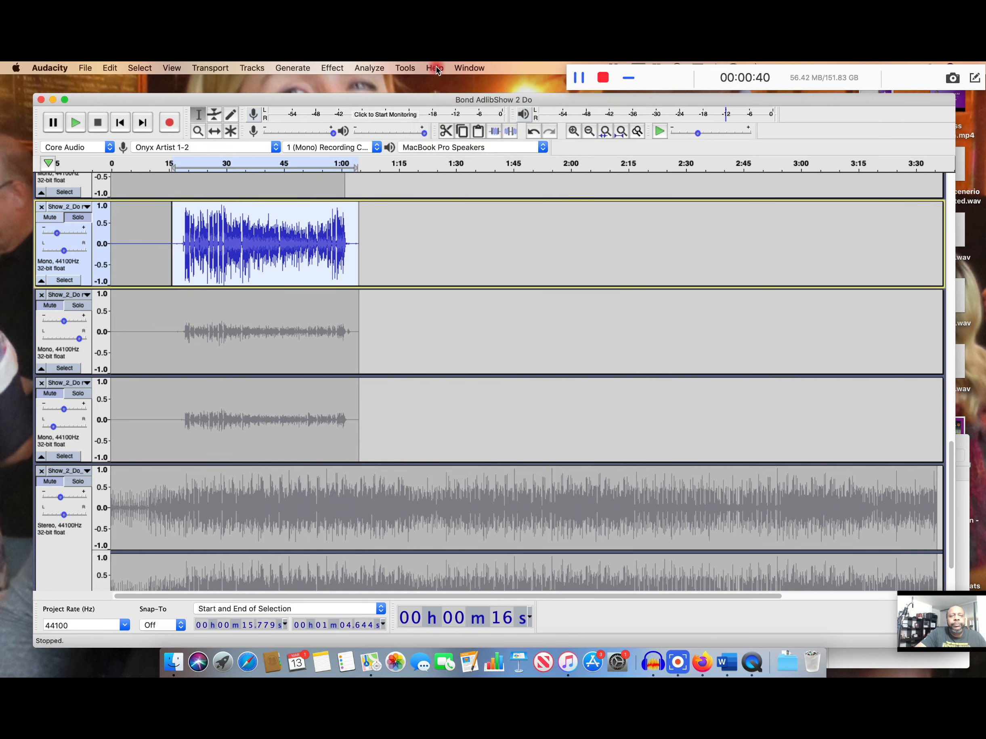
left_click(436, 70)
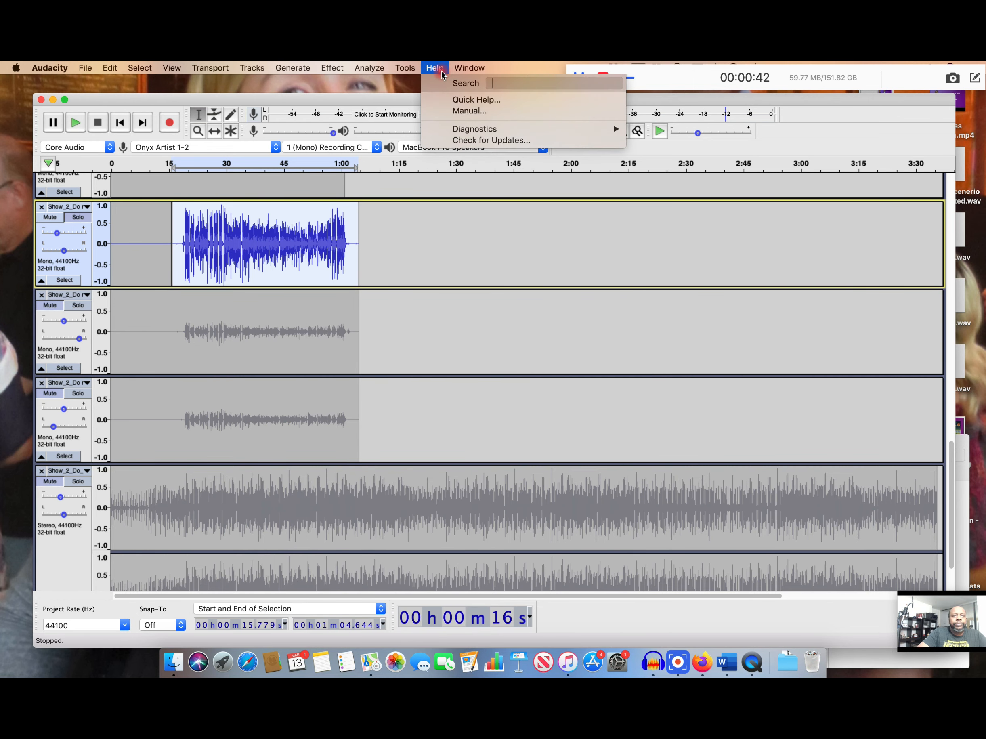
type("li")
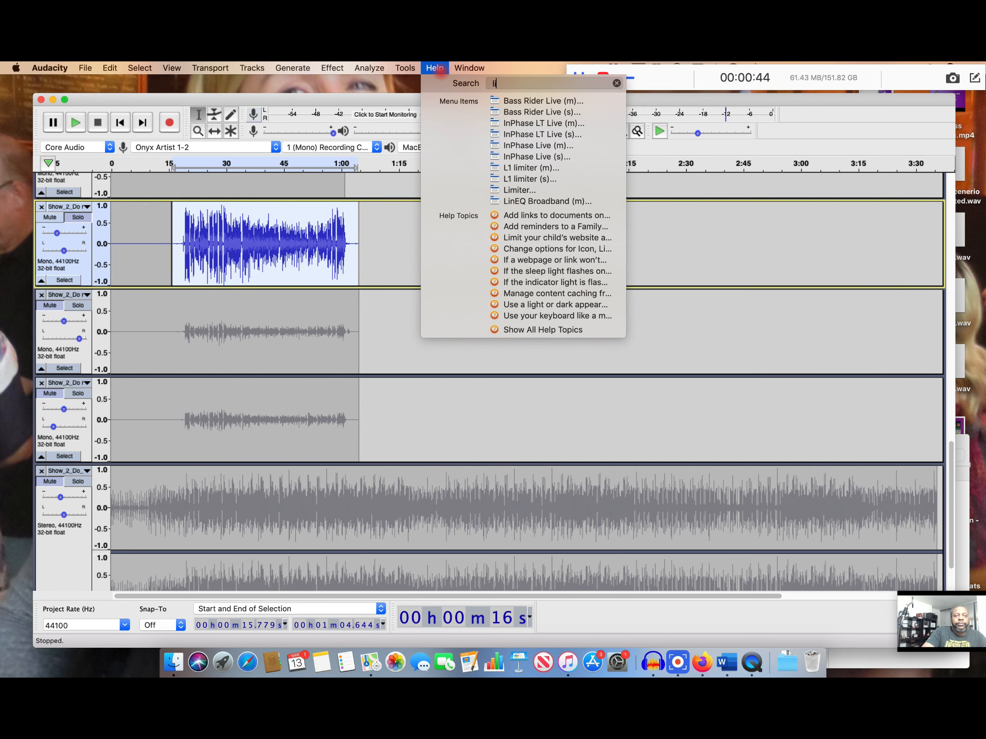
type("mit")
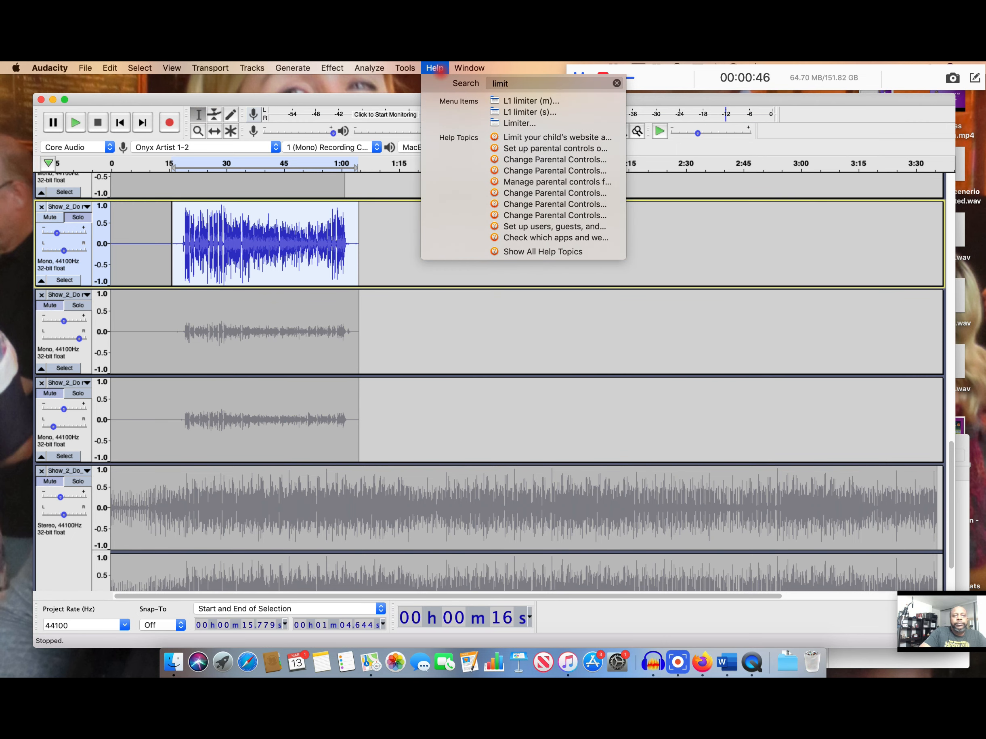
mouse_move(511, 127)
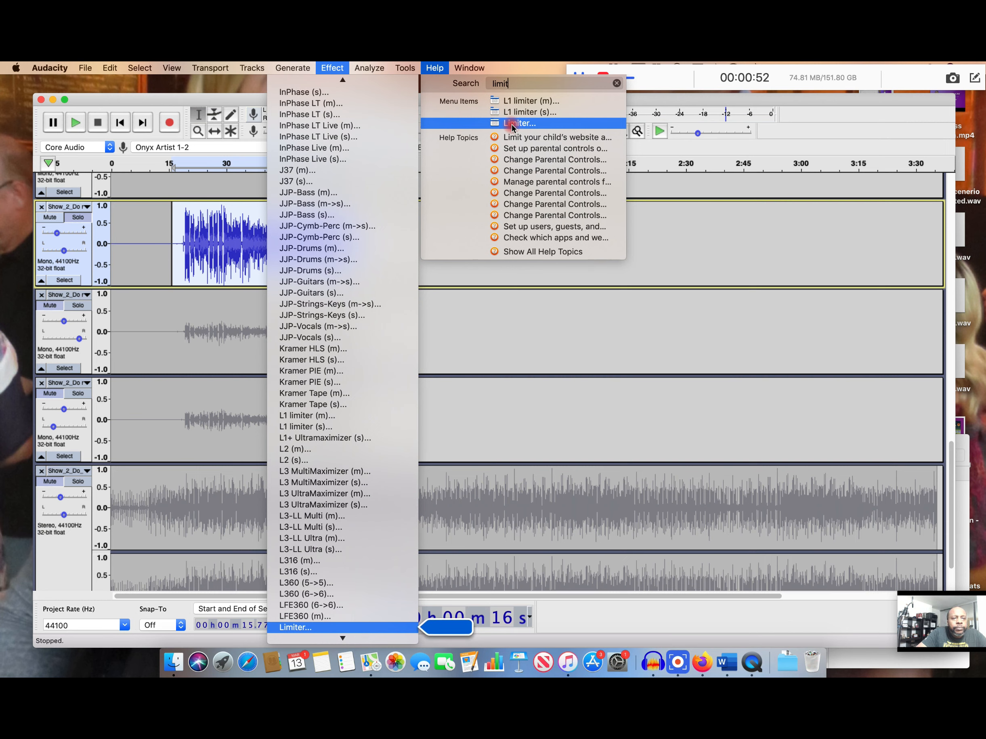
scroll(331, 572, "down", 2)
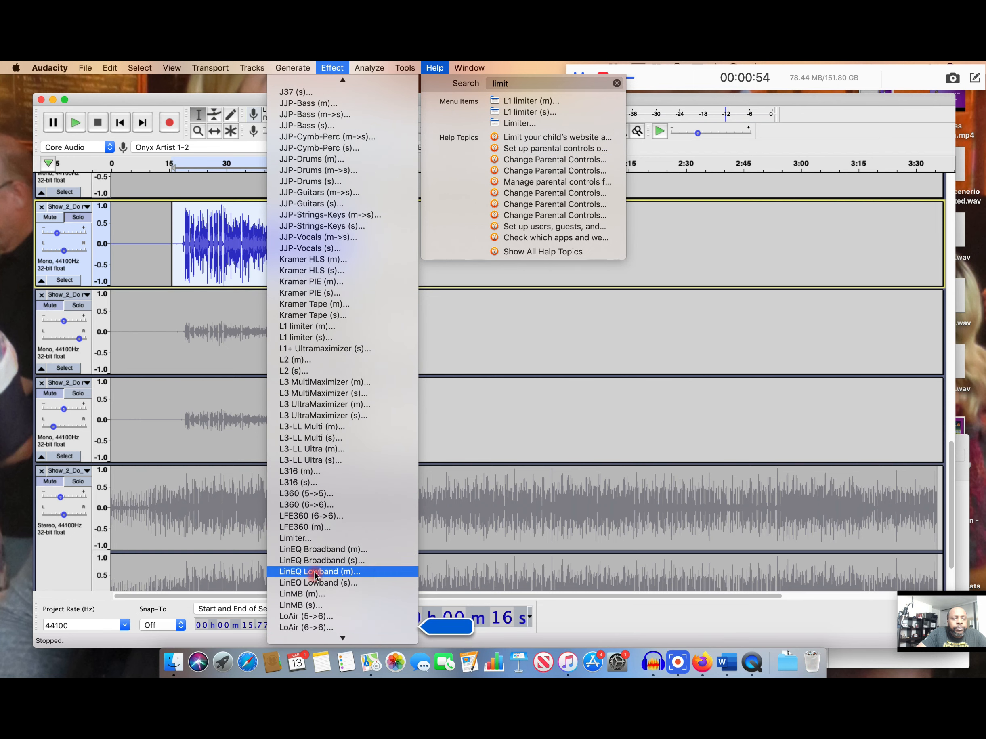
left_click(345, 538)
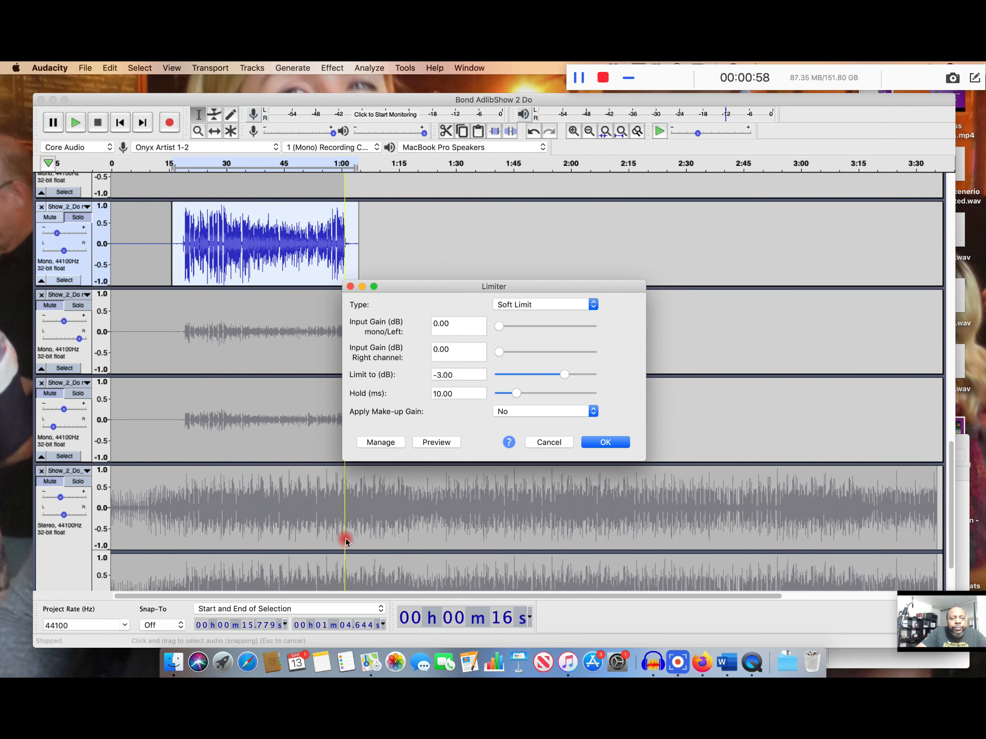
Apply a Soft Limit at -4.00 dB to the selected verse, with 10 ms hold and no make-up gain.
left_click(593, 306)
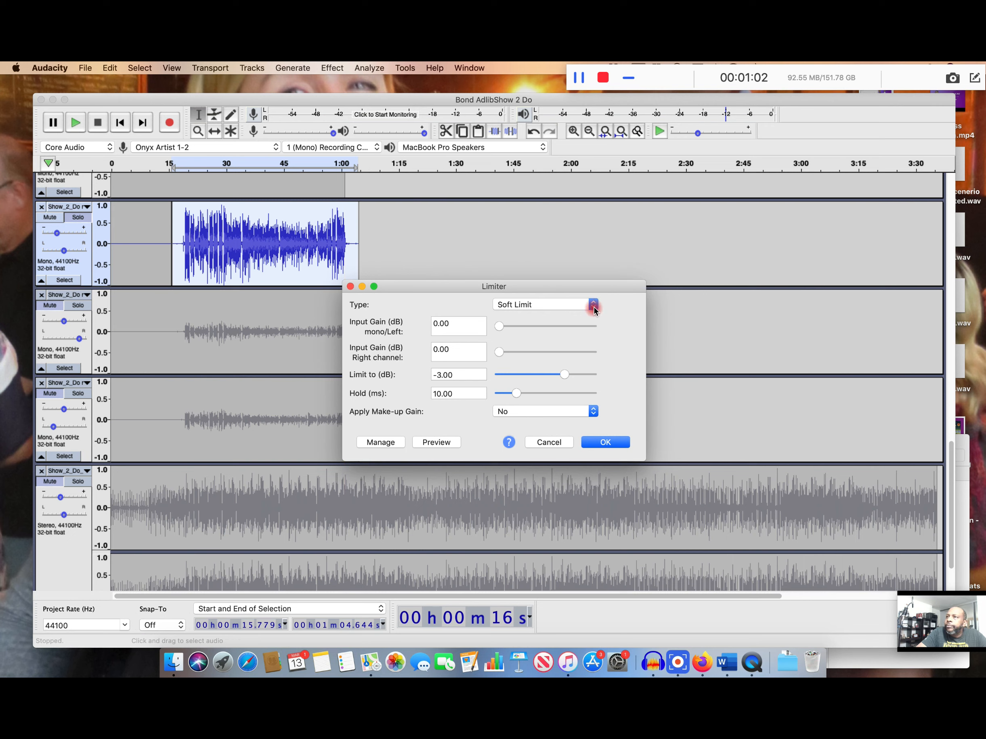
left_click(464, 376)
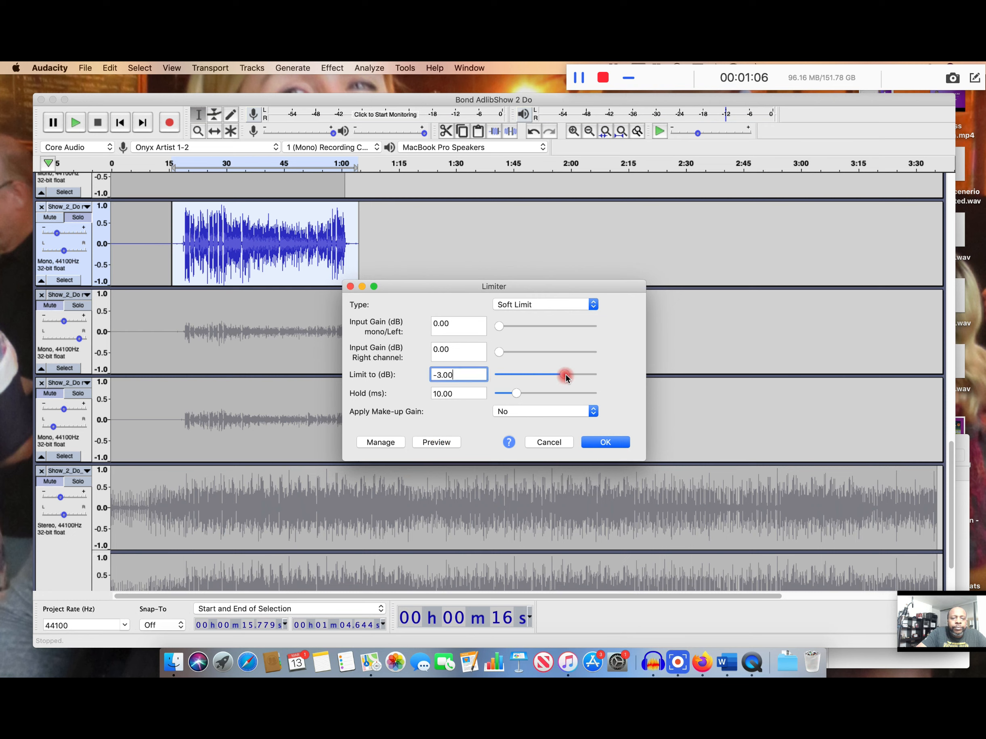
left_click_drag(565, 377, 558, 378)
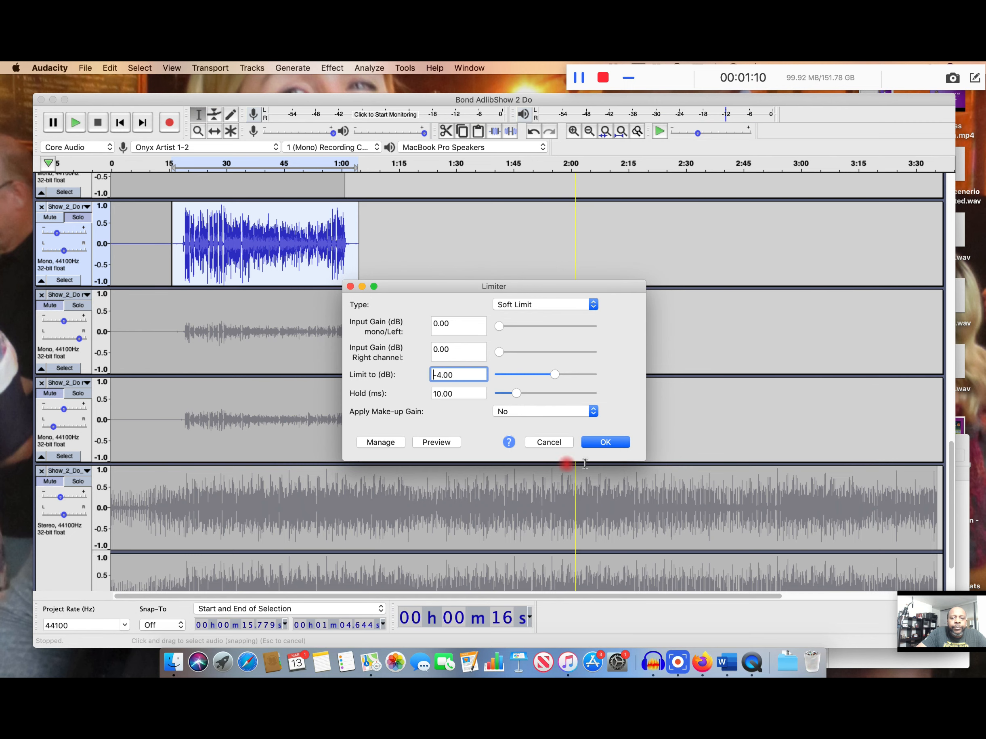
left_click(618, 441)
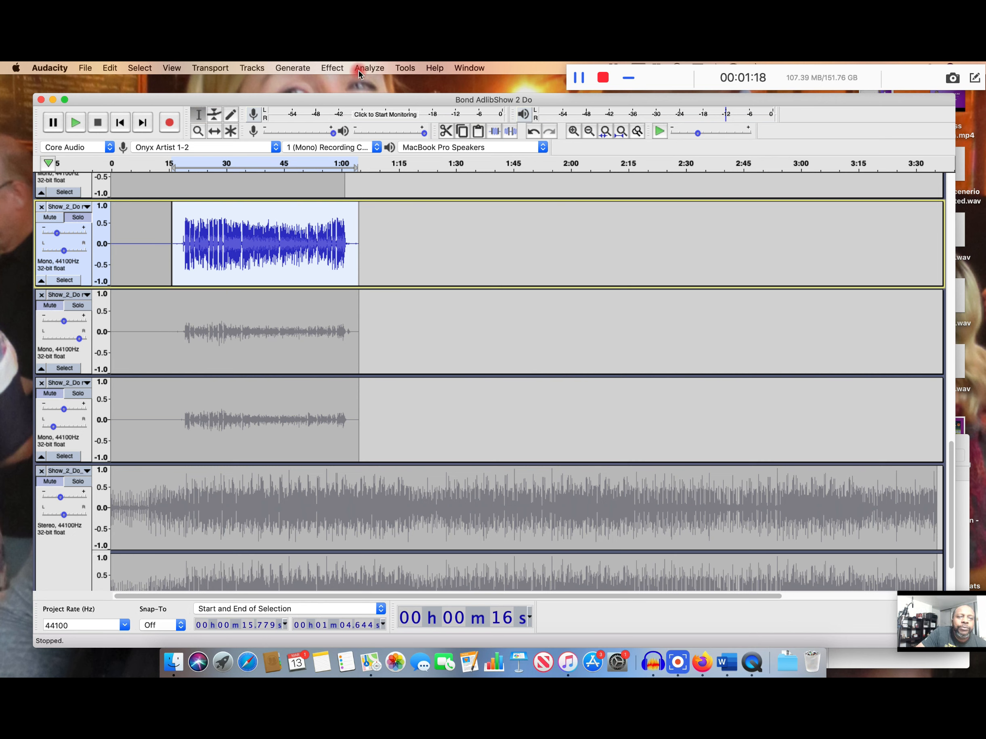
left_click(336, 71)
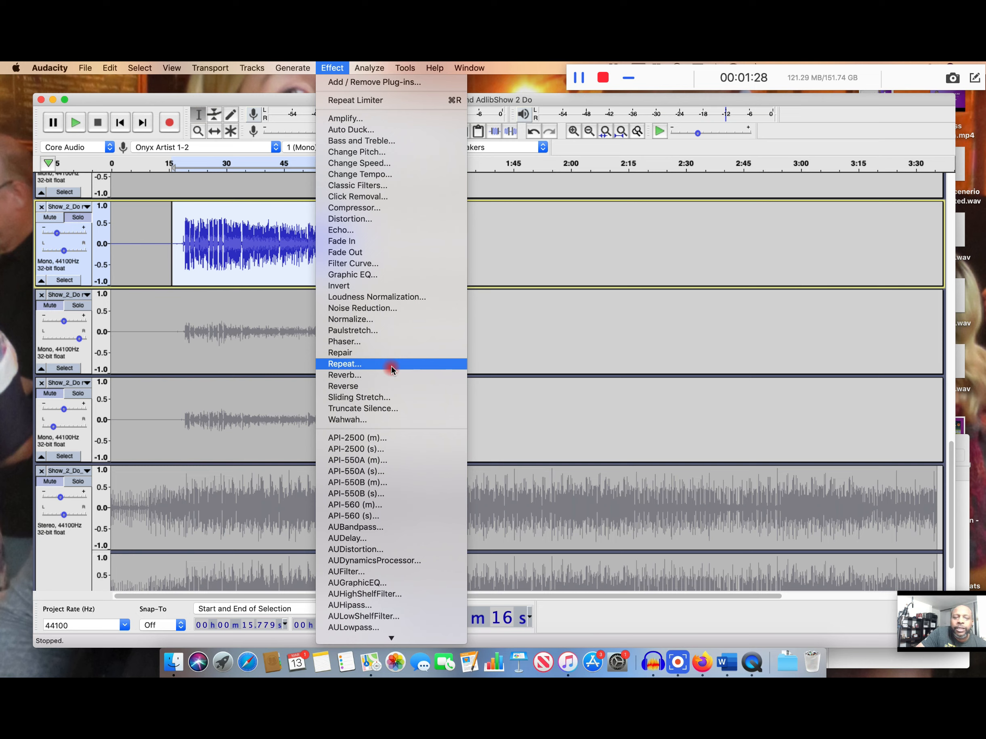
scroll(385, 469, "down", 10)
scroll(385, 470, "down", 4)
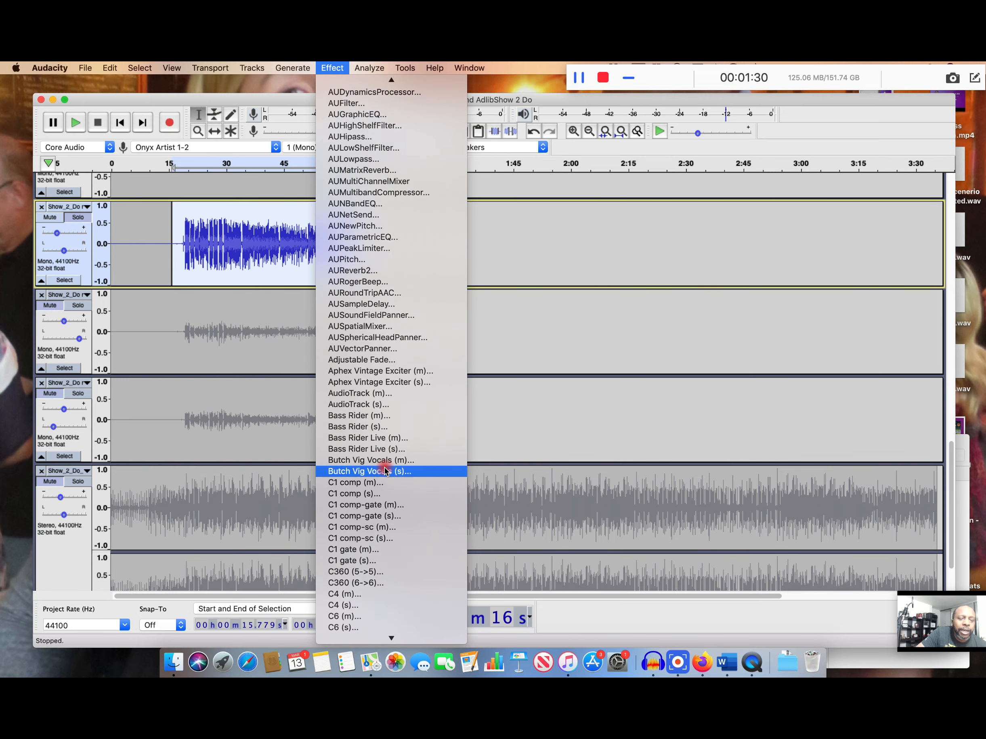
scroll(385, 470, "up", 12)
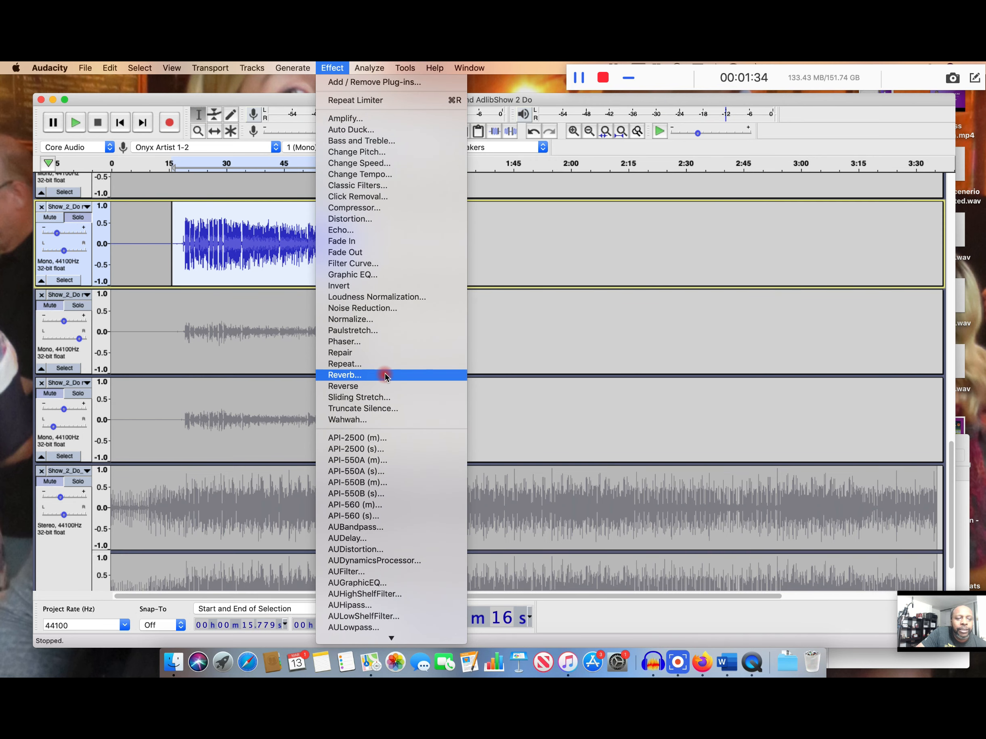
left_click(385, 374)
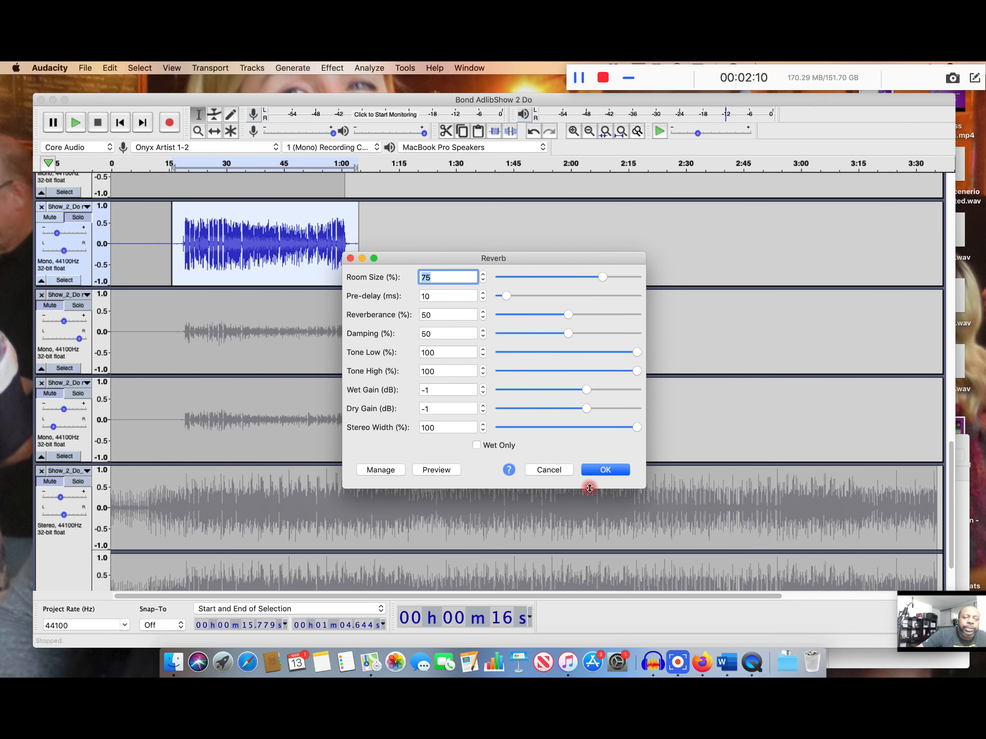
left_click(553, 467)
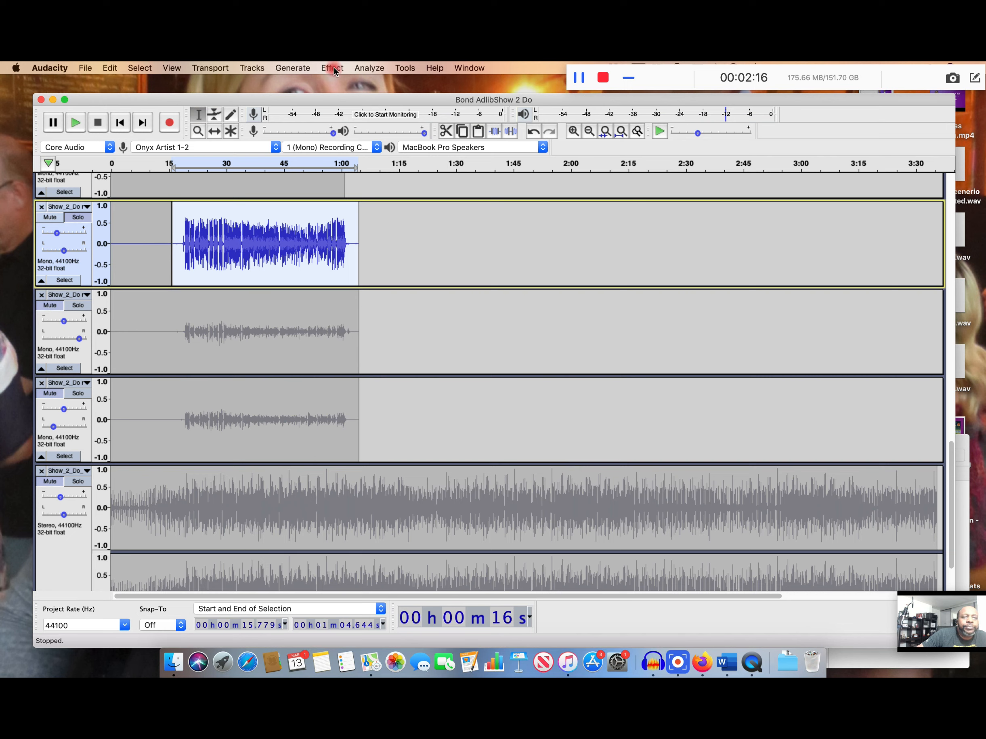
Try the CLA Vocals (s) plug-in on the selected verse with the StartMe Up Dry preset and play the result.
left_click(334, 68)
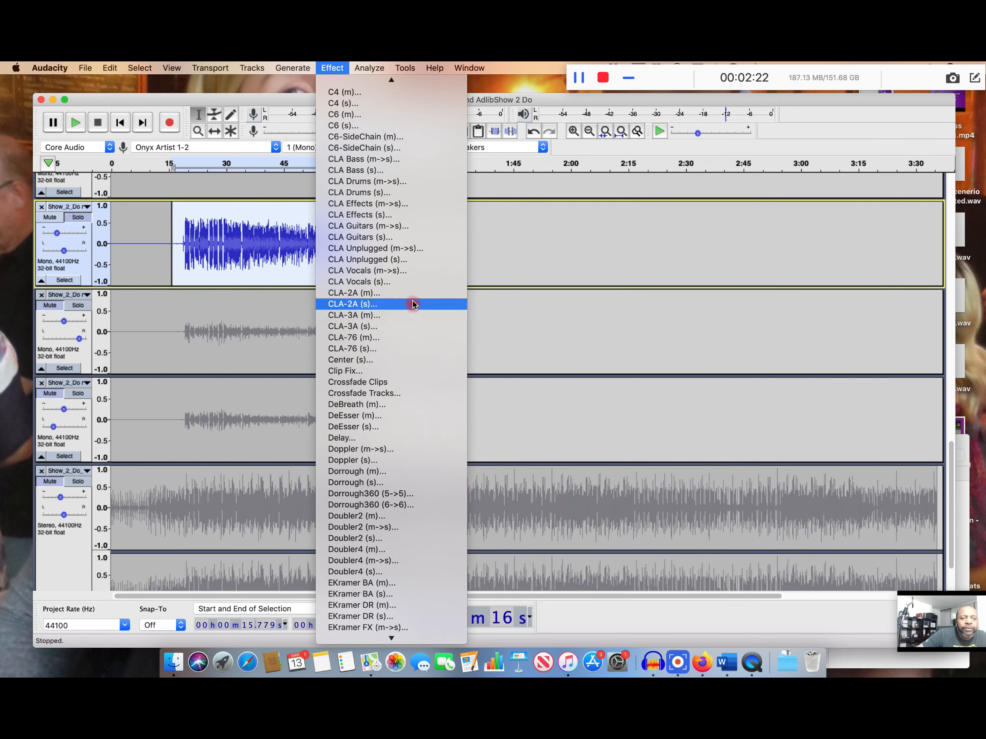
left_click(412, 285)
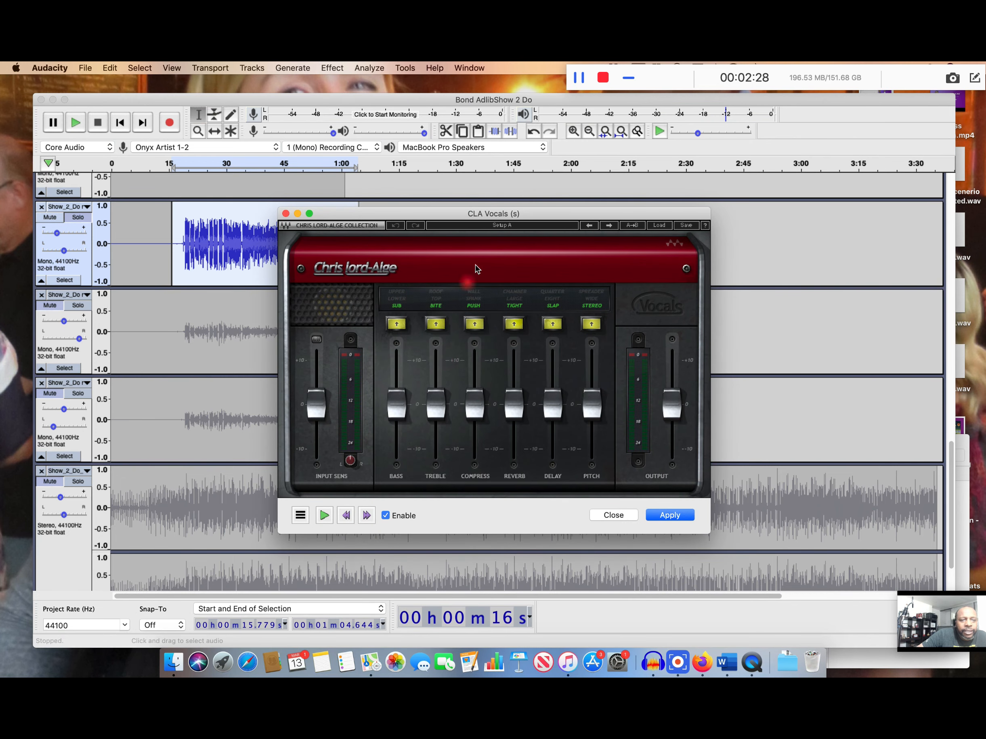
left_click(610, 225)
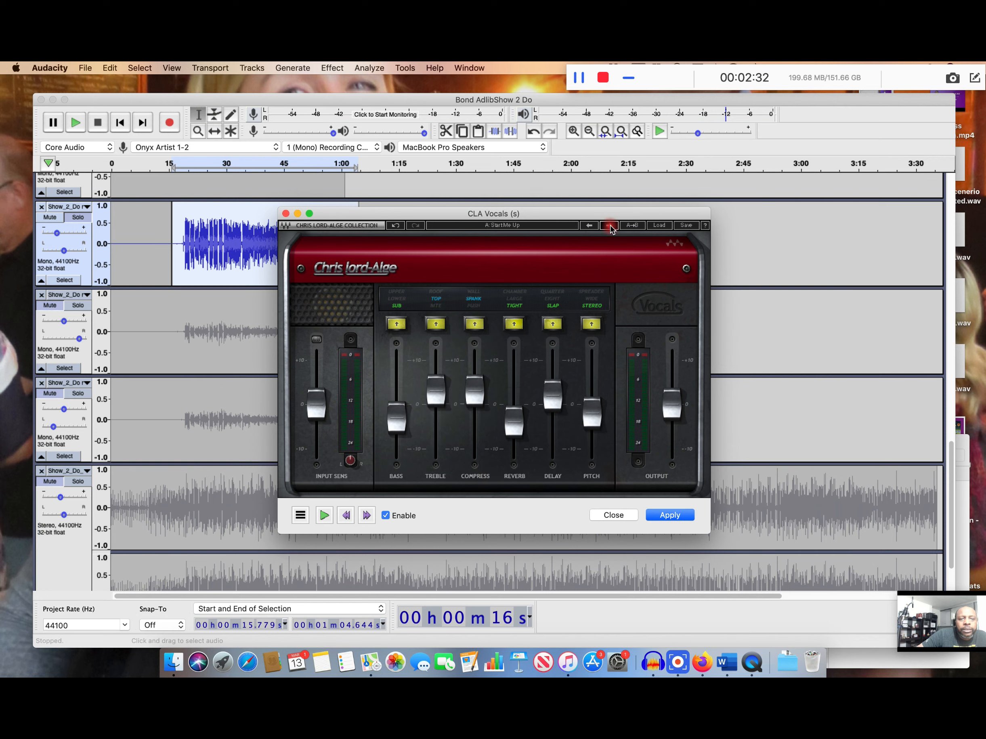
left_click(610, 225)
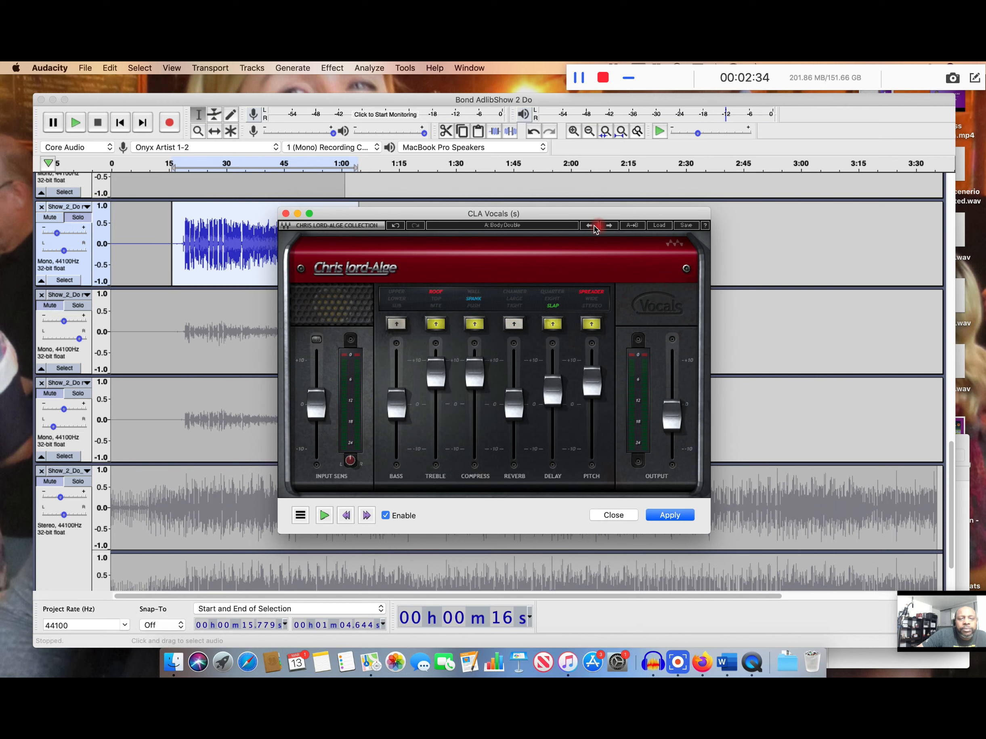
left_click(591, 226)
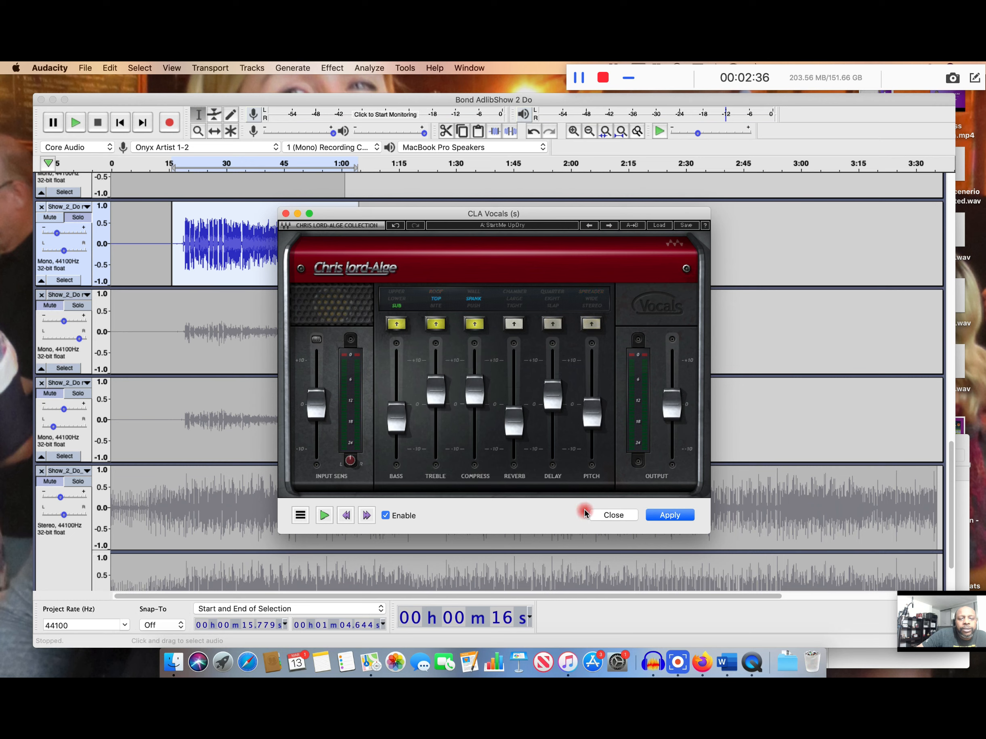
left_click(684, 517)
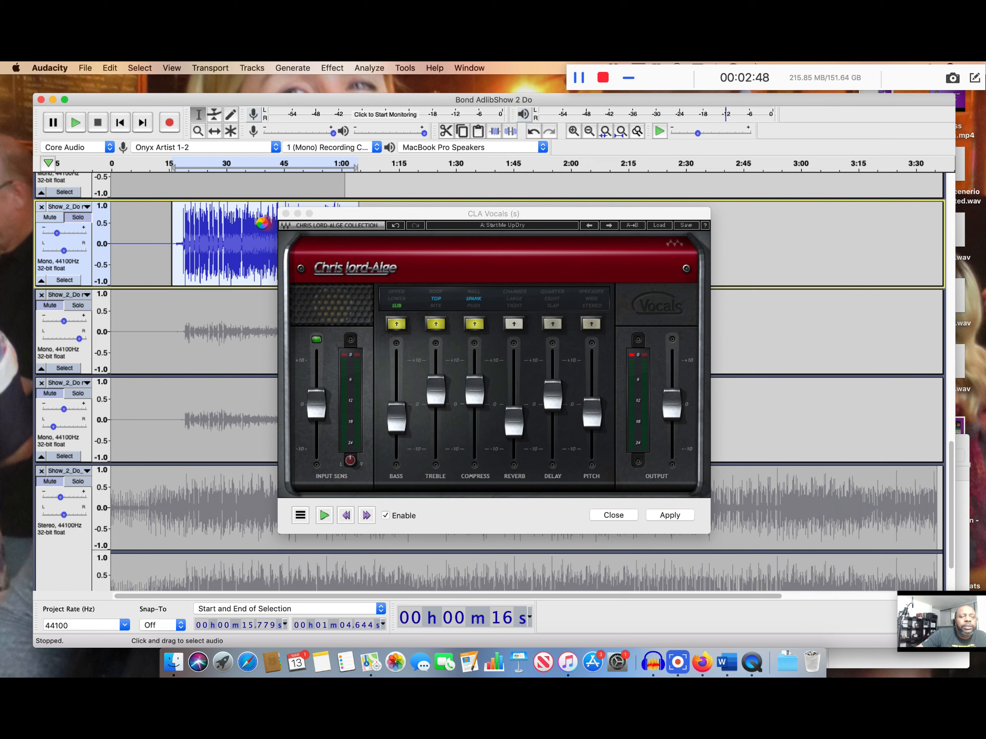
key("space")
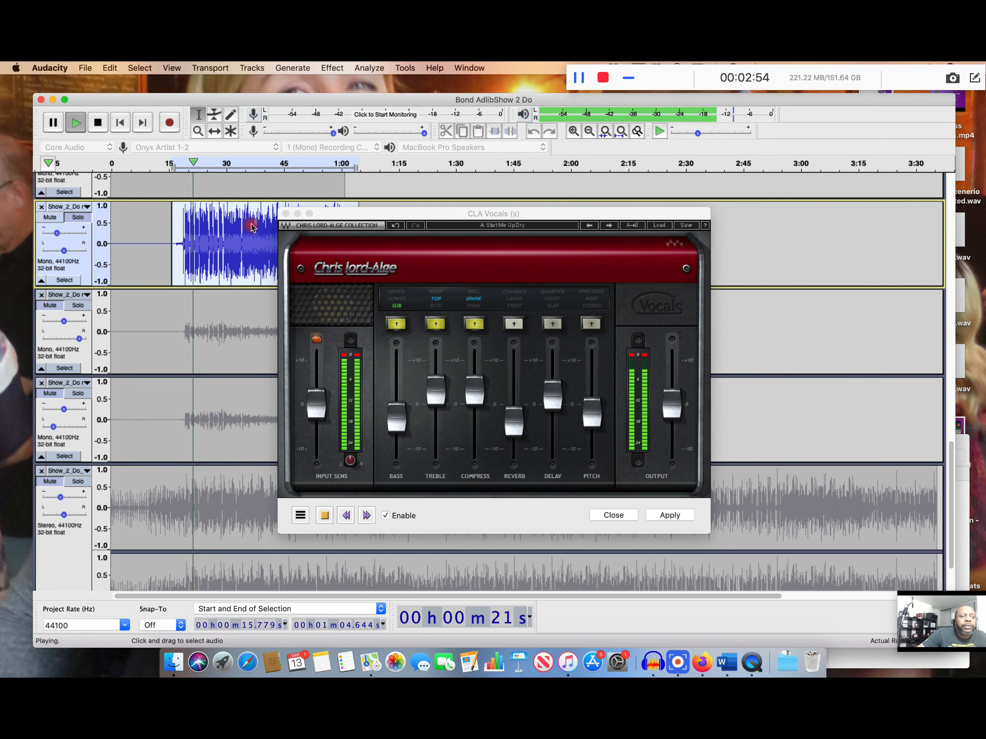
key("space")
Undo the CLA Vocals effect on the verse and close the plug-in window.
left_click(113, 67)
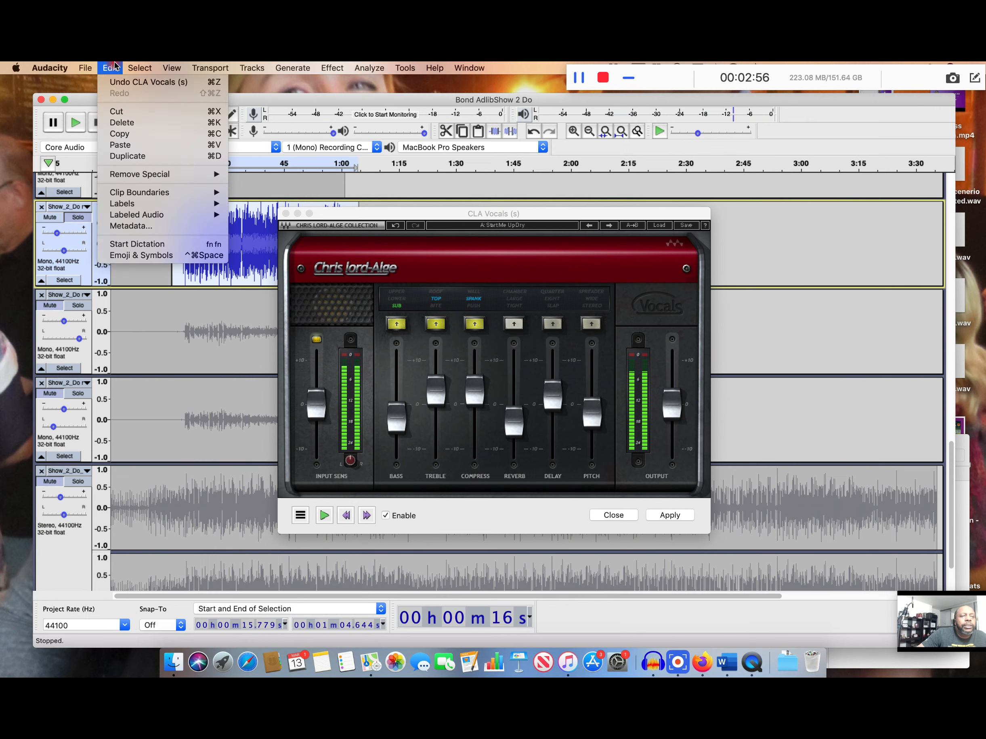
left_click(128, 83)
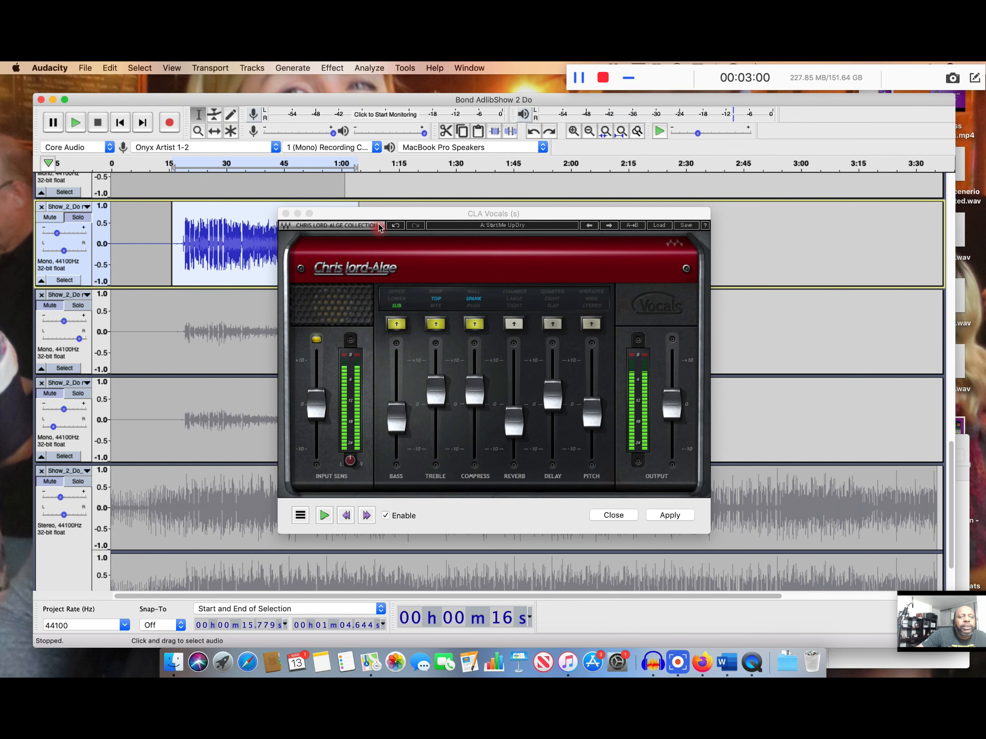
left_click(286, 214)
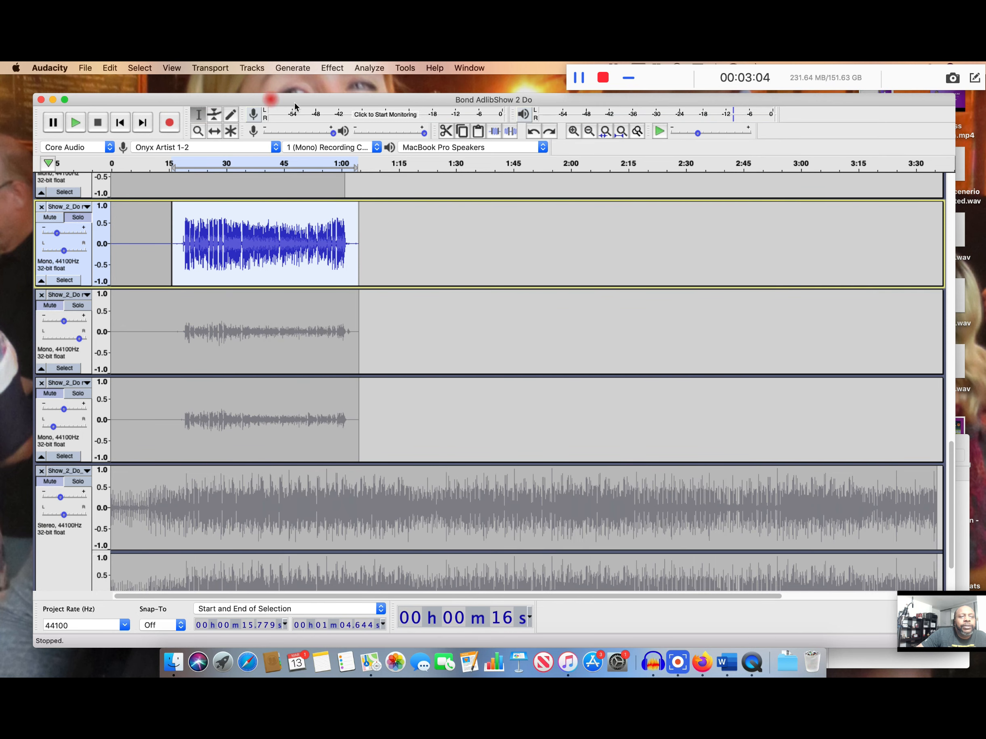
Open the Reverb effect for the selected verse and preview it with its current settings.
left_click(335, 67)
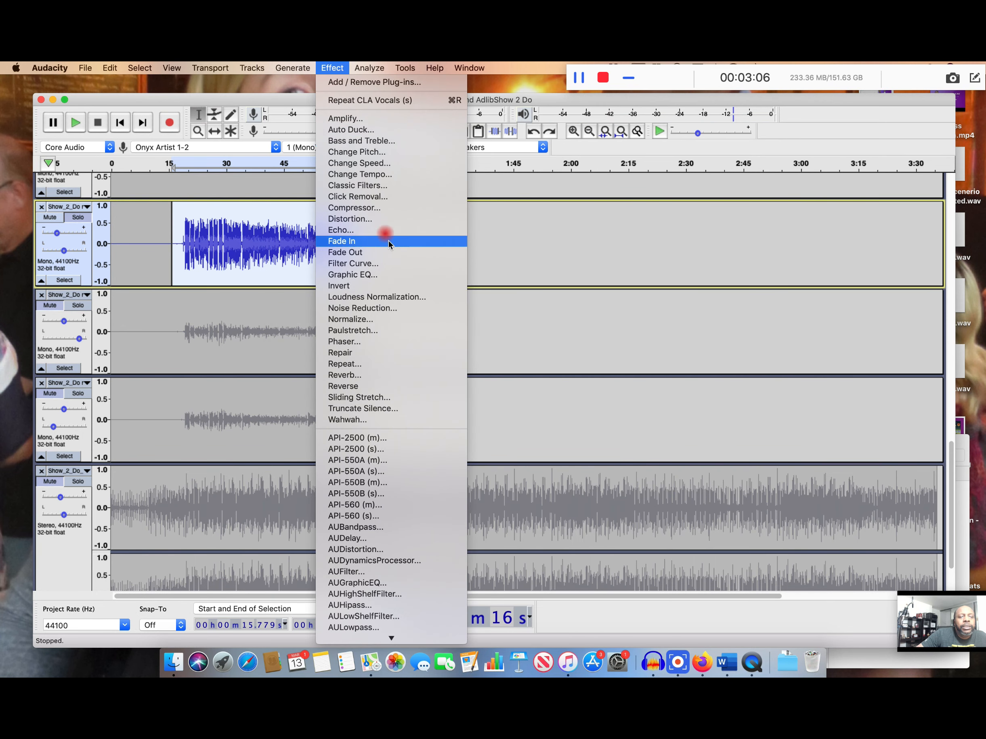
left_click(414, 375)
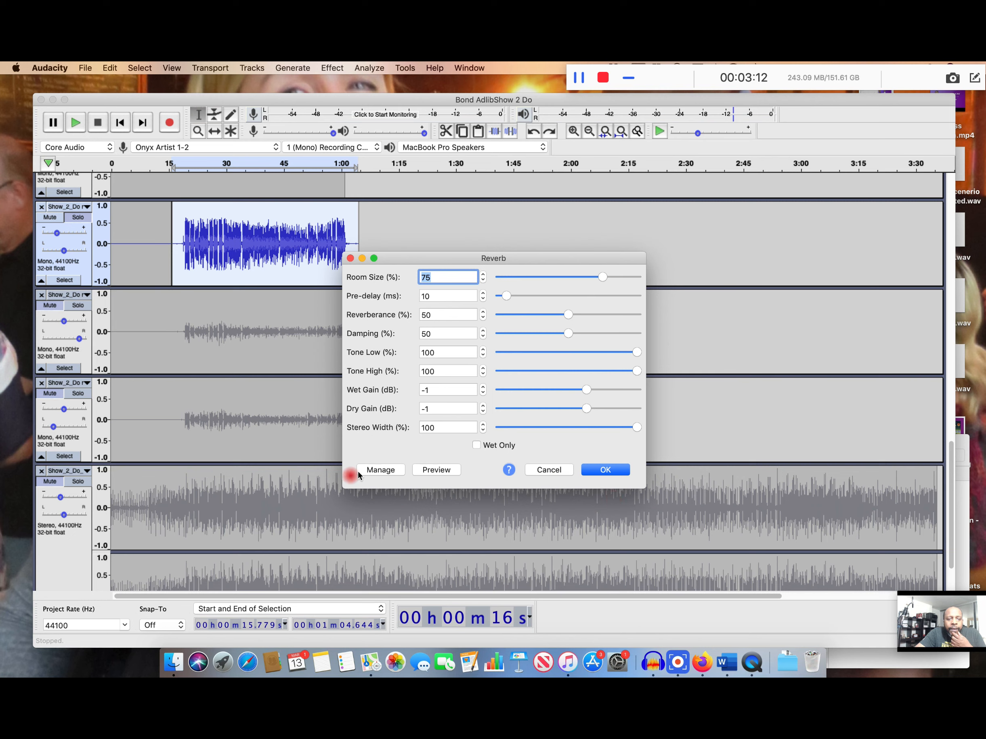
left_click(430, 470)
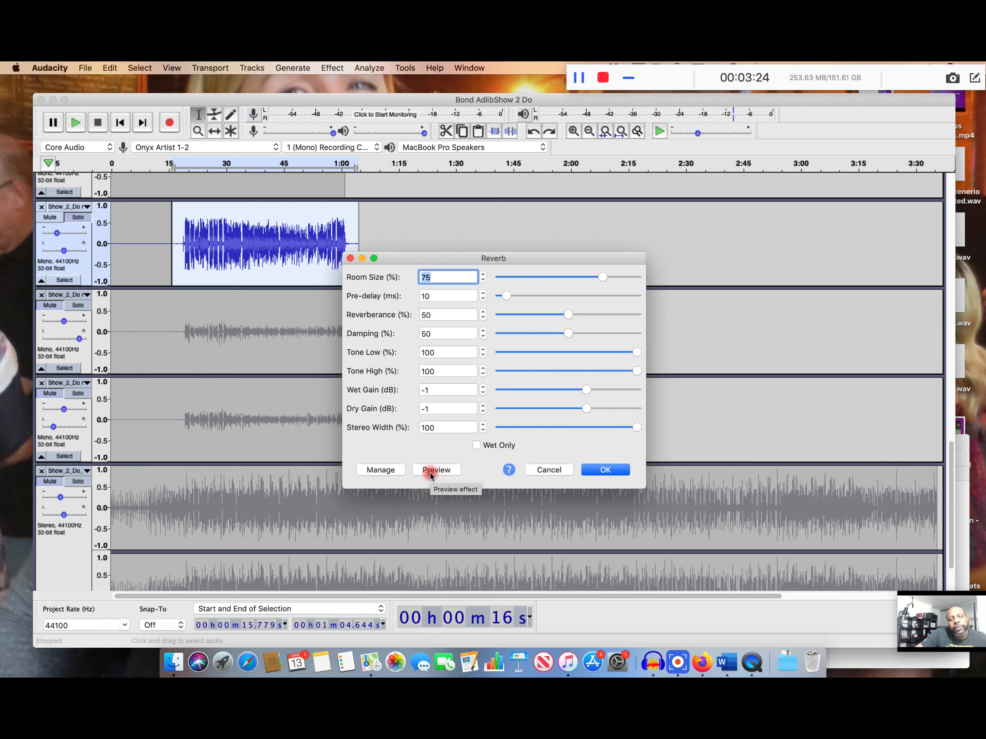
Load the Vocal I factory preset in the Reverb effect and preview it on the verse.
left_click(386, 472)
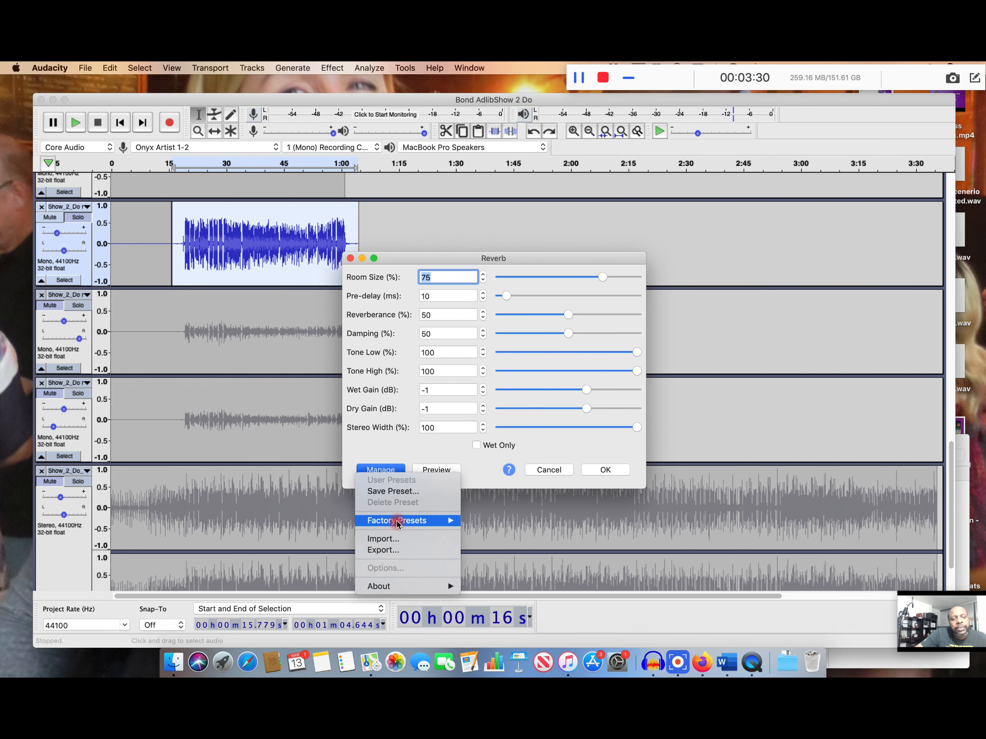
mouse_move(398, 522)
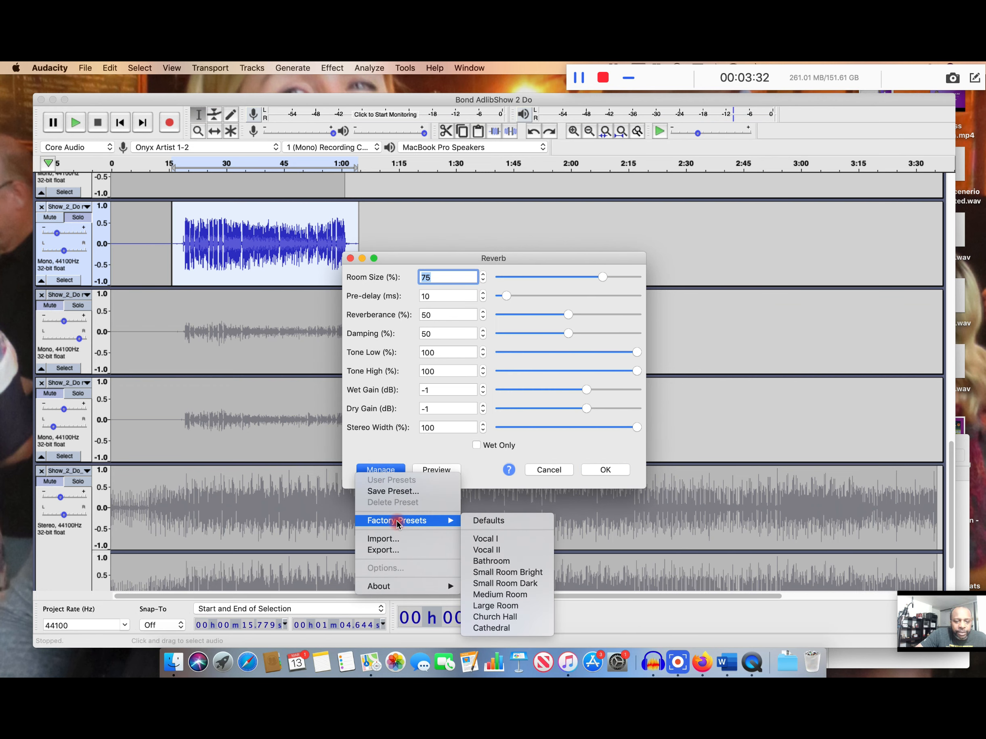
left_click(514, 539)
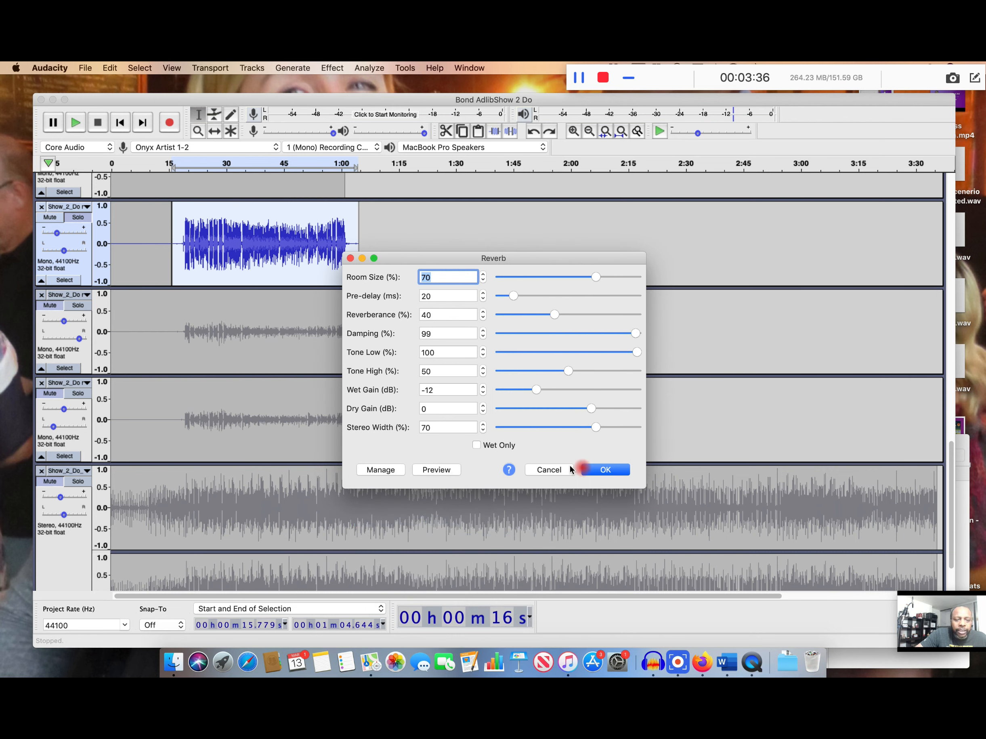
left_click(443, 470)
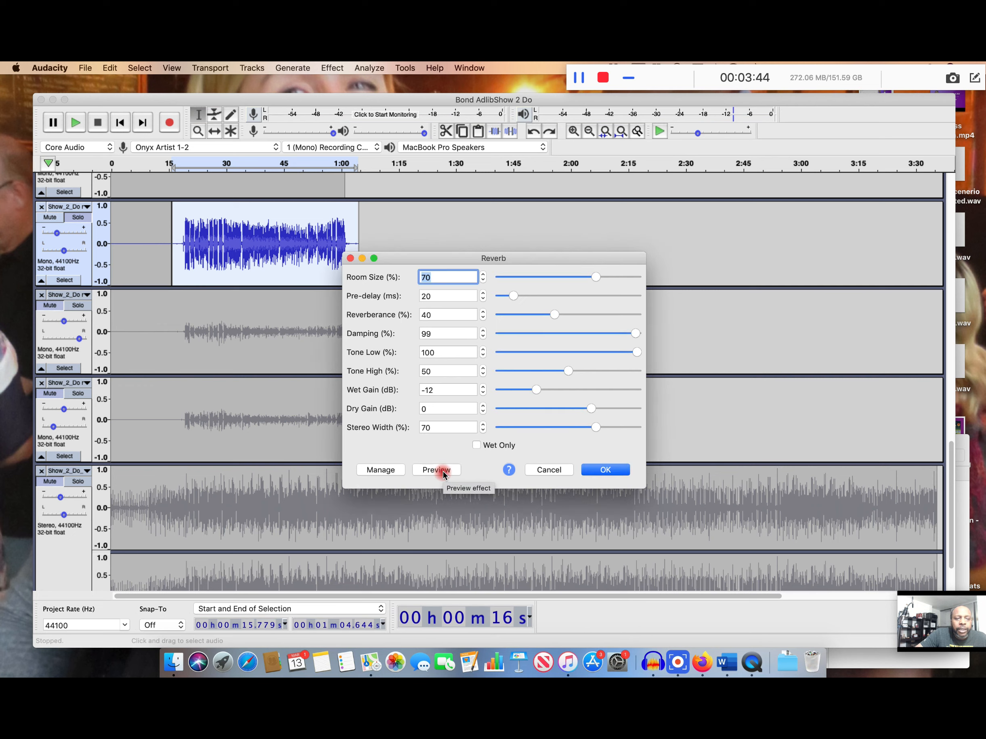
Apply the Reverb effect to the selected verse with room size 70%, reverberance 40% and wet gain -12 dB.
left_click(387, 470)
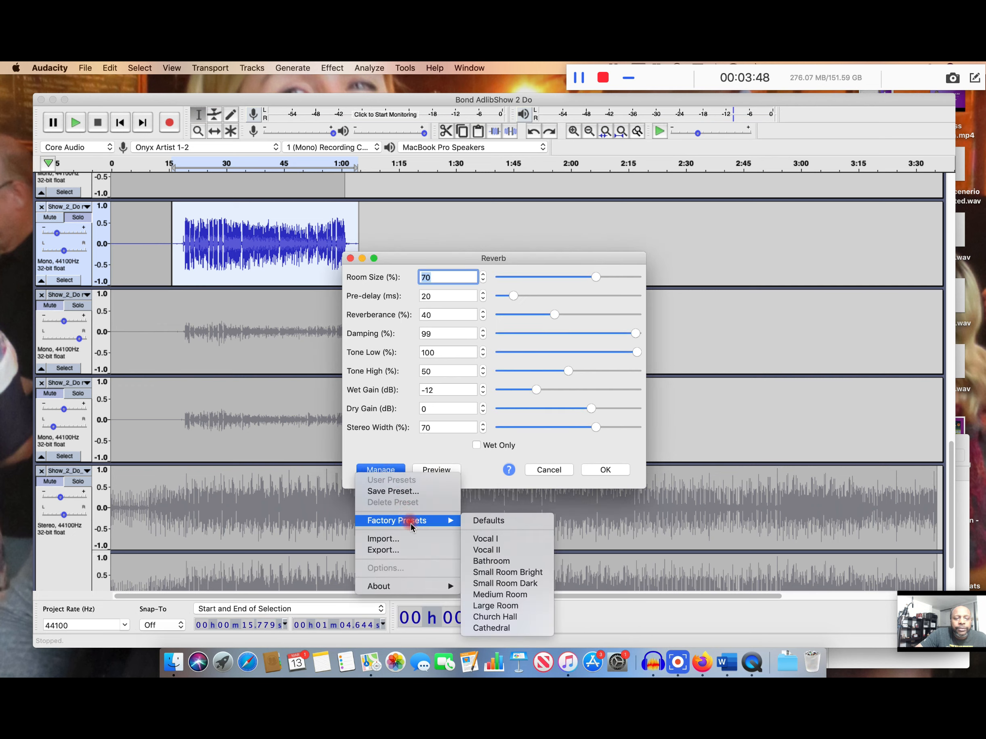
mouse_move(409, 520)
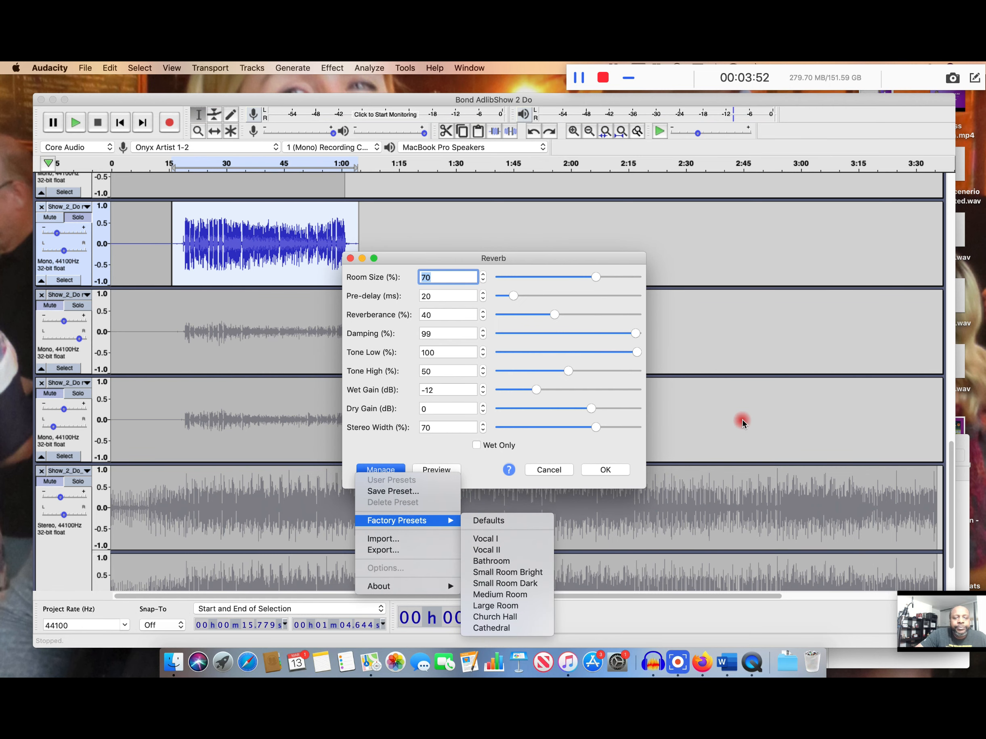
left_click(610, 471)
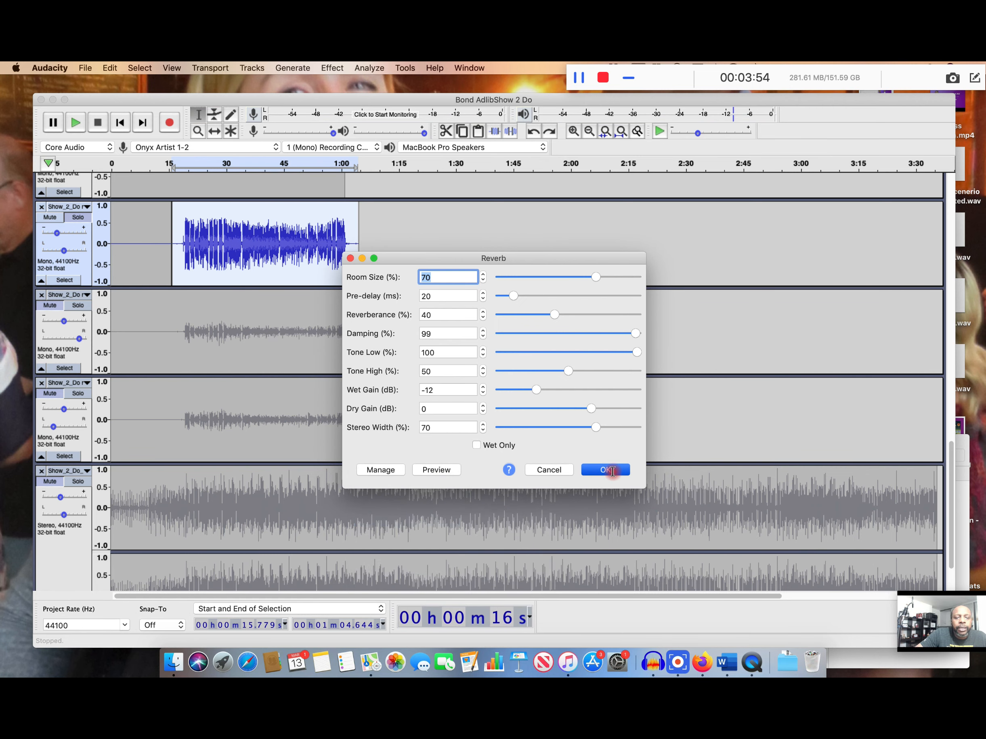
left_click(610, 470)
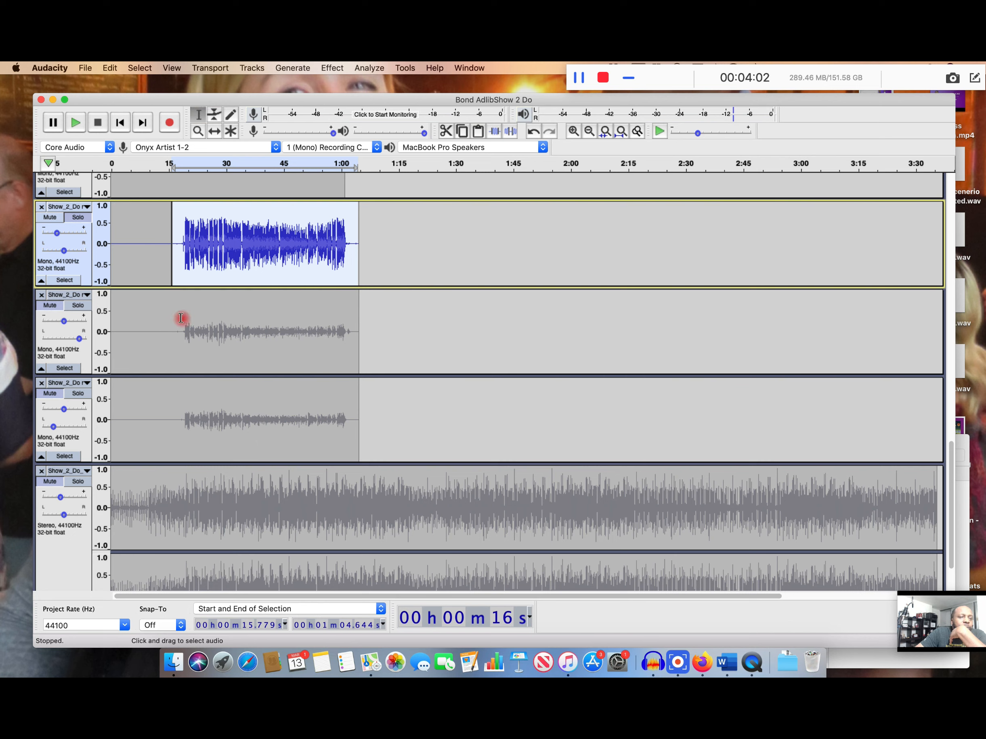
Select the verse from 15.779 s to 1:04.644 on the track below, solo that track and play the selection.
left_click_drag(178, 317, 359, 345)
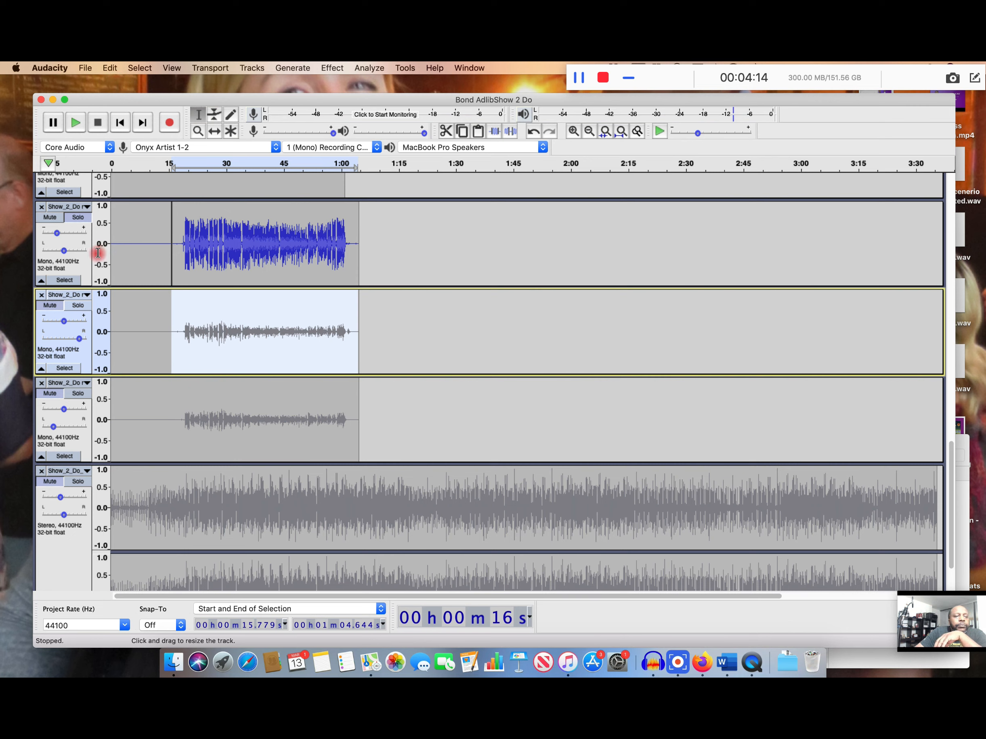
left_click(83, 307)
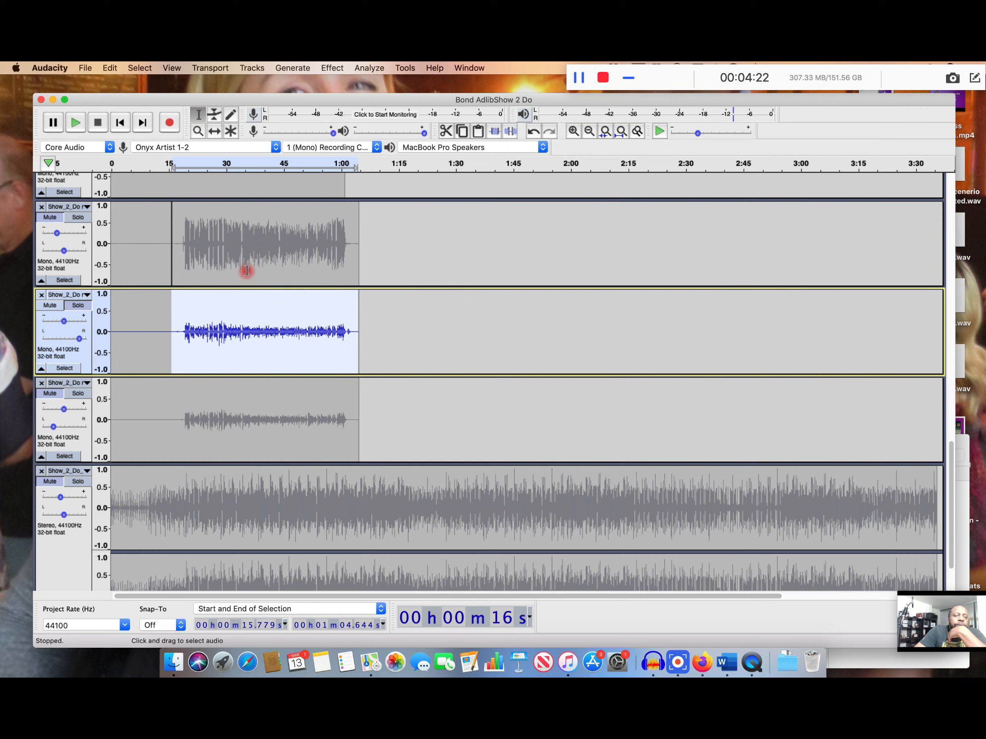
key("space")
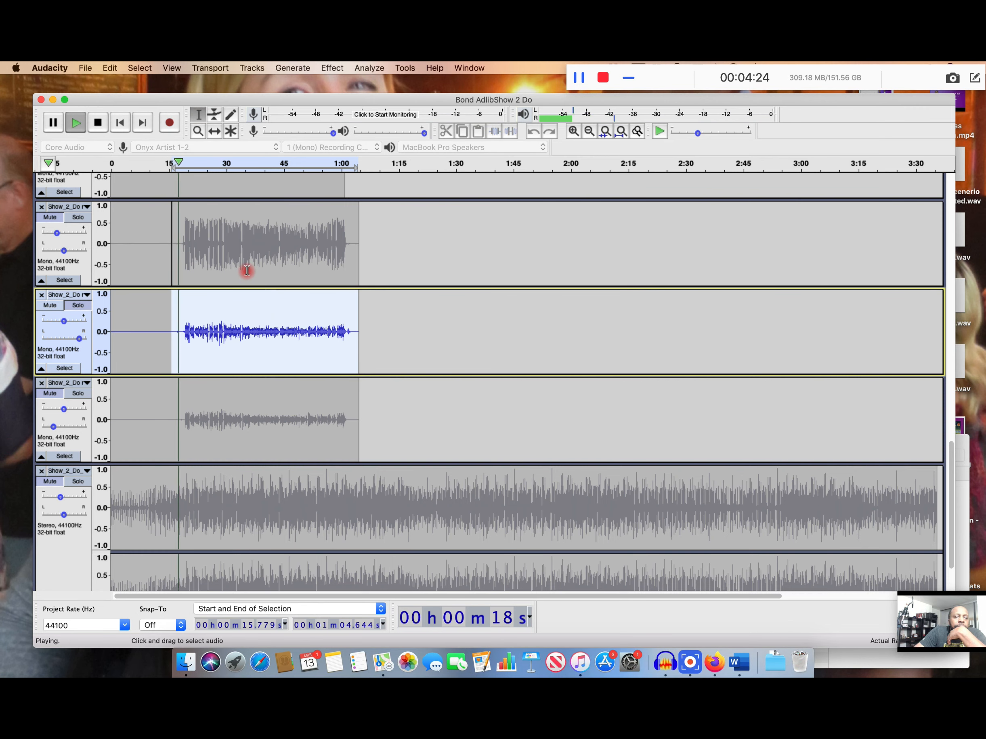
key("space")
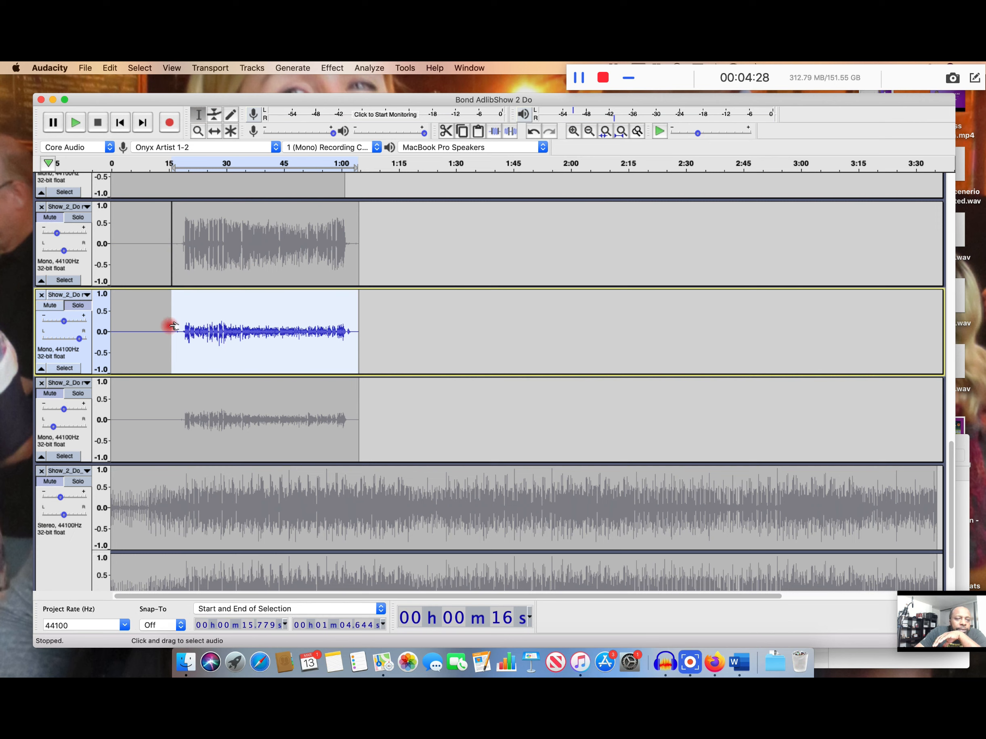
key("space")
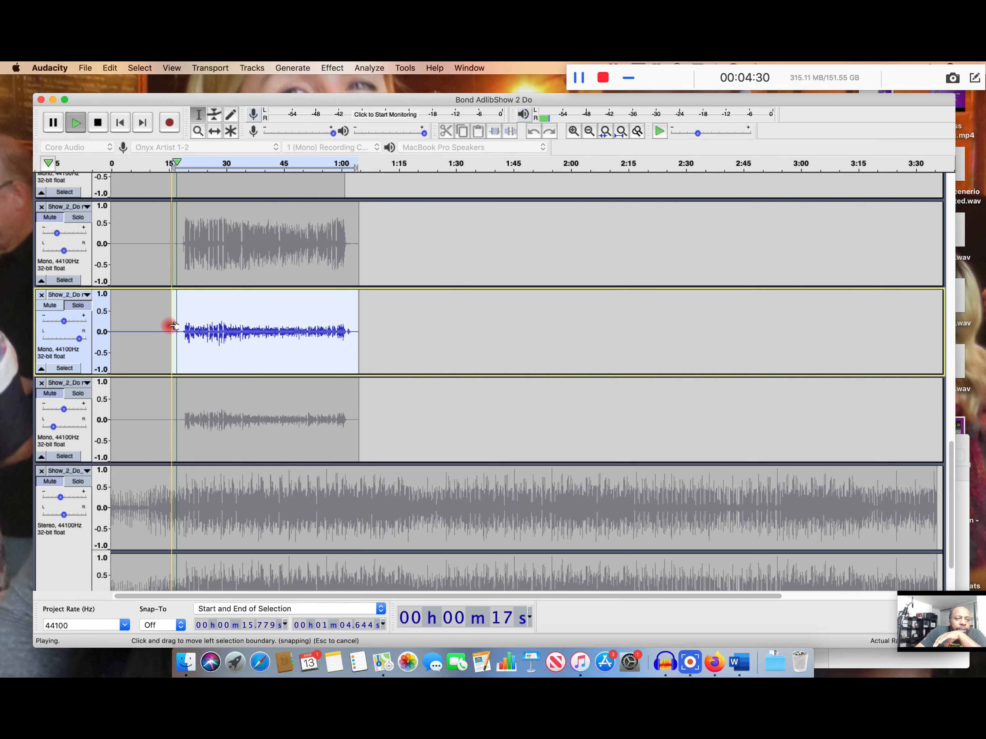
key("space")
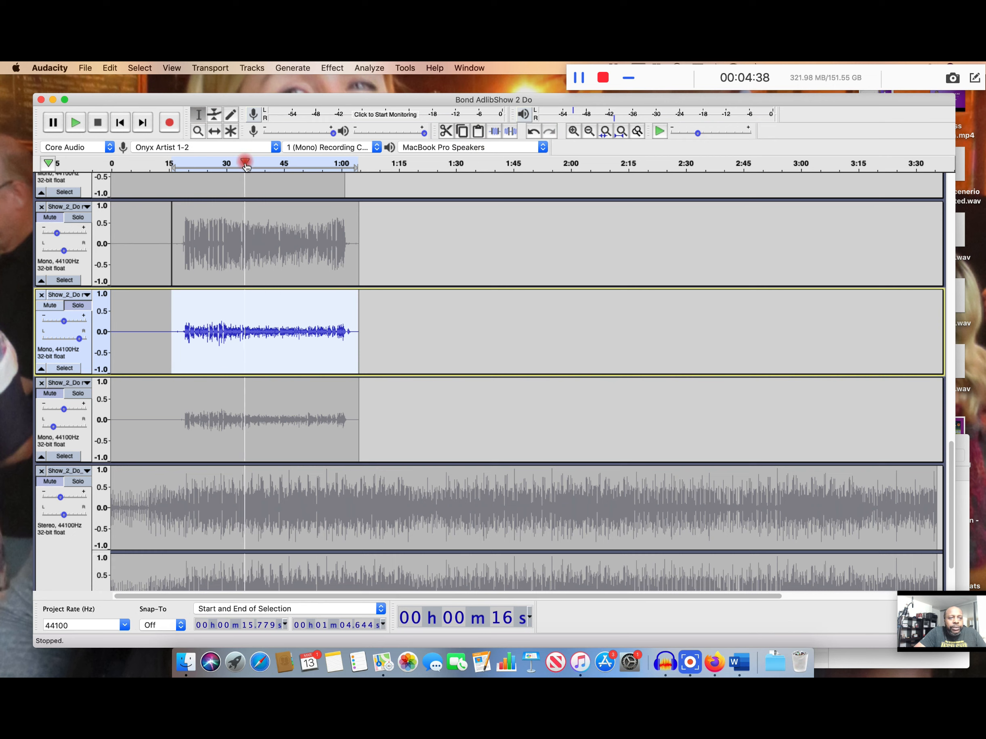
Replace the lead-in before the soloed track's vocals, from 15.779 s to 18.269 s, with generated silence and play it back.
left_click(409, 68)
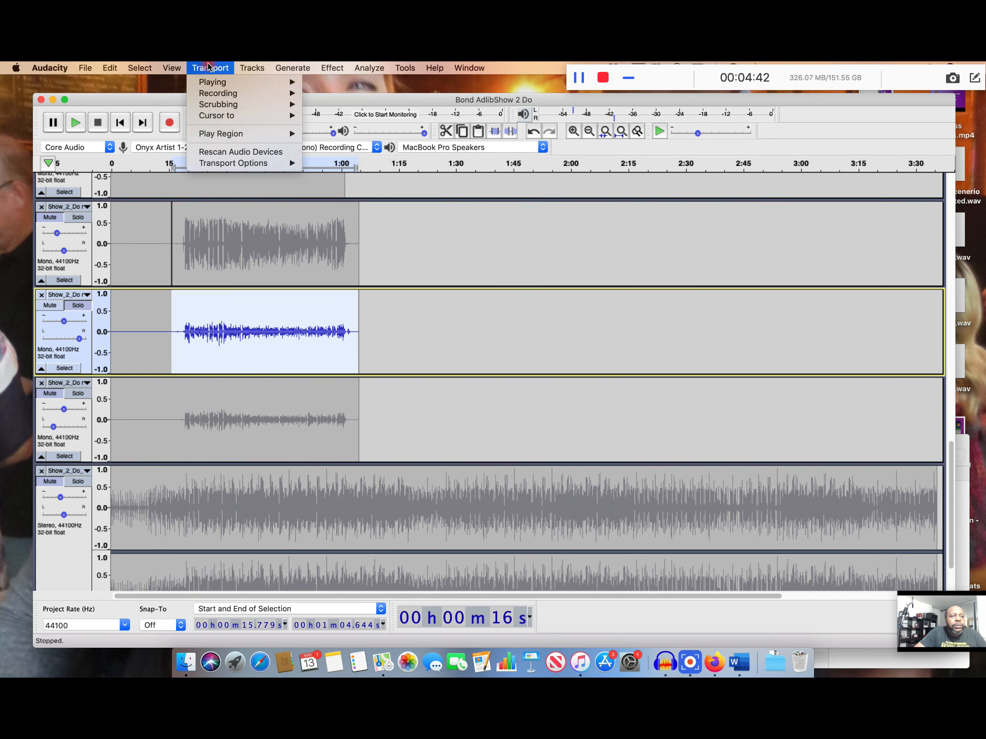
mouse_move(186, 116)
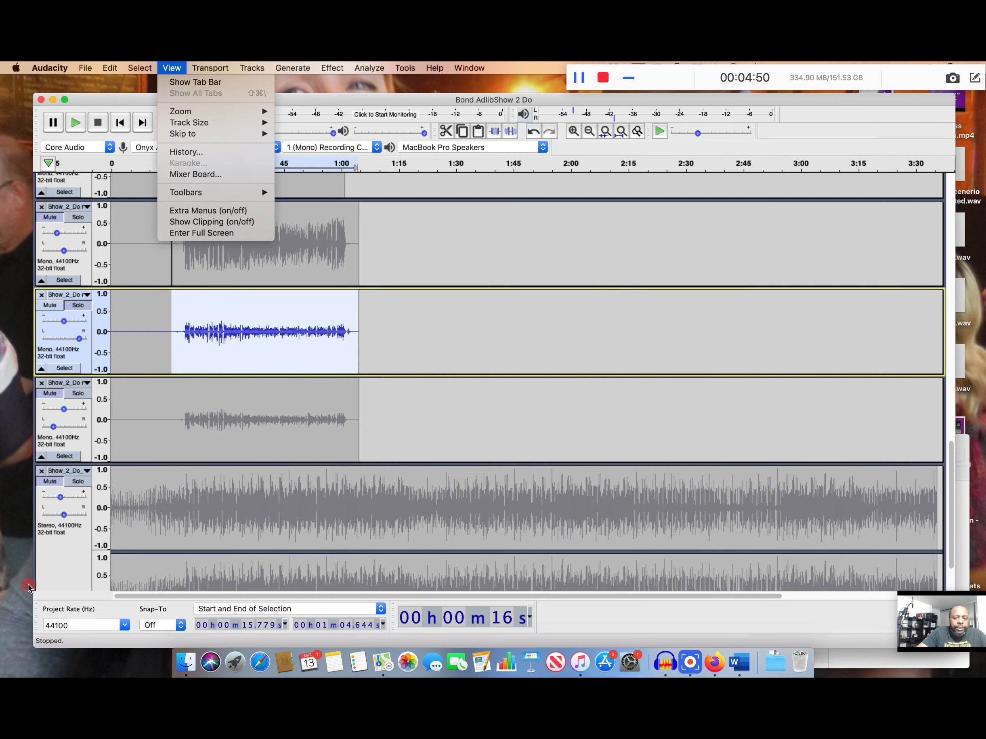
key("super+1")
key("super+1")
key("super+1")
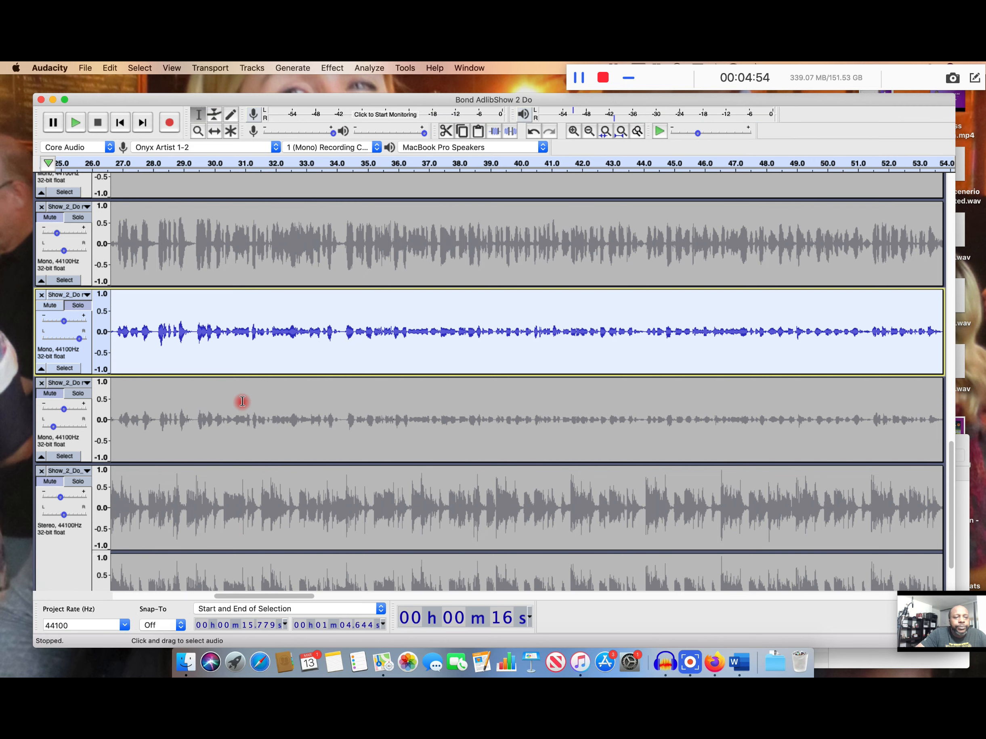
scroll(242, 401, "left", 5)
scroll(242, 402, "left", 5)
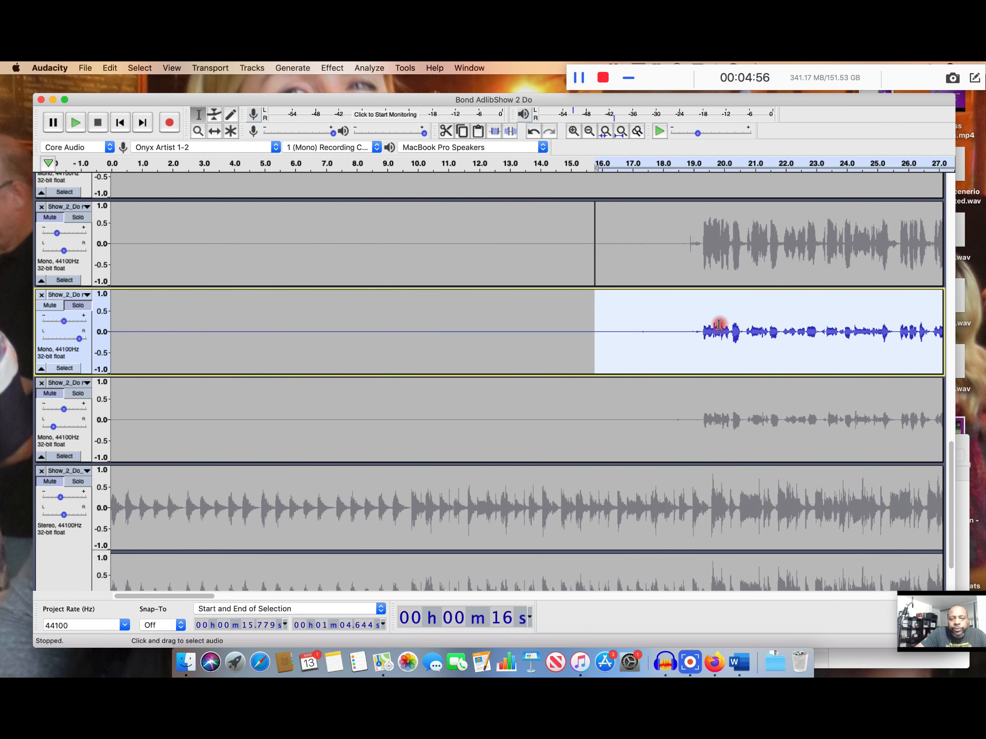
left_click(670, 332)
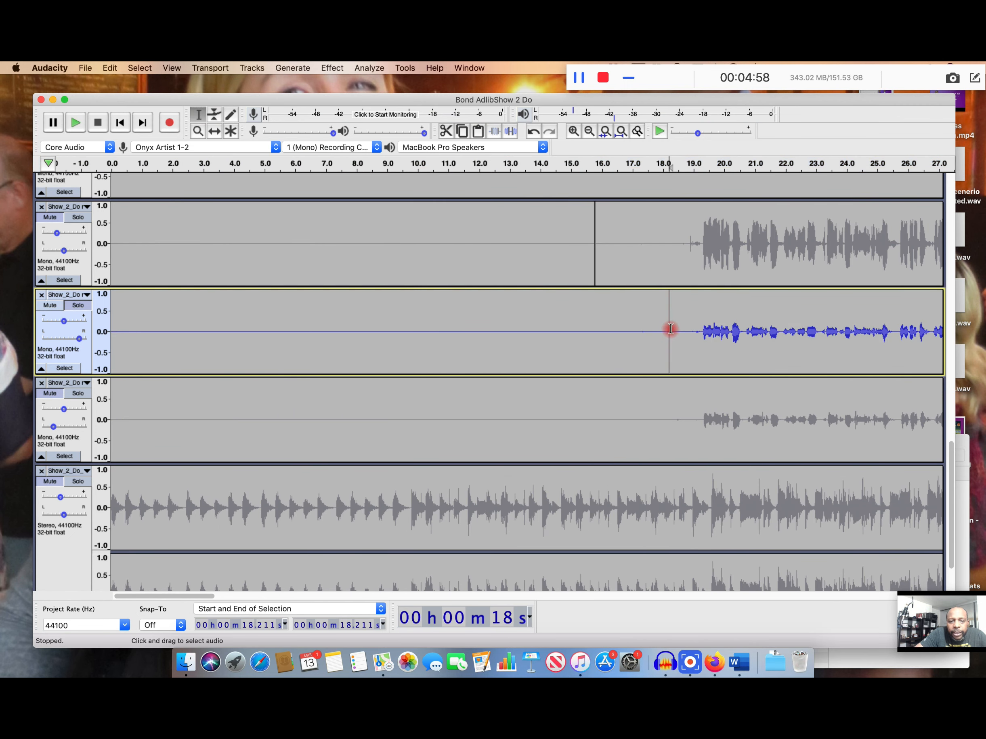
left_click_drag(648, 331, 594, 337)
key("space")
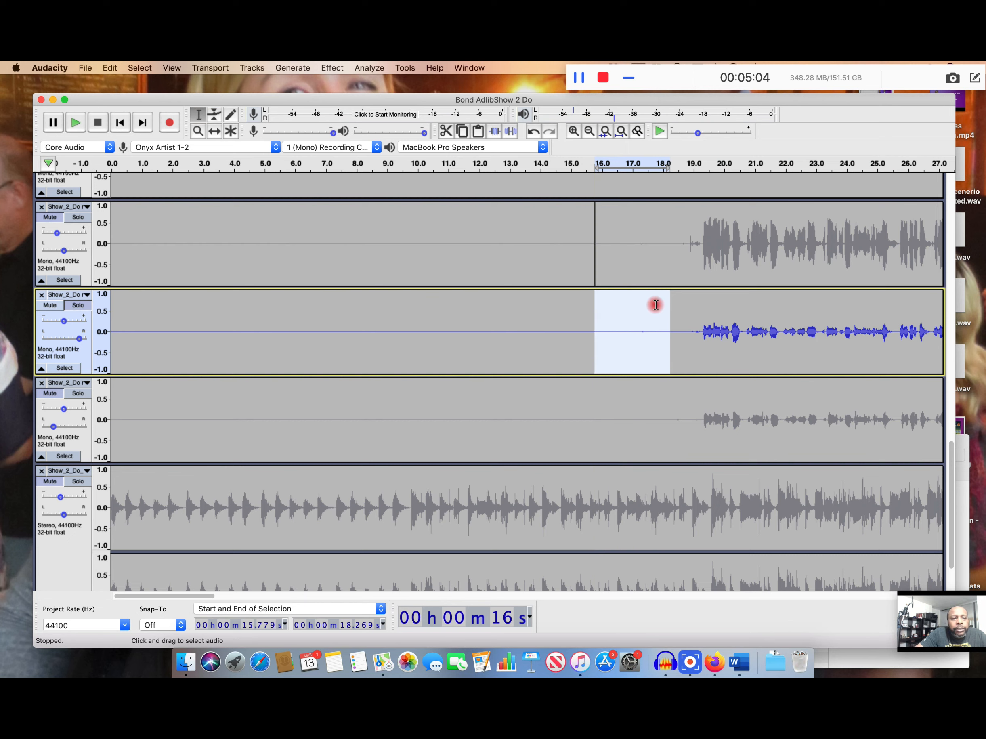
left_click(332, 68)
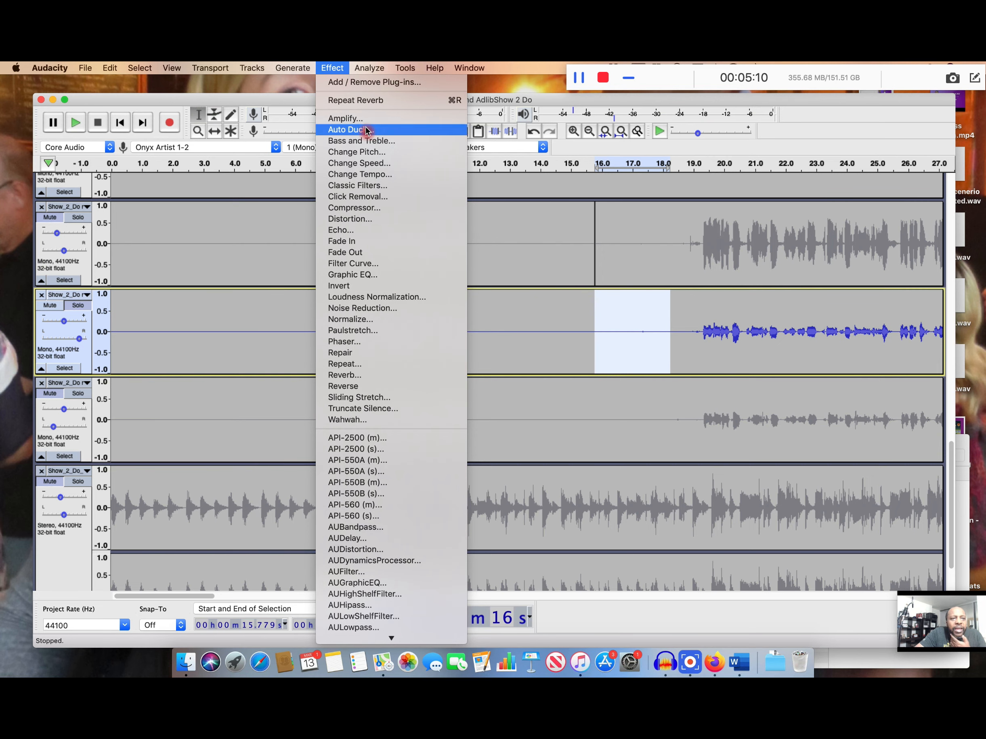
mouse_move(399, 67)
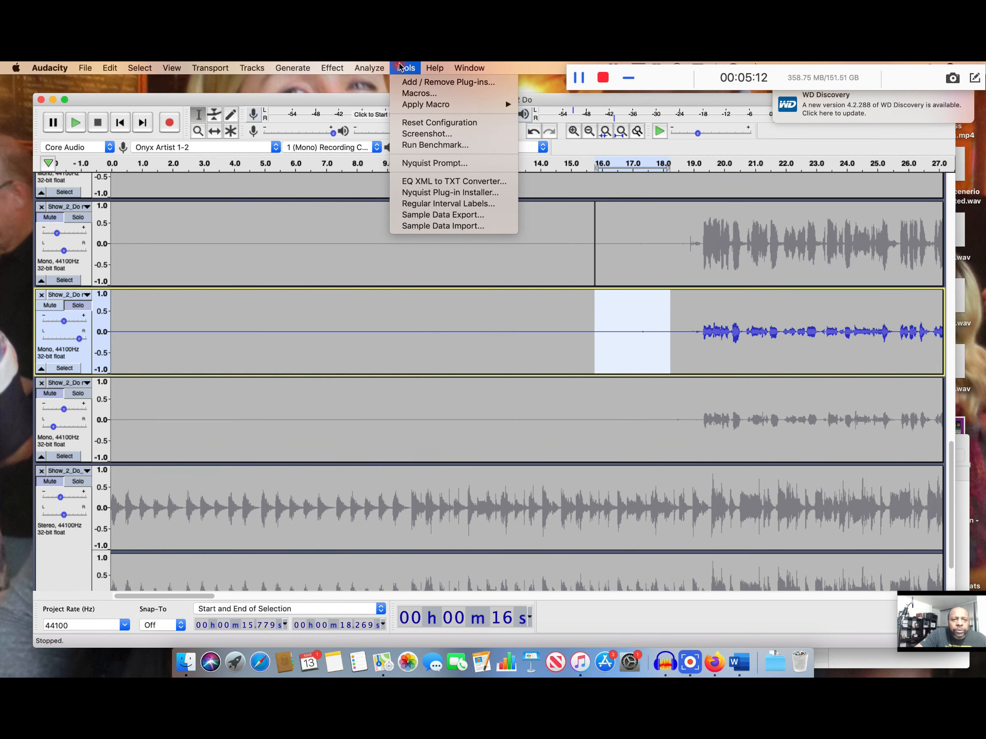
mouse_move(338, 71)
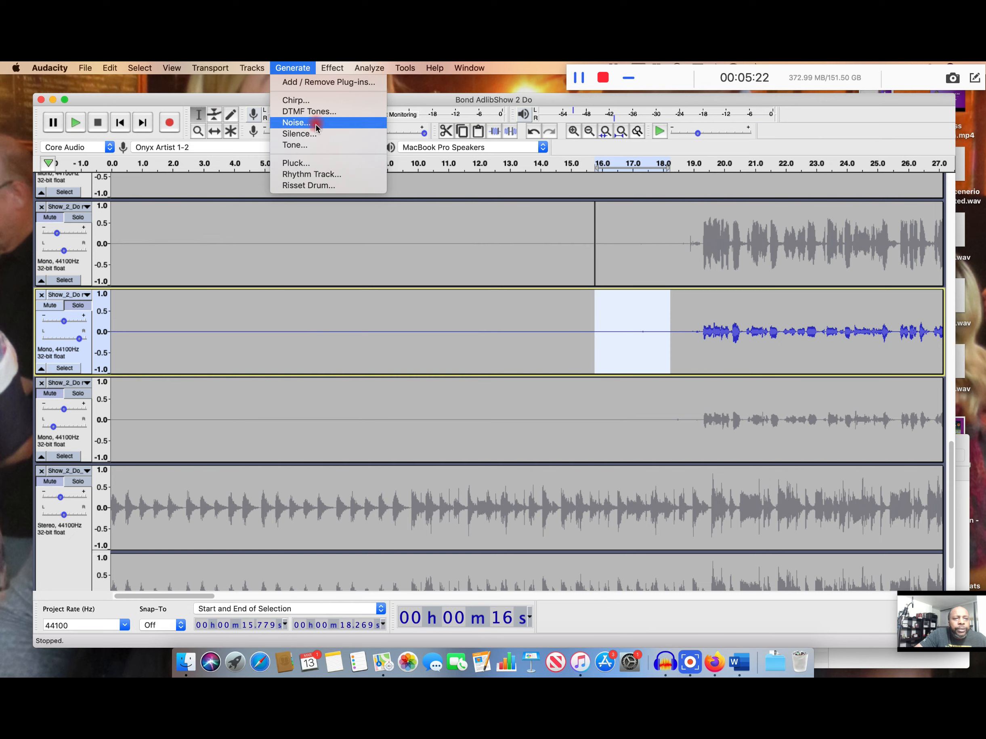
left_click(313, 134)
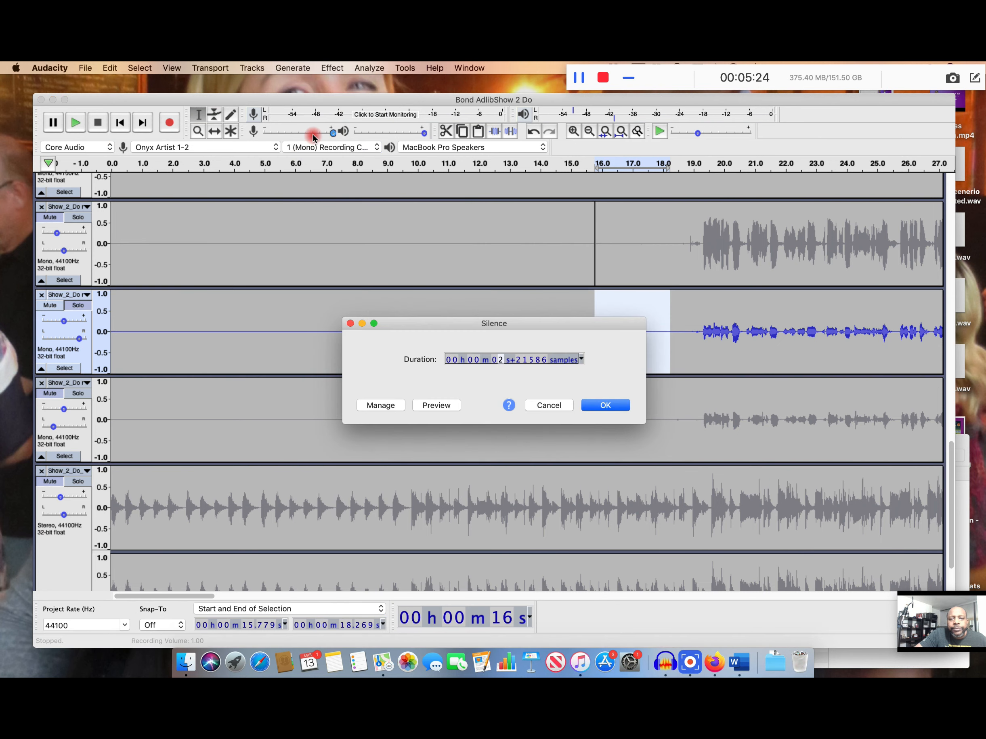
left_click(612, 405)
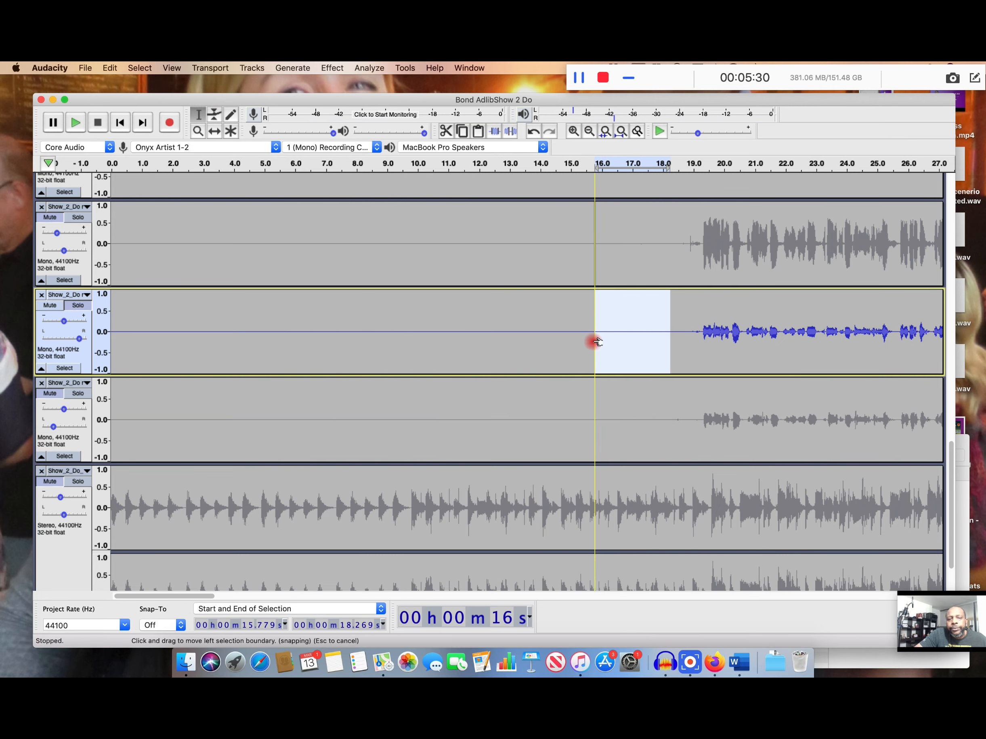
key("space")
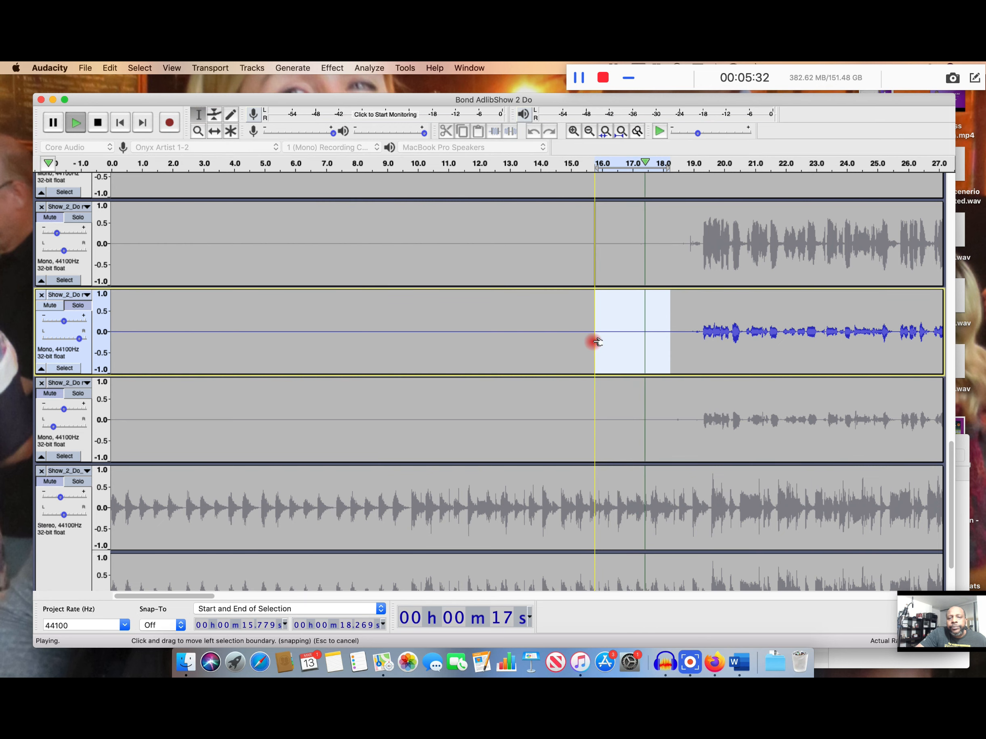
left_click(647, 308)
Select the soloed track's vocals from 18.460 s to the clip's end at 1:04.644 and play the selection.
scroll(693, 366, "right", 10)
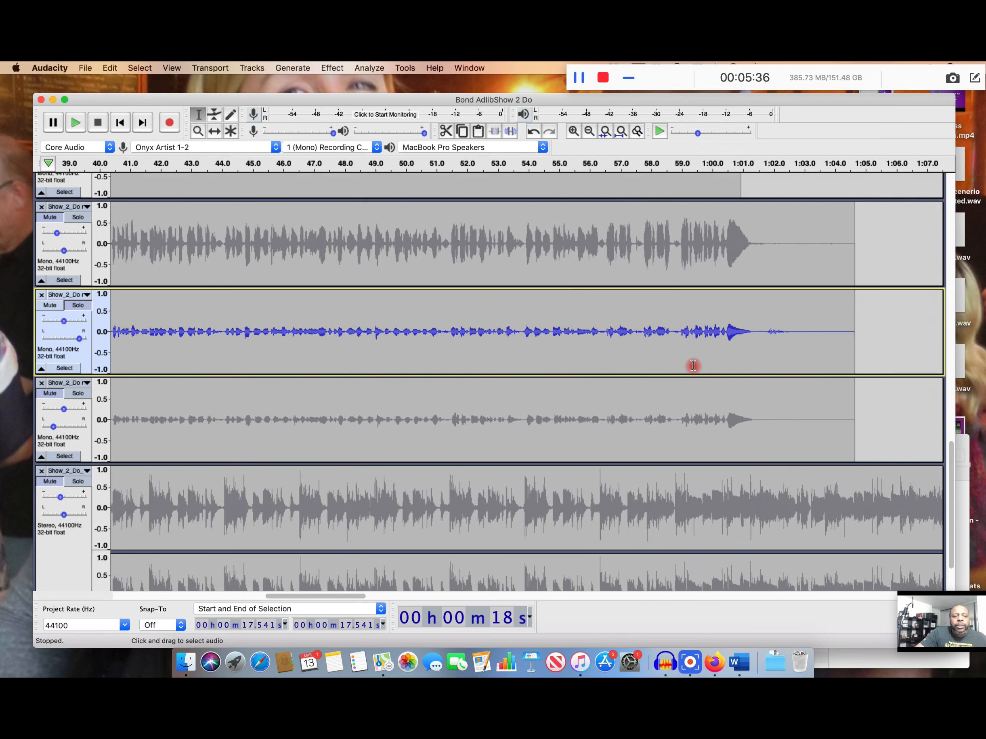
scroll(692, 365, "left", 2)
scroll(693, 366, "down", 1)
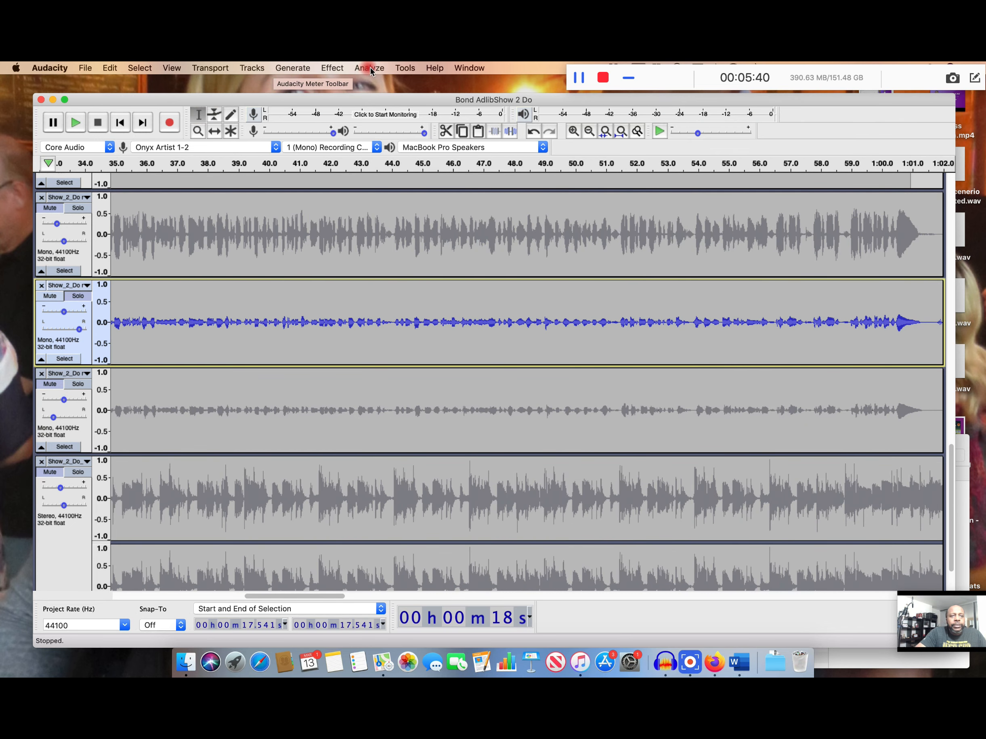
left_click(407, 68)
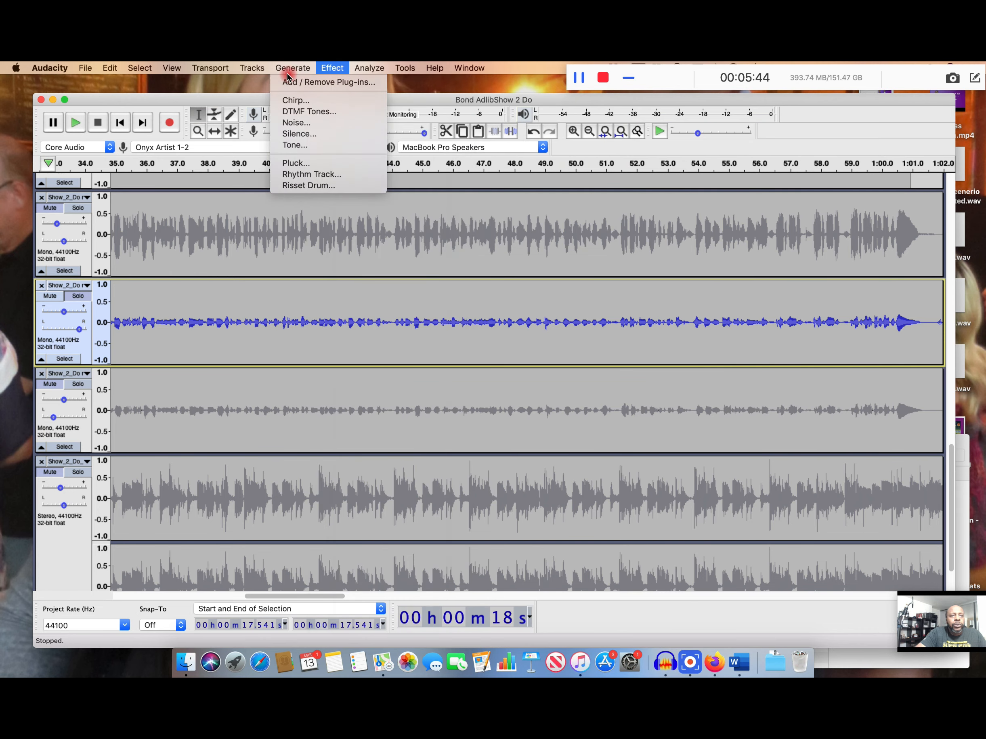
mouse_move(171, 68)
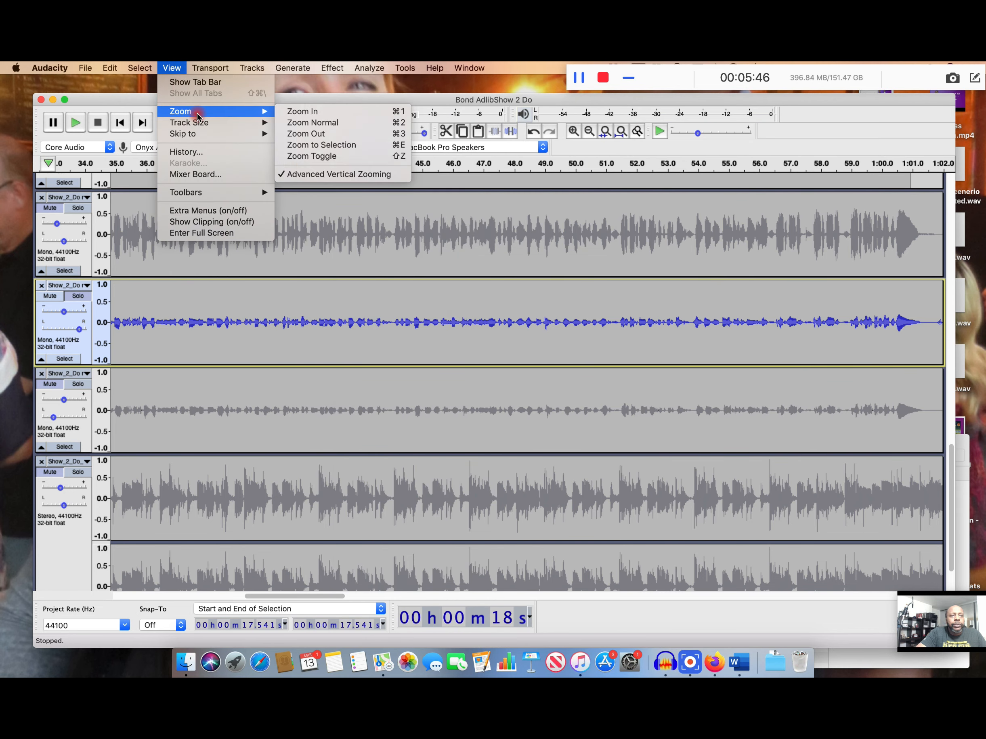
mouse_move(231, 112)
left_click(67, 181)
key("super+3")
key("super+3")
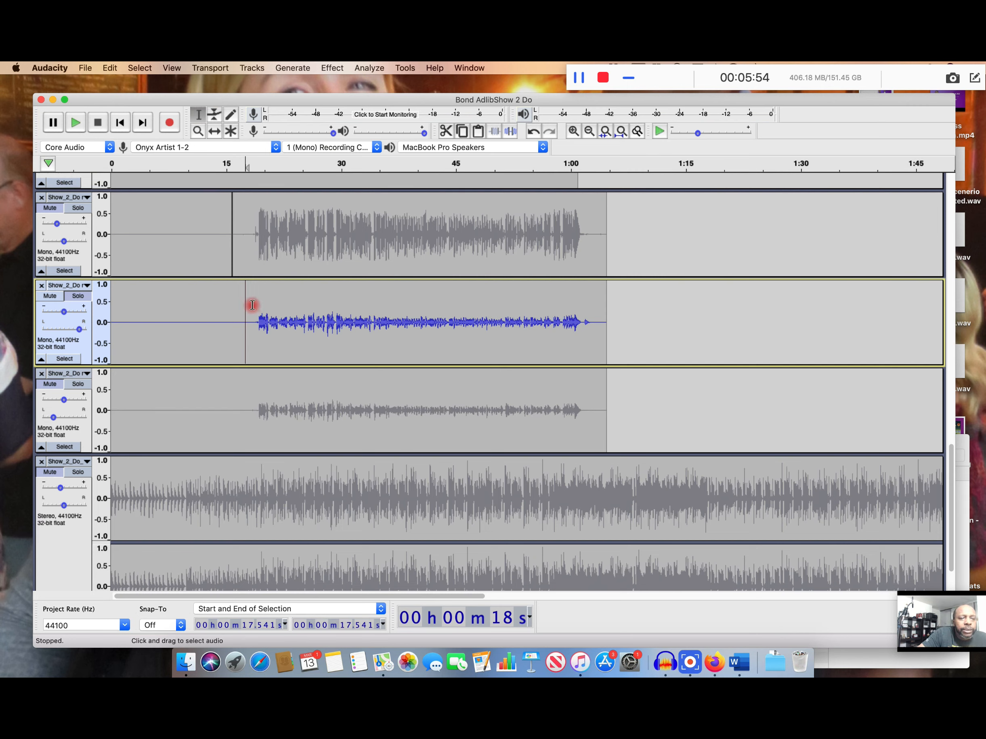
left_click_drag(253, 304, 599, 316)
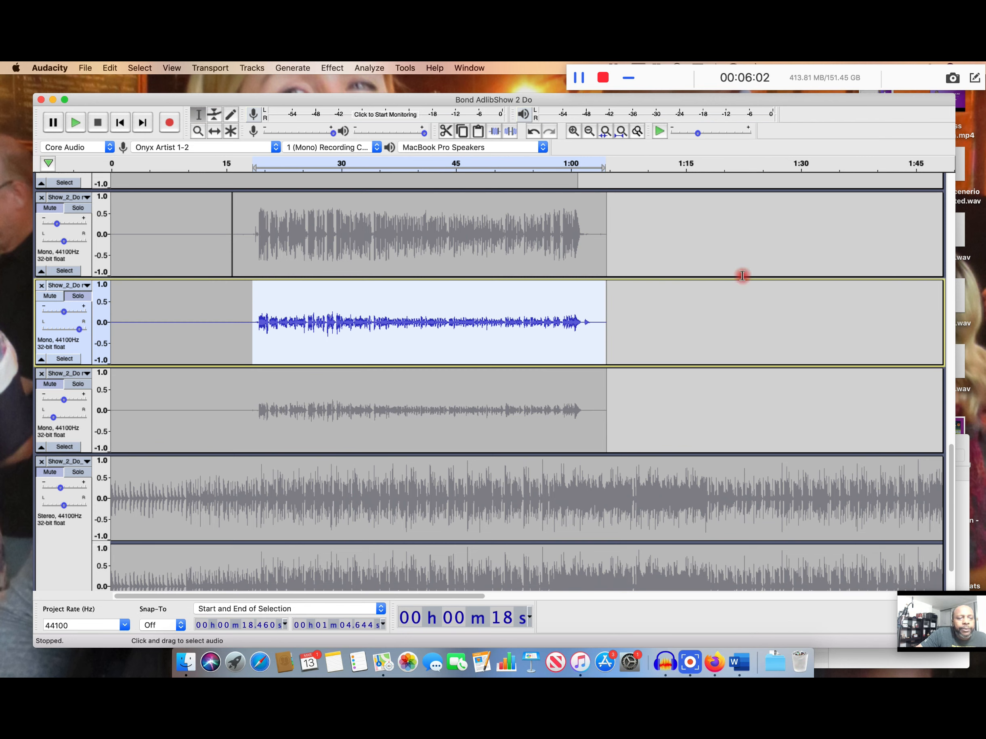
key("space")
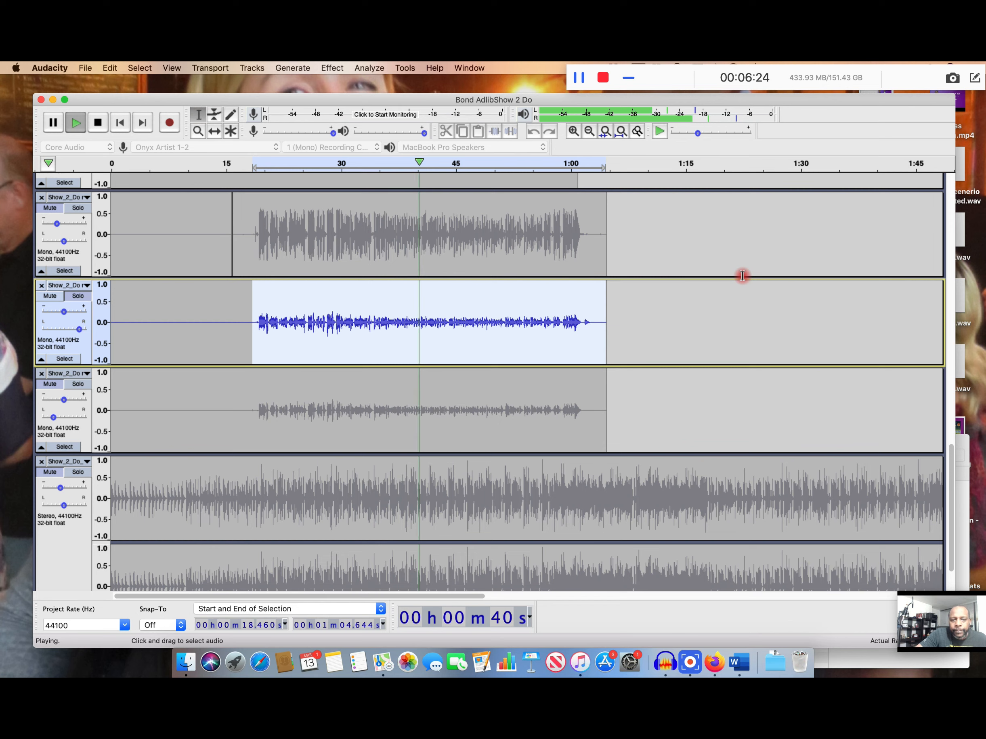
key("space")
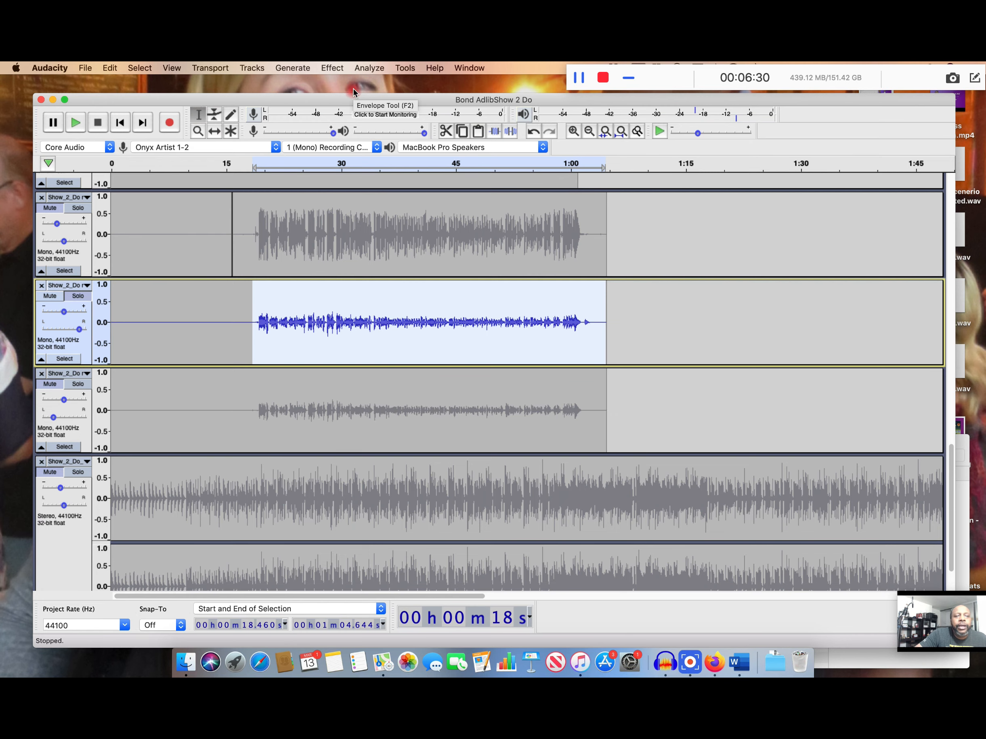
Open the Graphic EQ effect for the selected vocals and load the Dirty Redd 2 user preset.
left_click(331, 68)
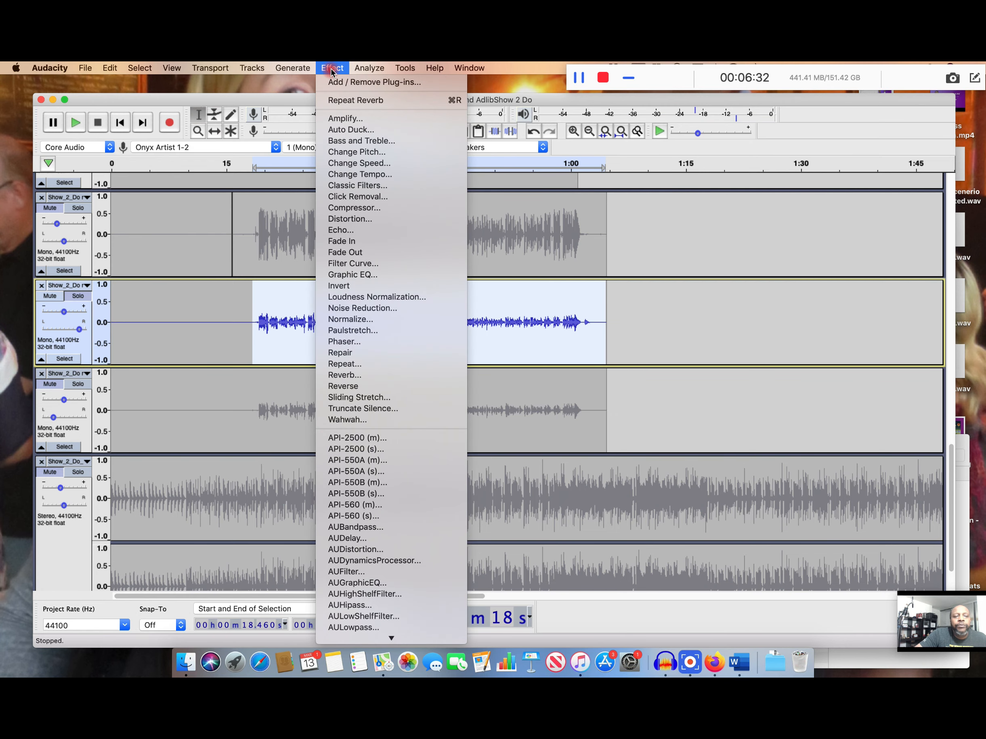
left_click(381, 279)
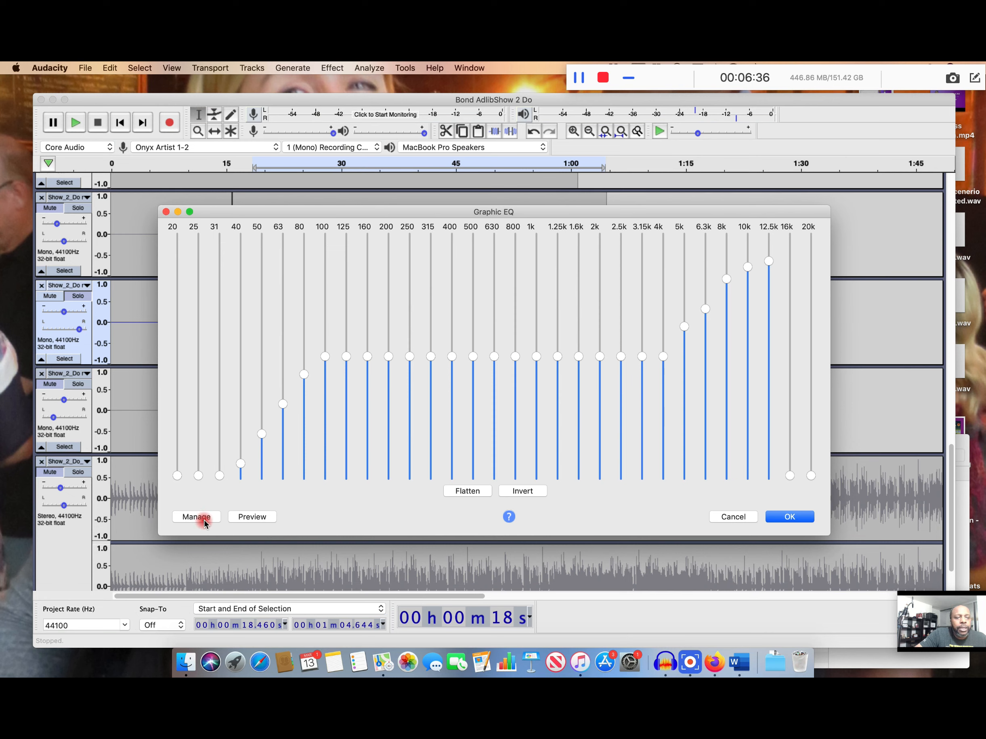
left_click(203, 518)
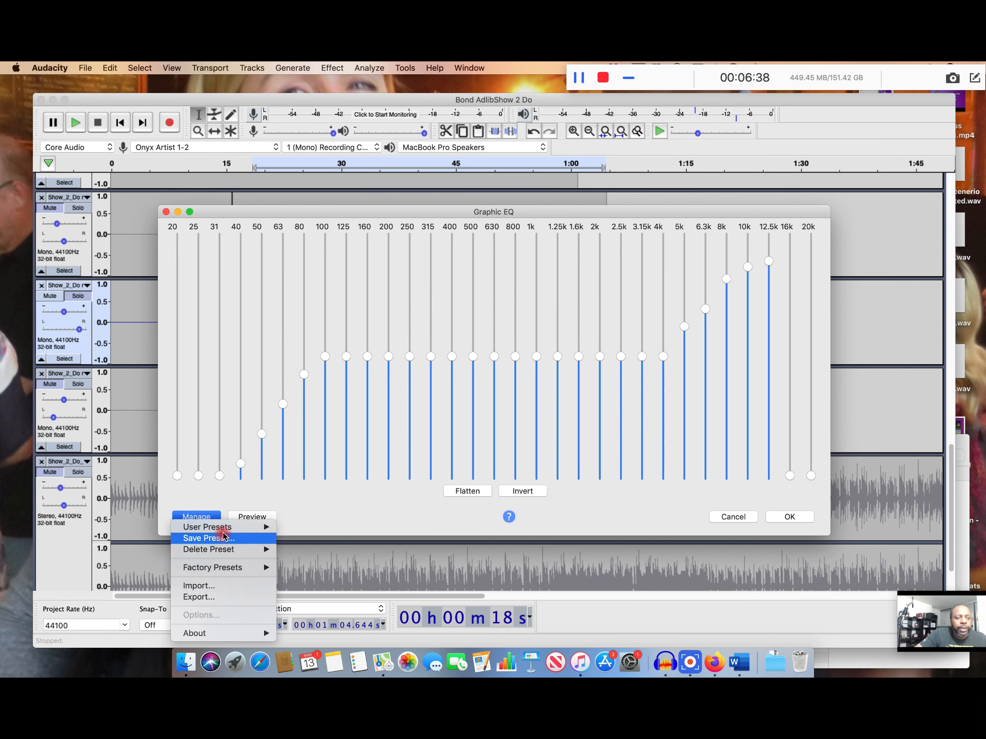
mouse_move(233, 528)
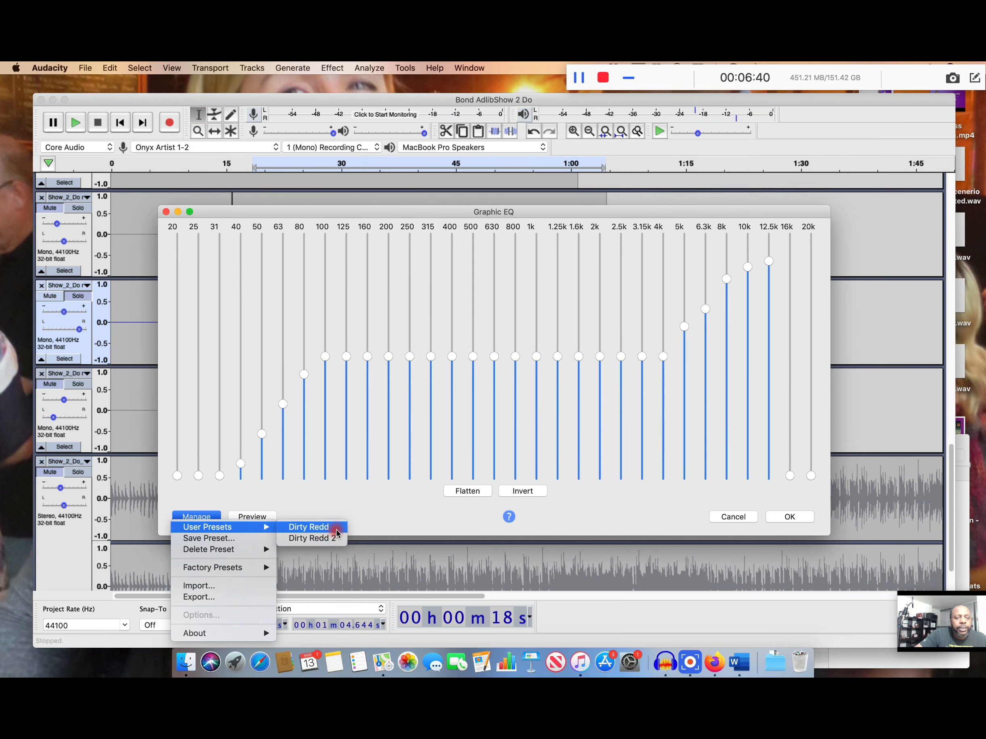
left_click(309, 538)
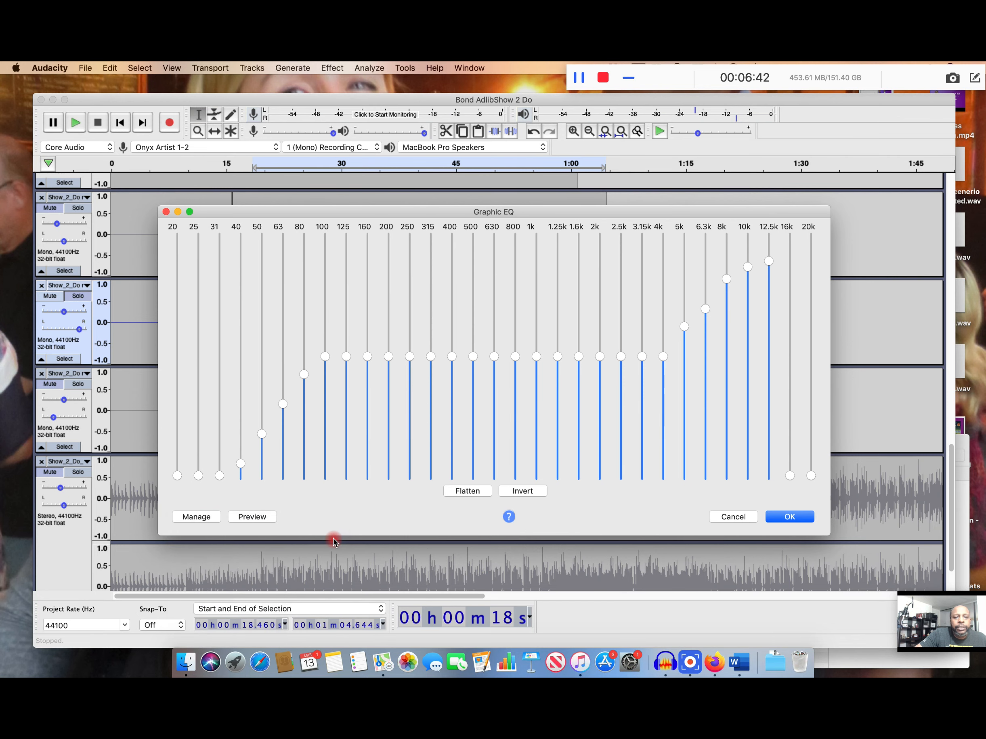
Apply the Graphic EQ preset to the selected vocals and compress them with a -12 dB threshold, -40 dB noise floor and 2:1 ratio.
left_click(792, 517)
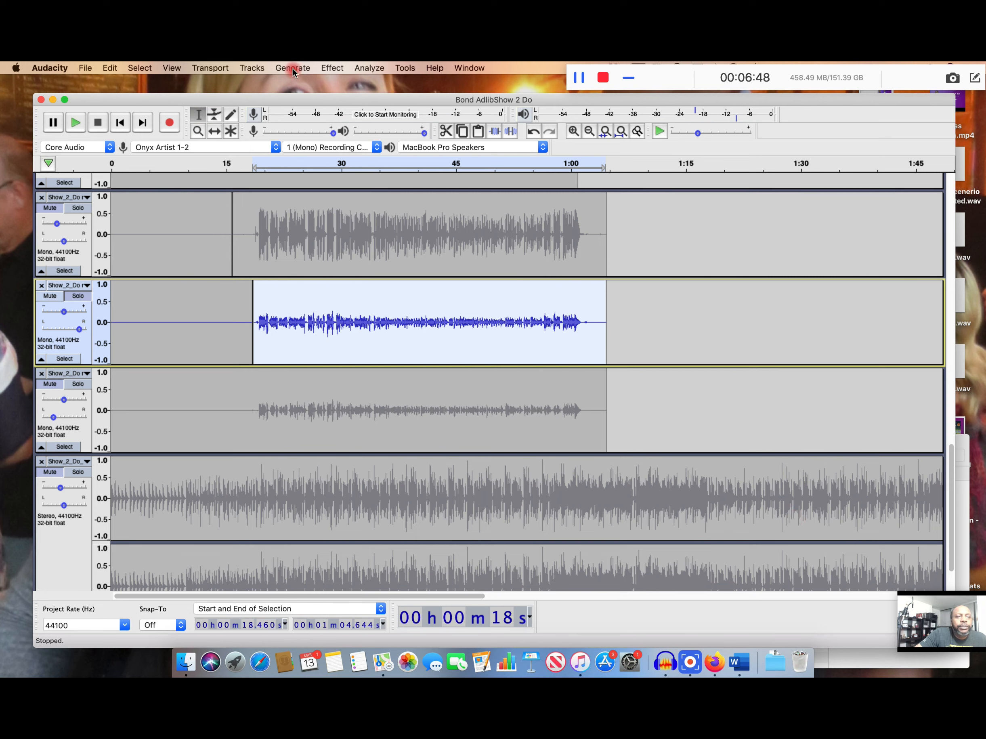
left_click(332, 67)
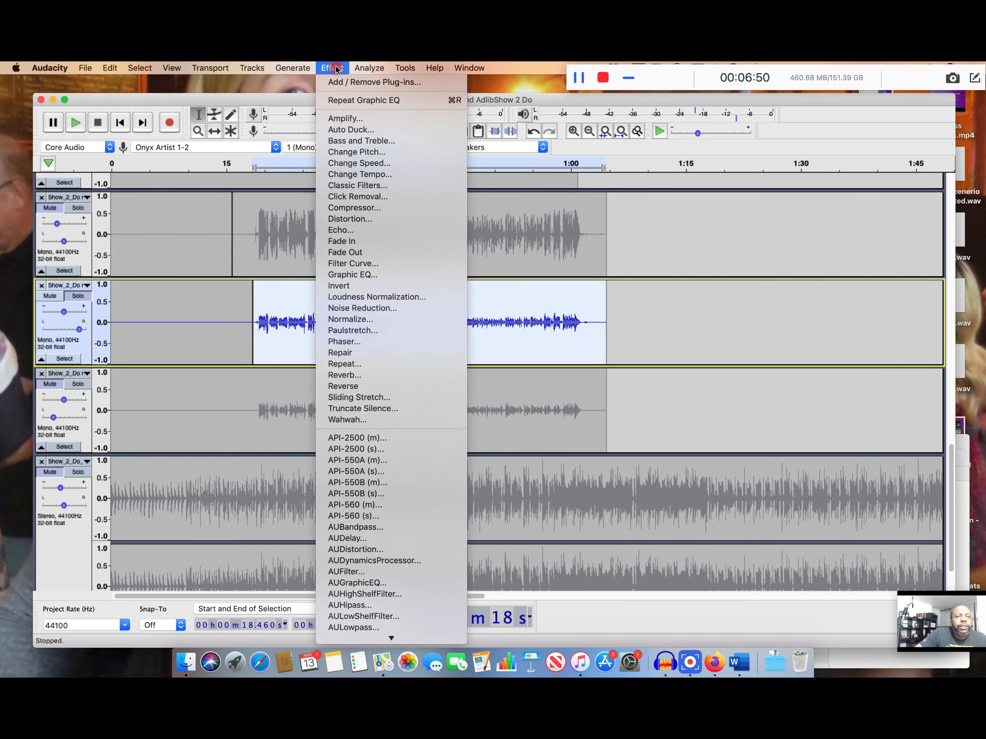
left_click(393, 209)
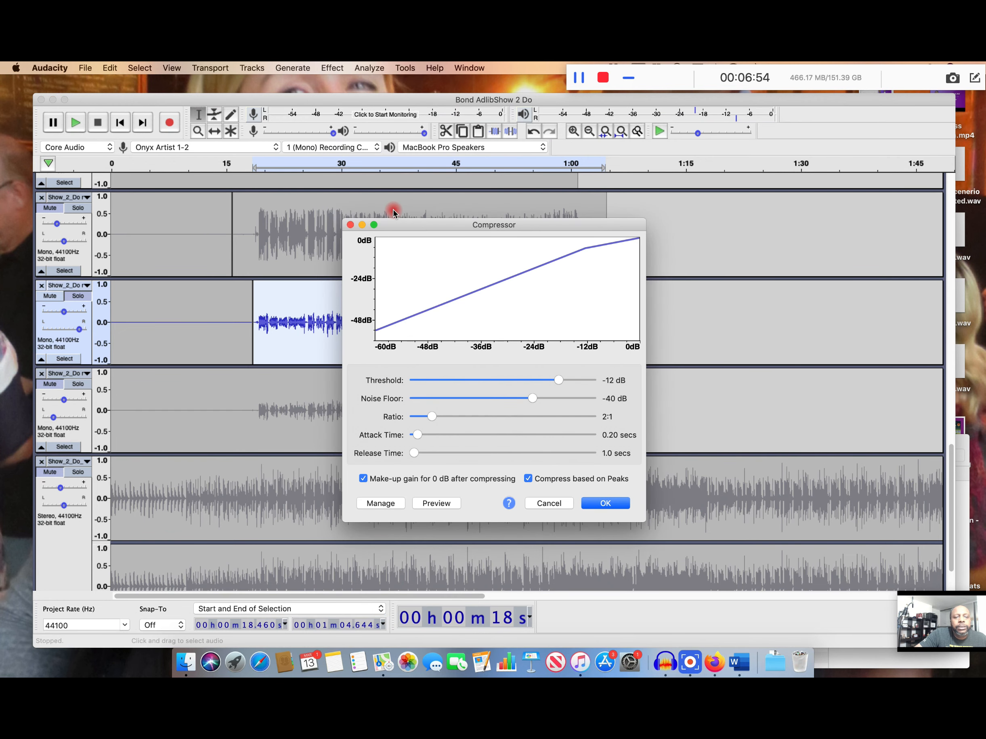
left_click(380, 503)
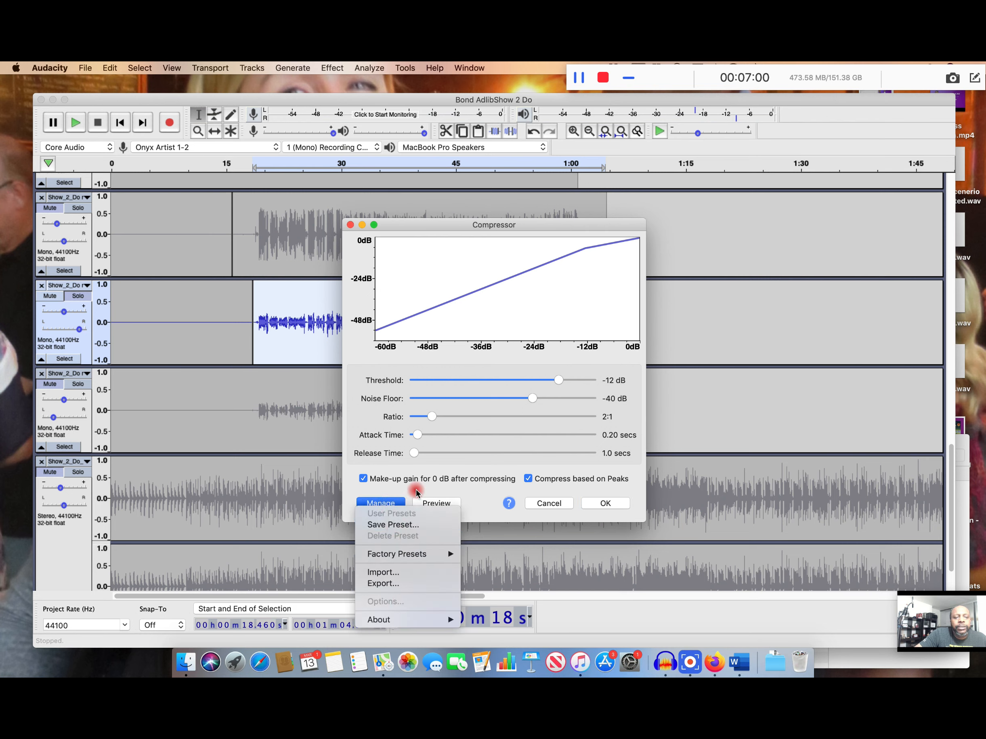
left_click(610, 503)
left_click(609, 504)
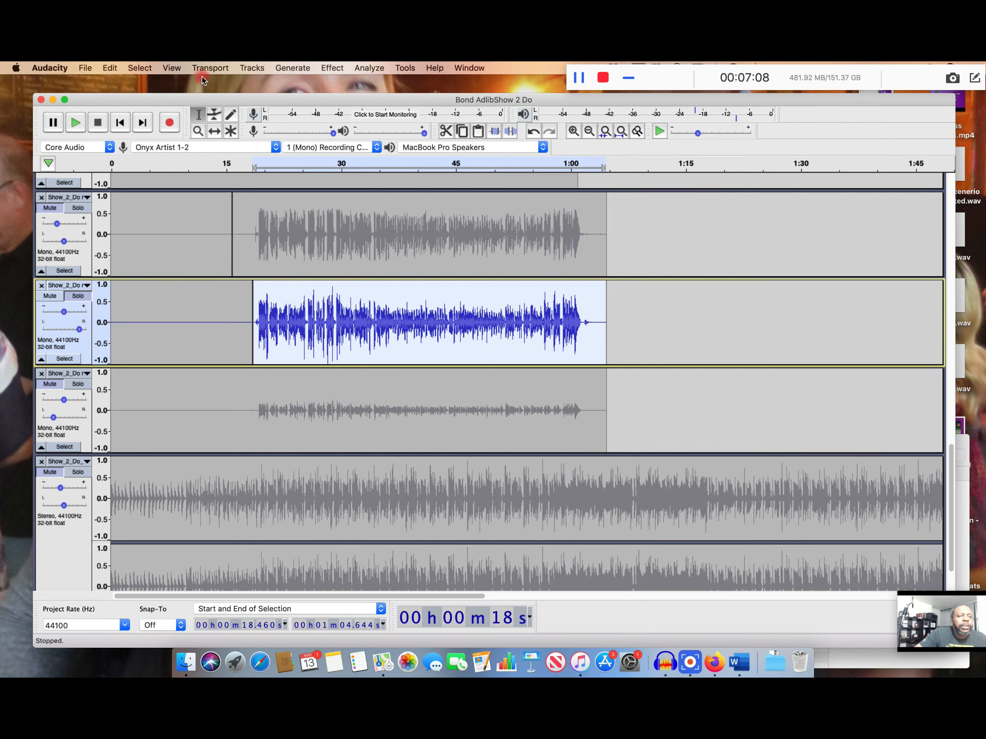
left_click(331, 68)
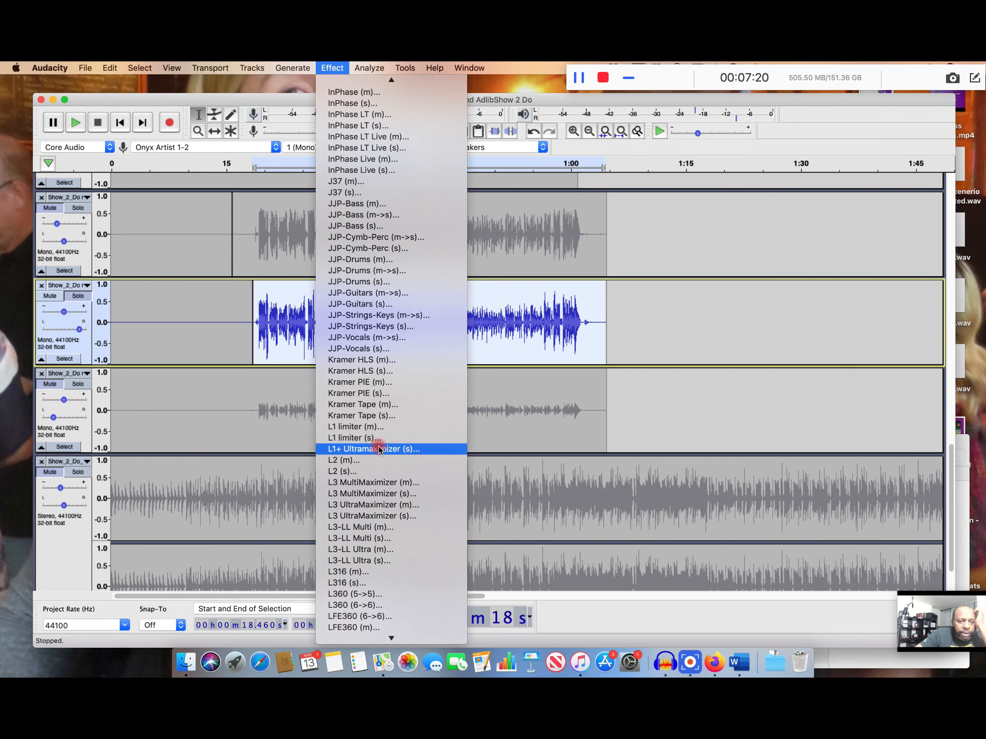
left_click(381, 438)
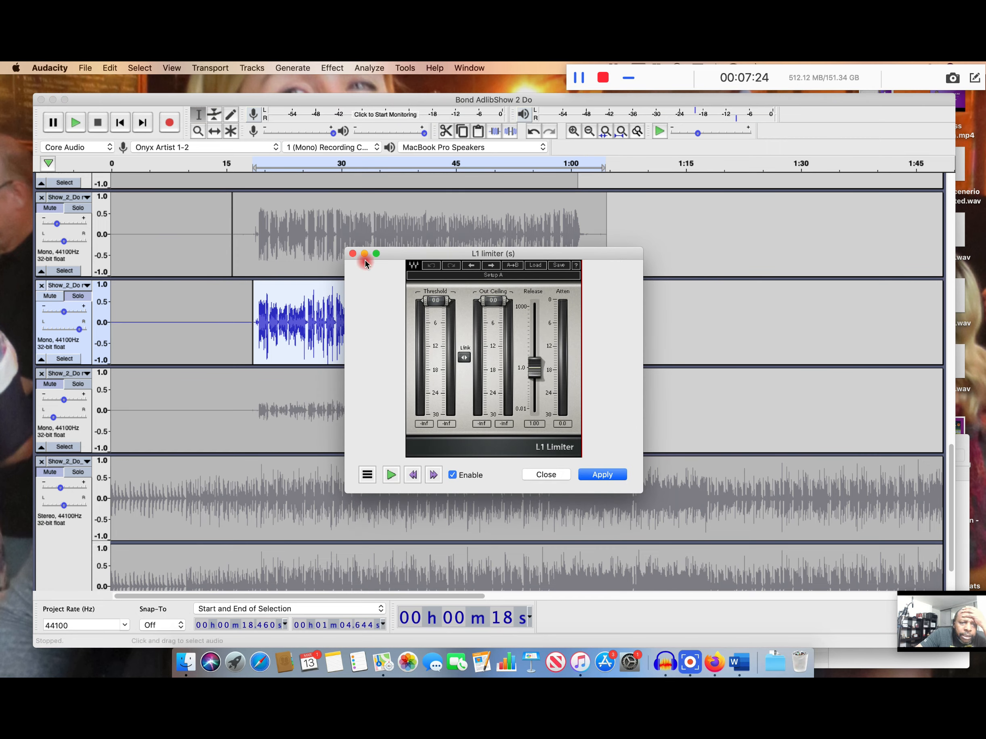
left_click(355, 254)
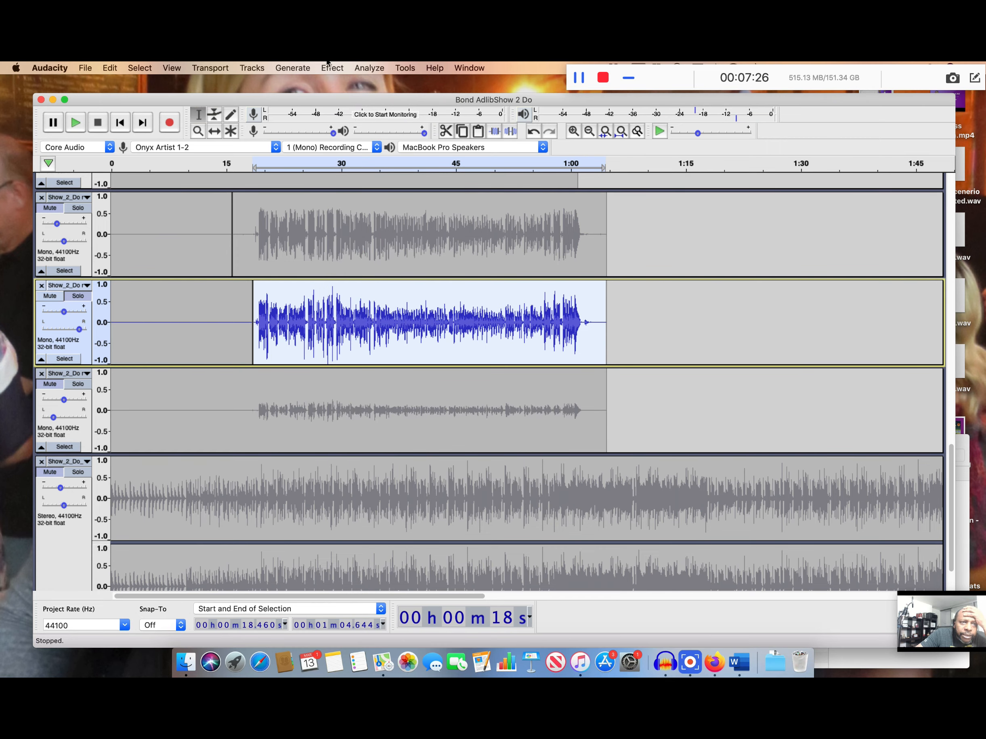
Apply the Limiter to the selected vocals with Soft Limit, limiting to -4 dB, 10 ms hold and no make-up gain.
left_click(298, 71)
left_click(332, 71)
left_click(332, 71)
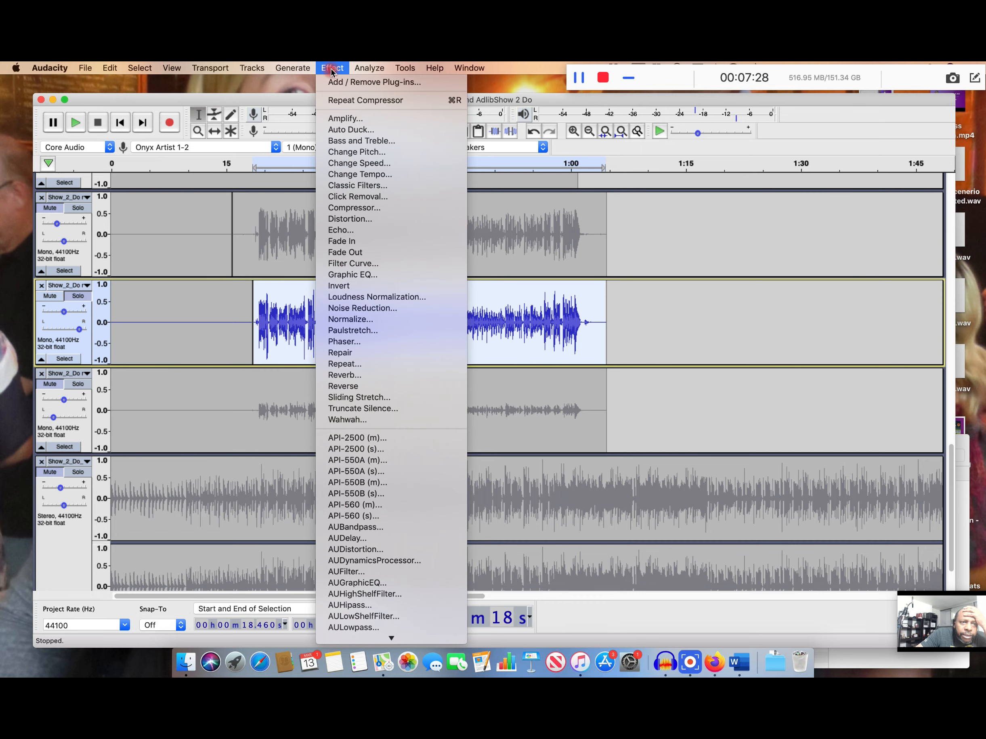
mouse_move(378, 675)
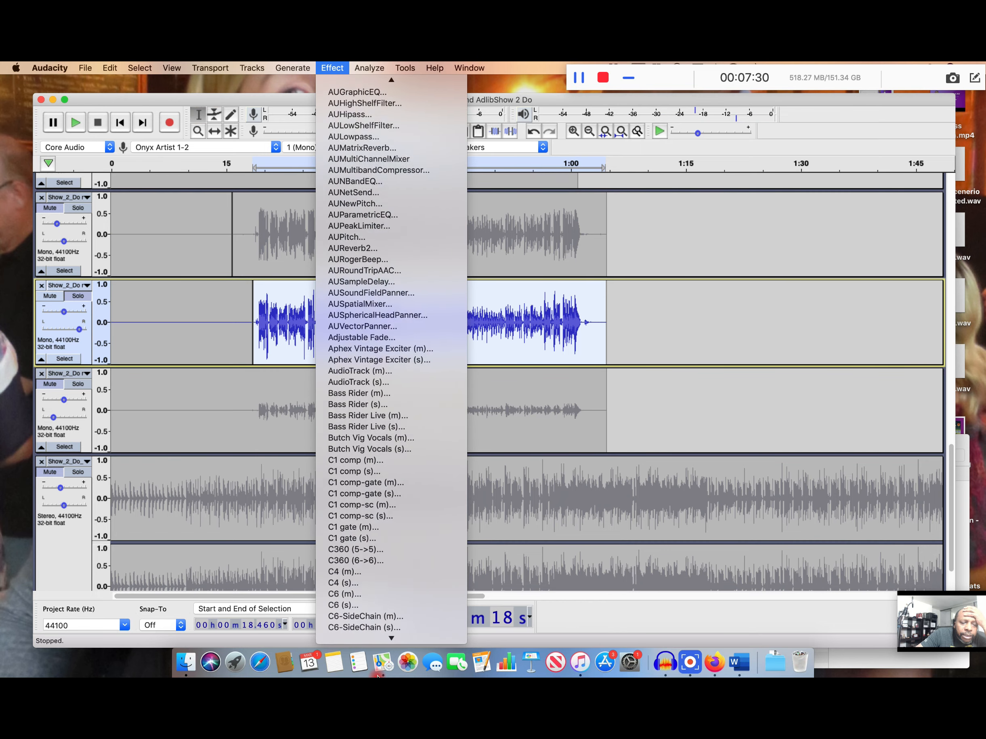
scroll(393, 498, "down", 6)
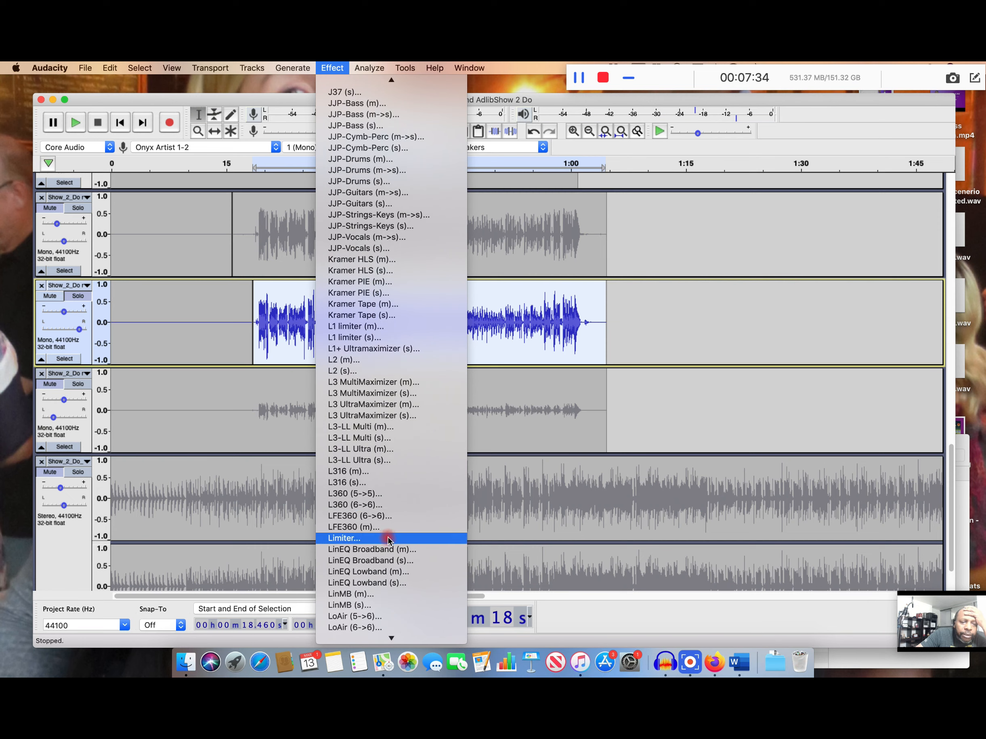
left_click(389, 537)
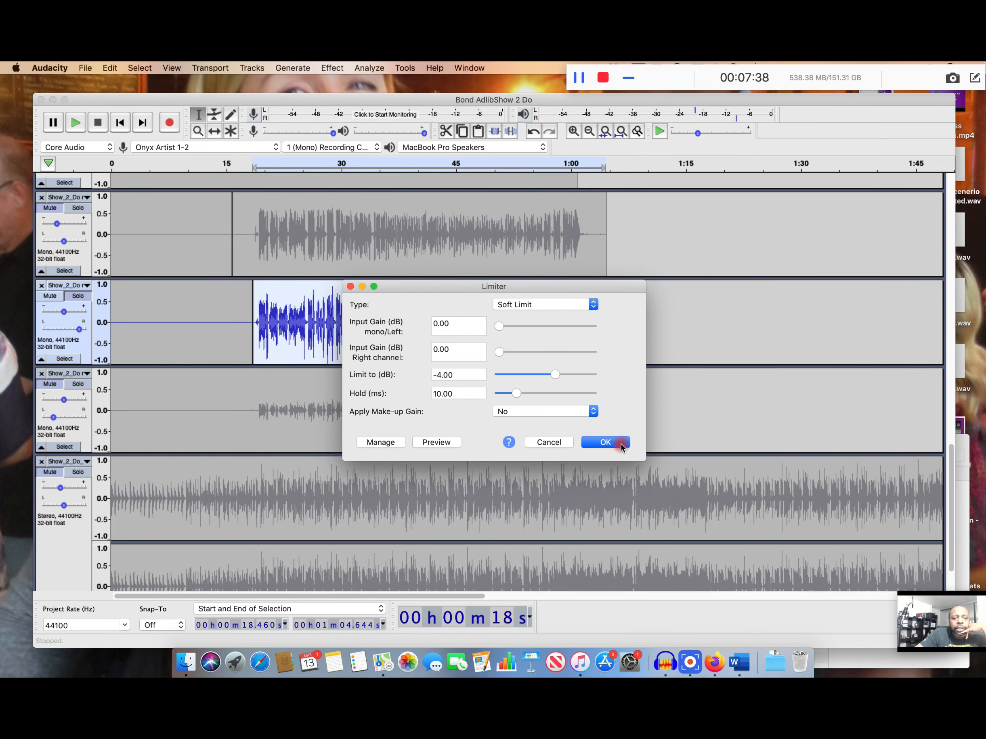
left_click(605, 441)
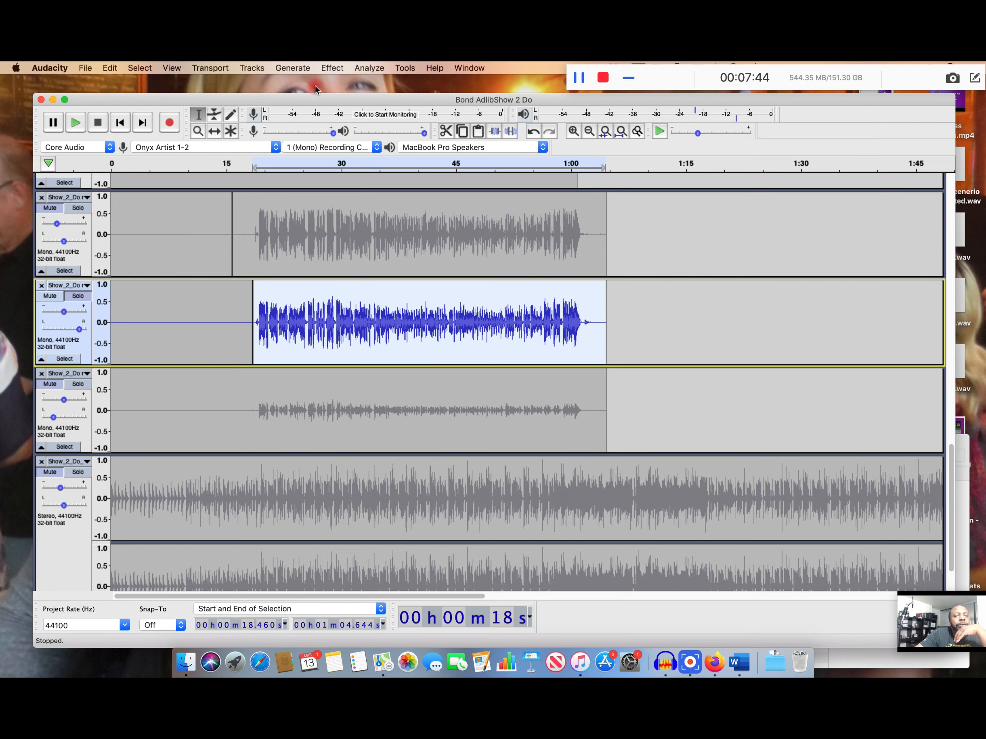
Add Reverb to the selected vocals using the Vocal I factory preset.
left_click(332, 68)
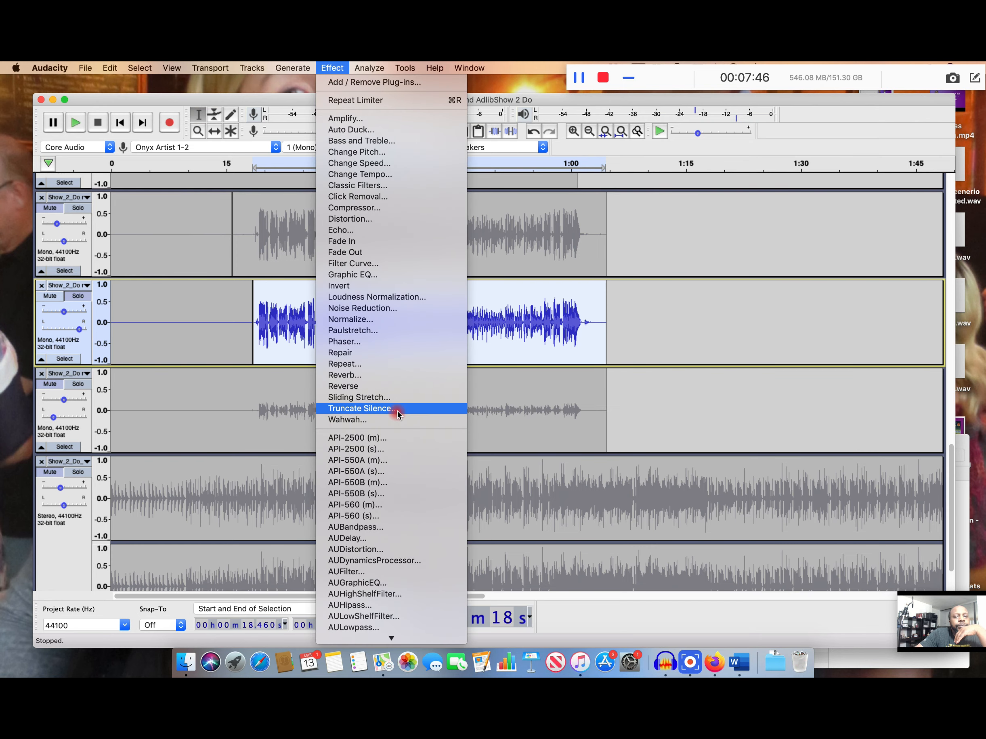
left_click(387, 374)
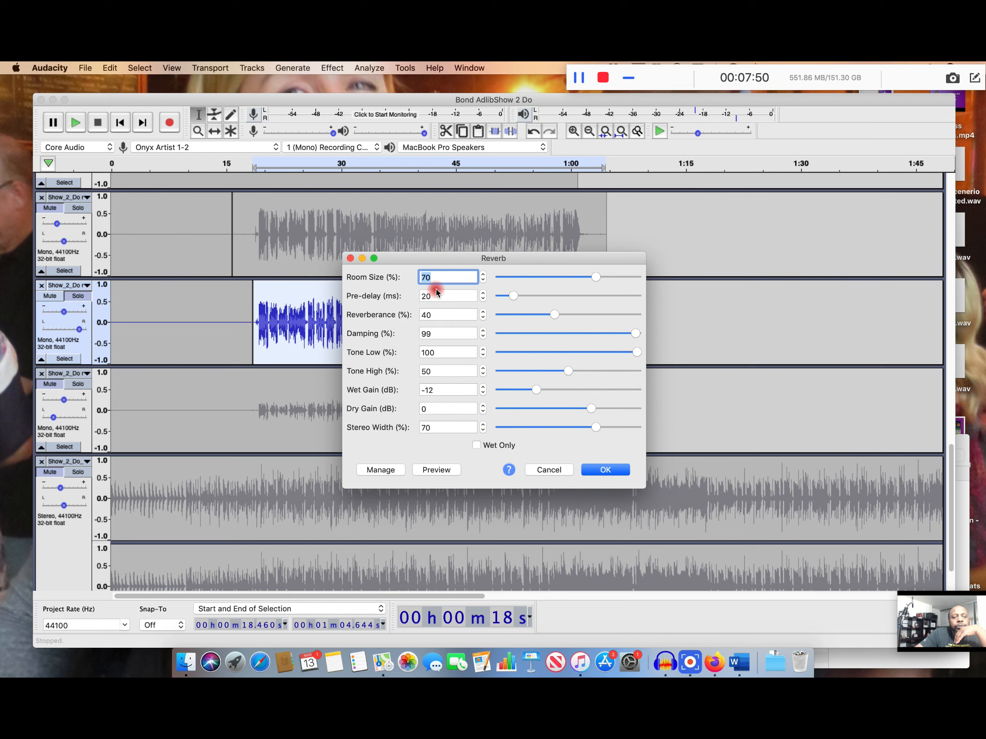
left_click(390, 471)
mouse_move(413, 520)
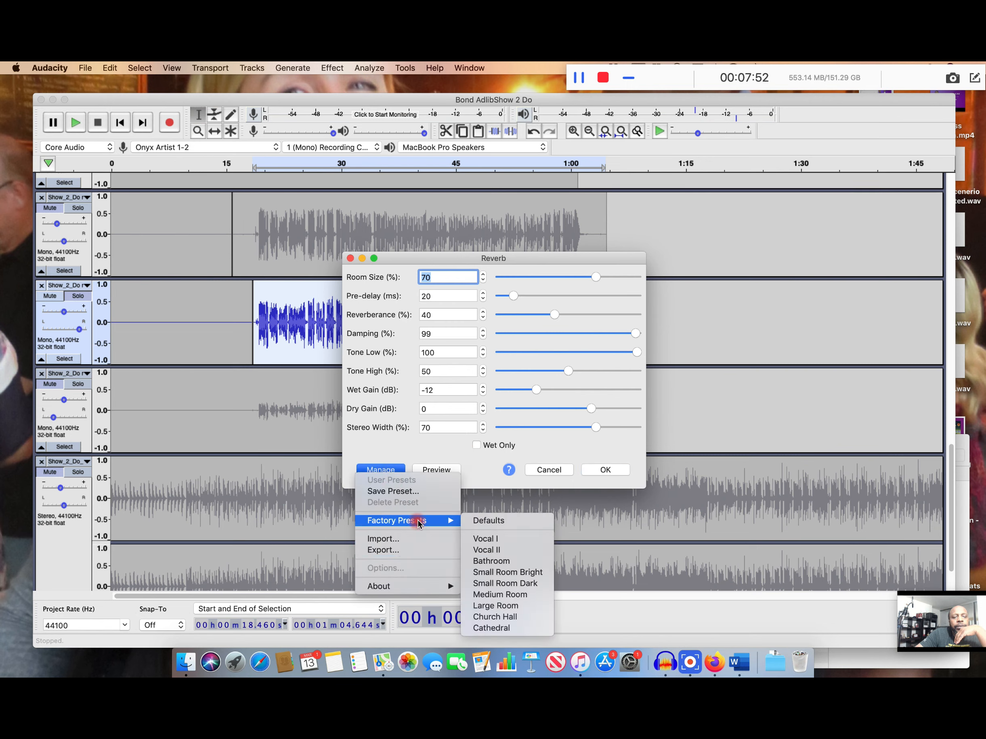
left_click(508, 536)
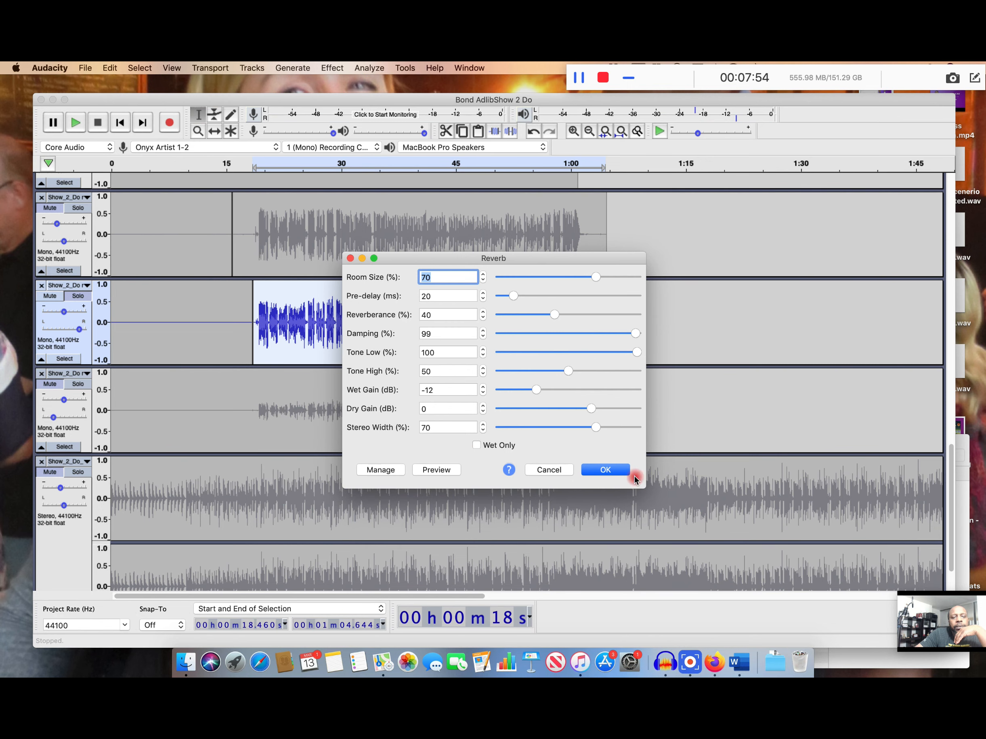
left_click(625, 471)
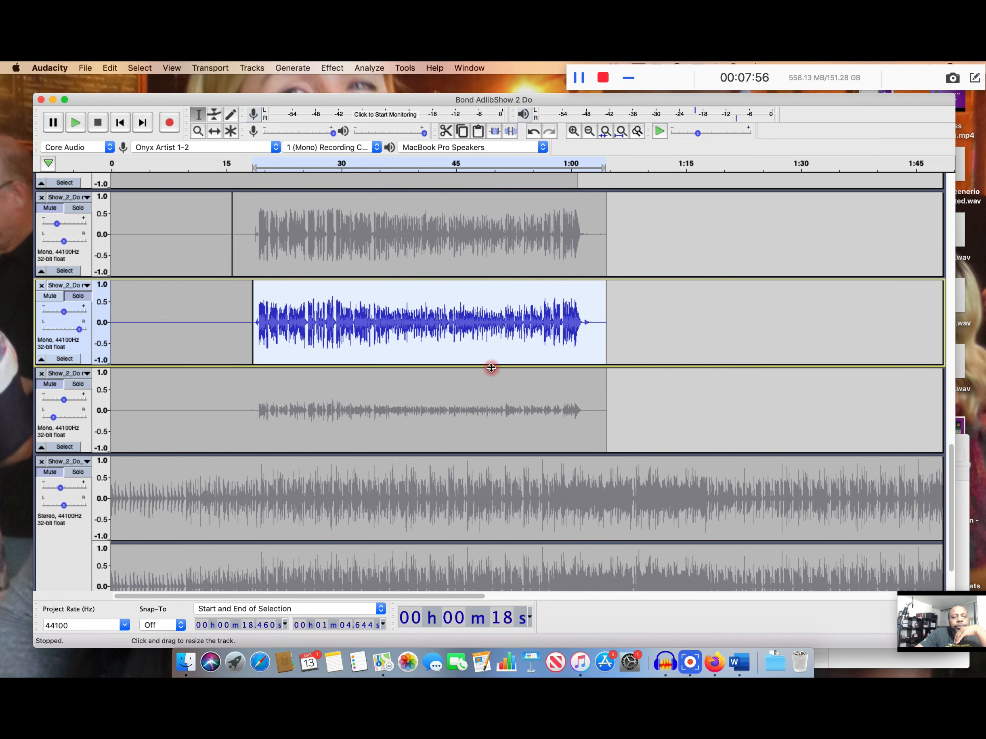
Select the verse on the mono vocal track below from 15.779 s to 1:06.641, solo that track and play the selection.
left_click(386, 394)
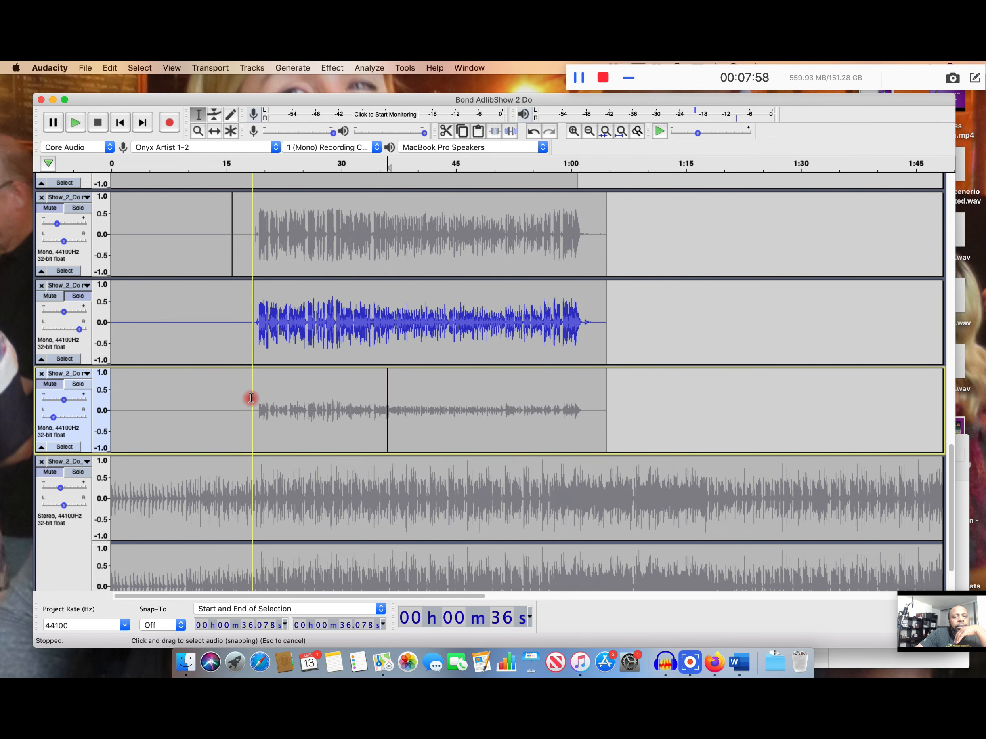
left_click_drag(232, 395, 621, 410)
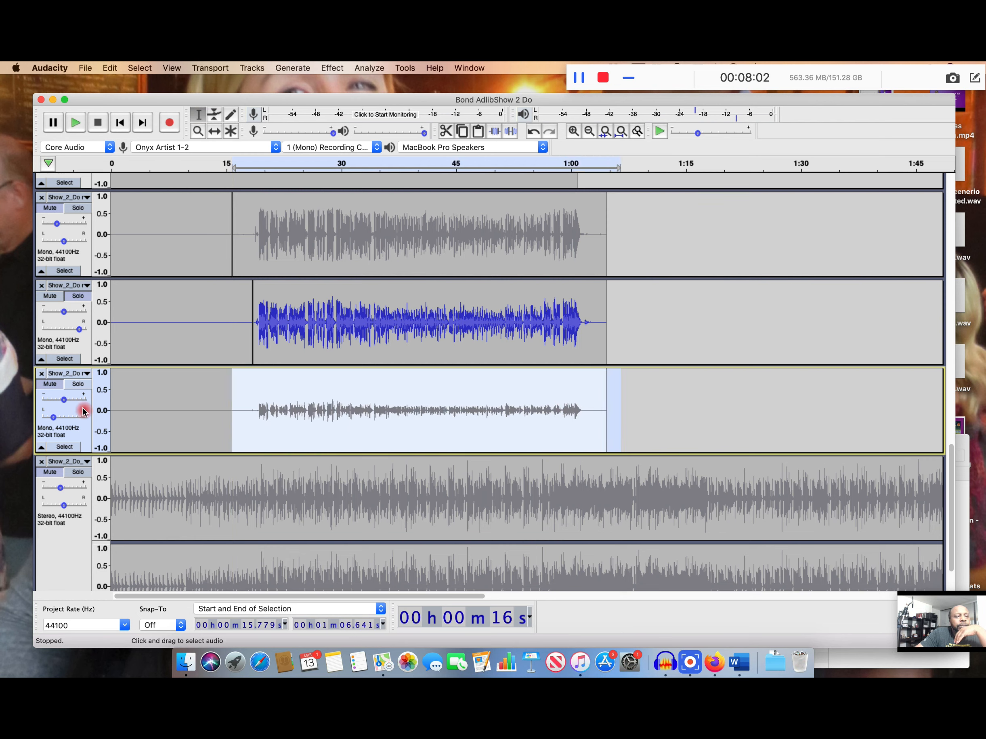
left_click(78, 385)
key("space")
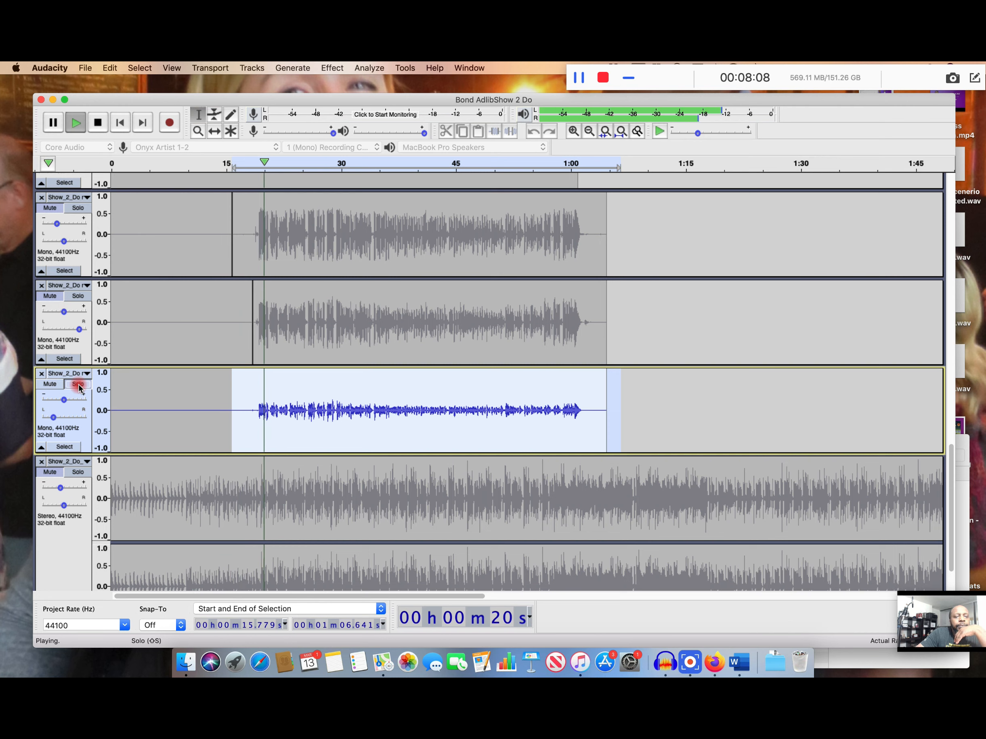
key("space")
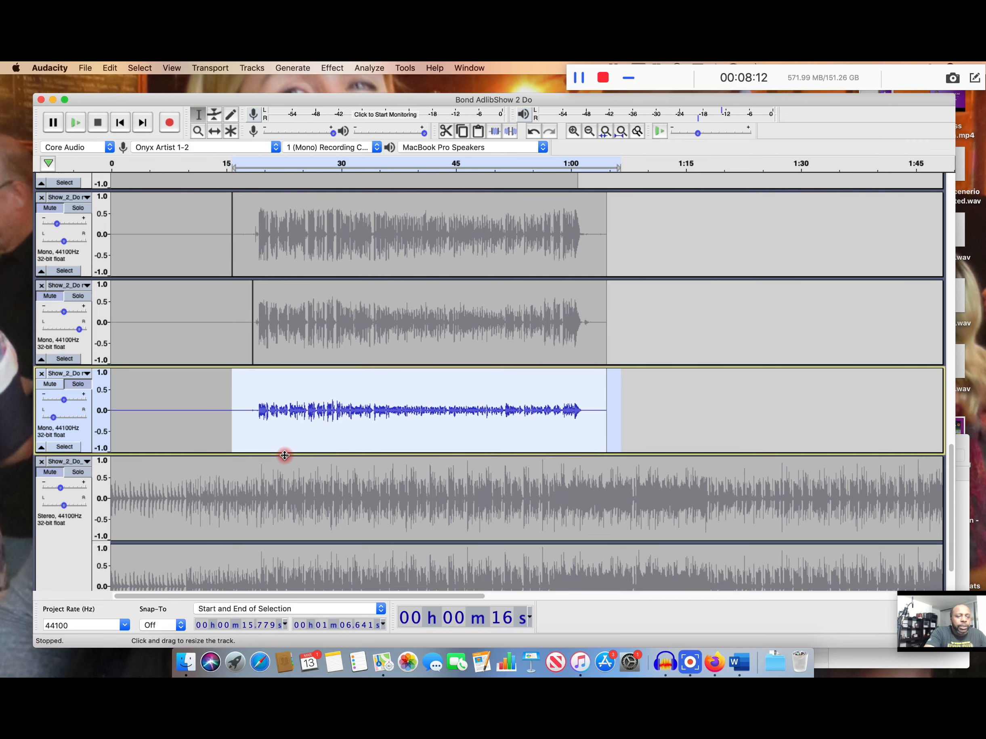
Select the soloed track's lead-in just before its vocals, from 18.341 s to 19.241 s, and play the selection.
key("super+1")
key("super+1")
key("super+1")
key("super+1")
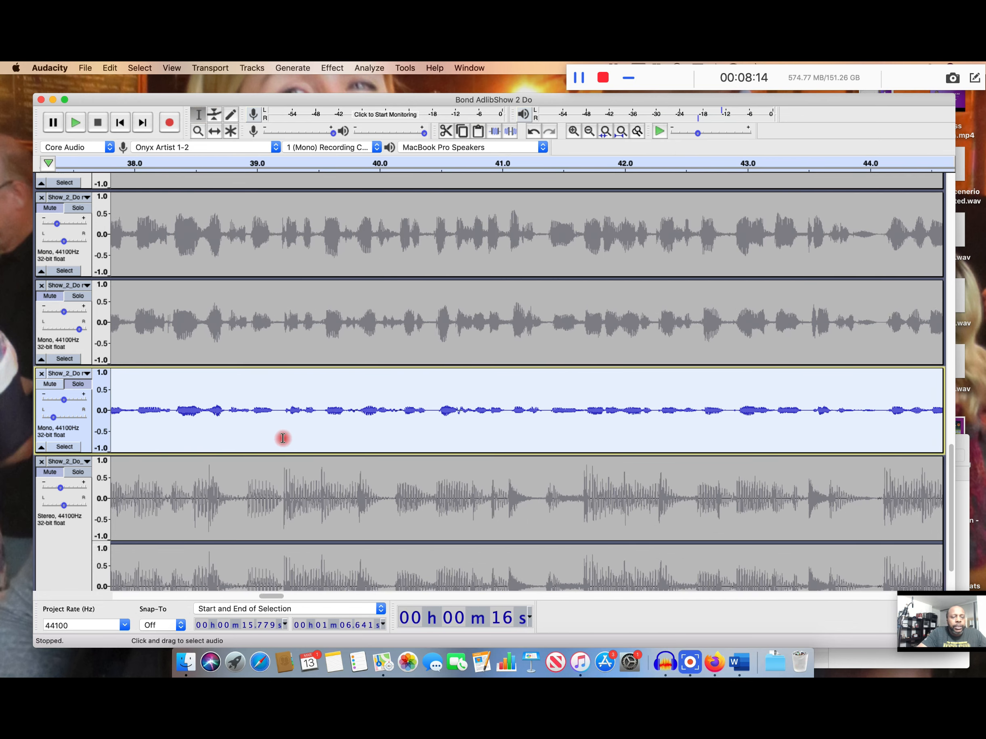
scroll(283, 437, "left", 15)
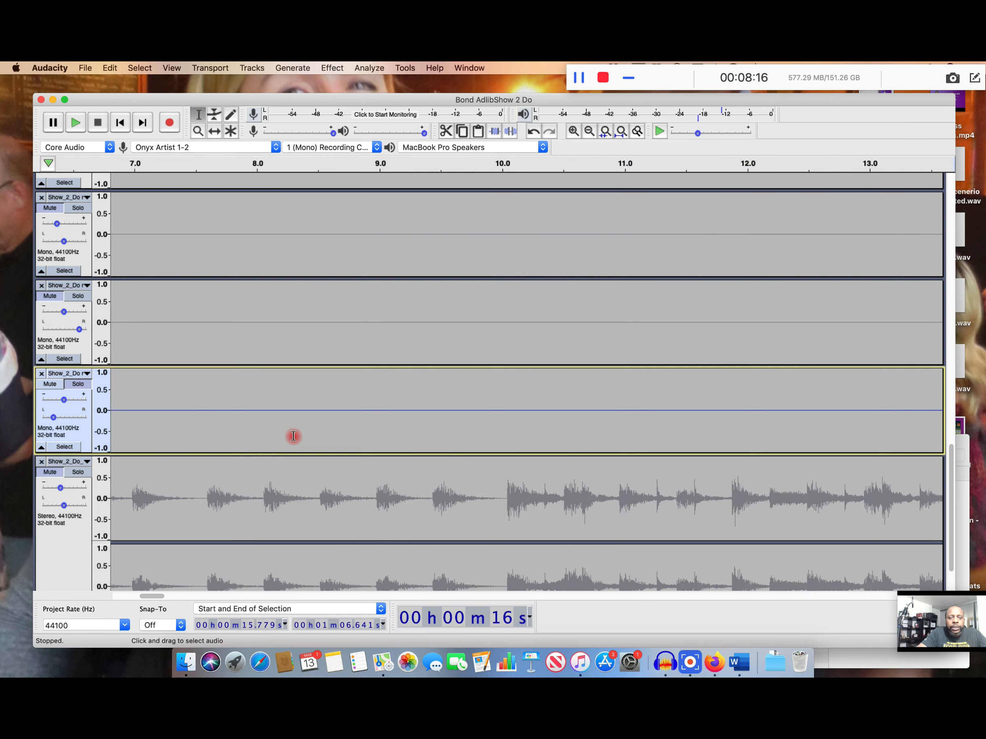
scroll(293, 436, "right", 15)
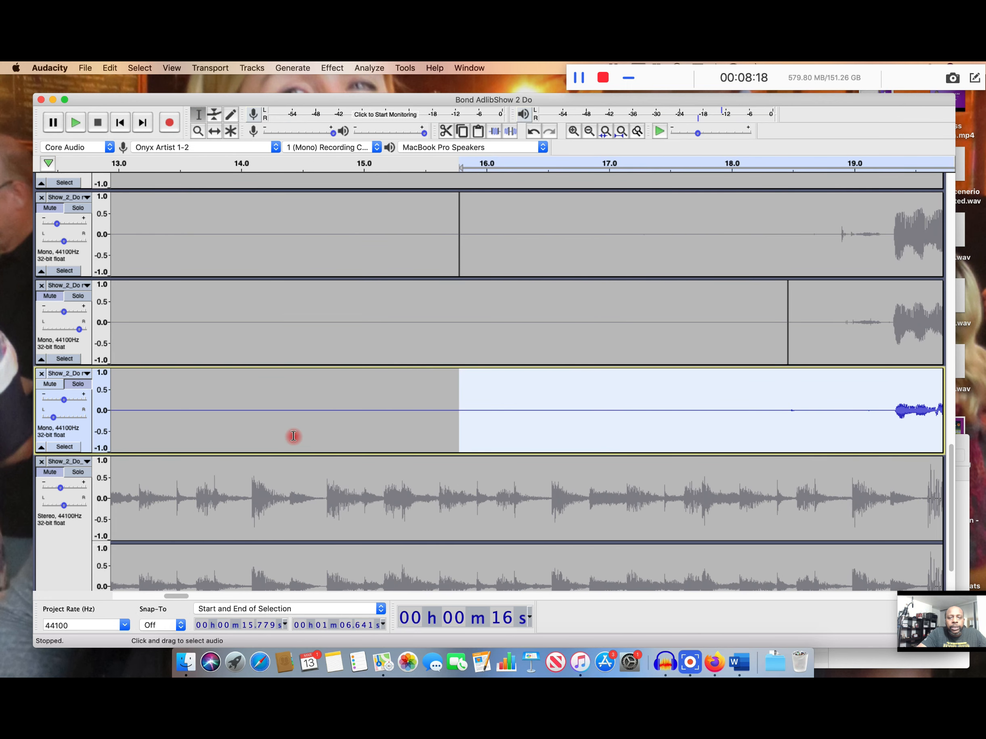
scroll(294, 435, "right", 8)
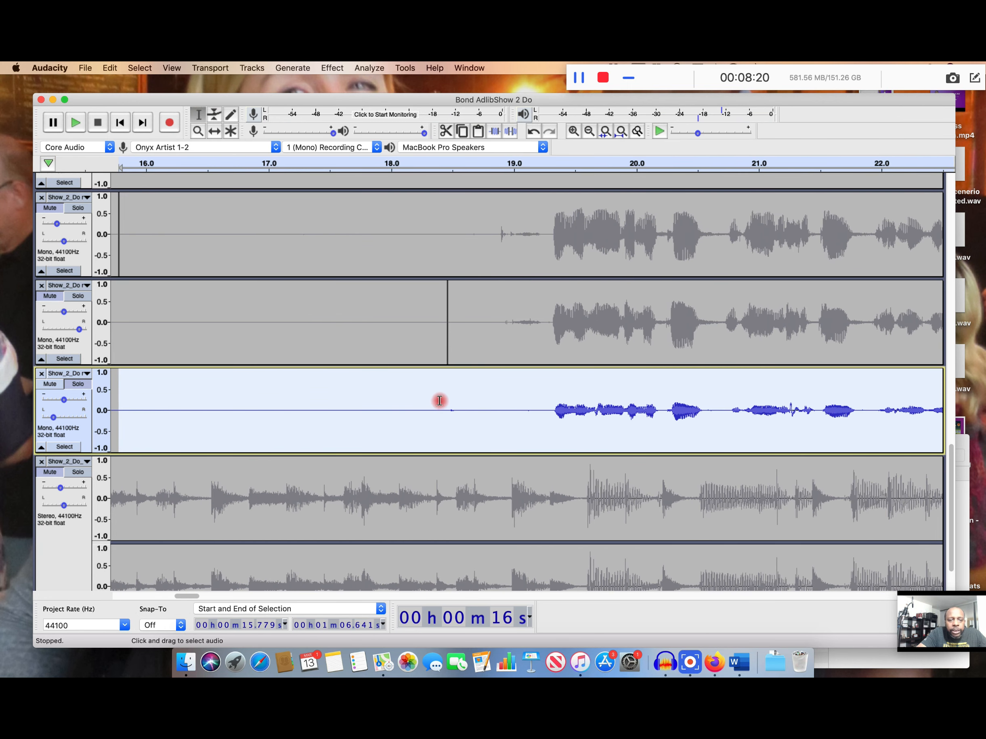
left_click(432, 400)
left_click_drag(503, 401, 542, 402)
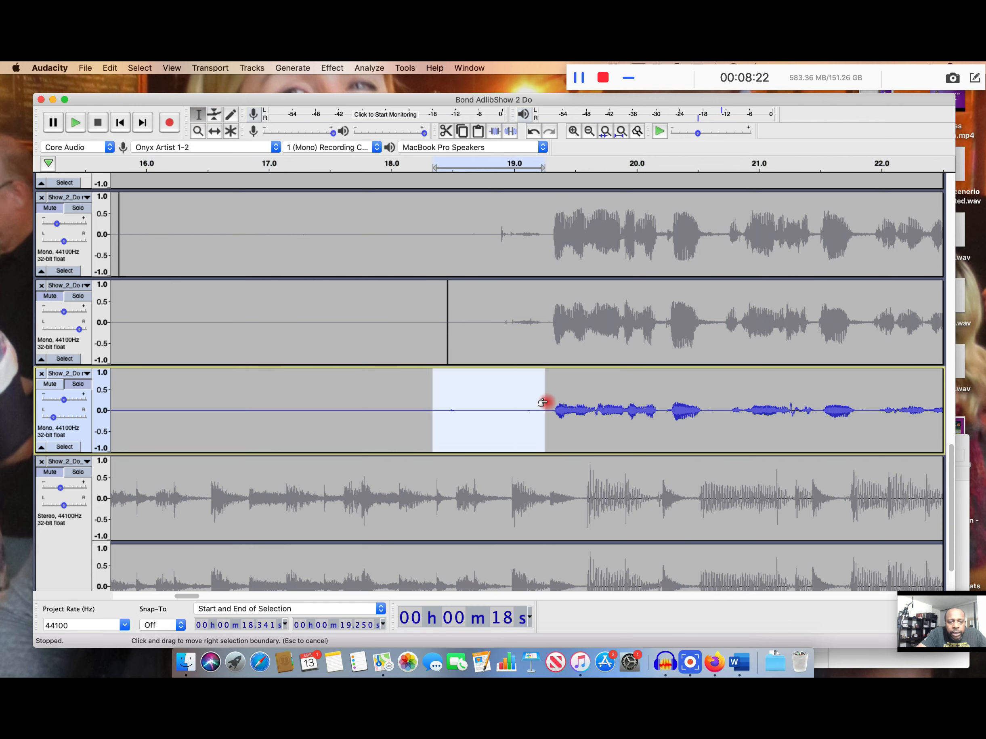
key("space")
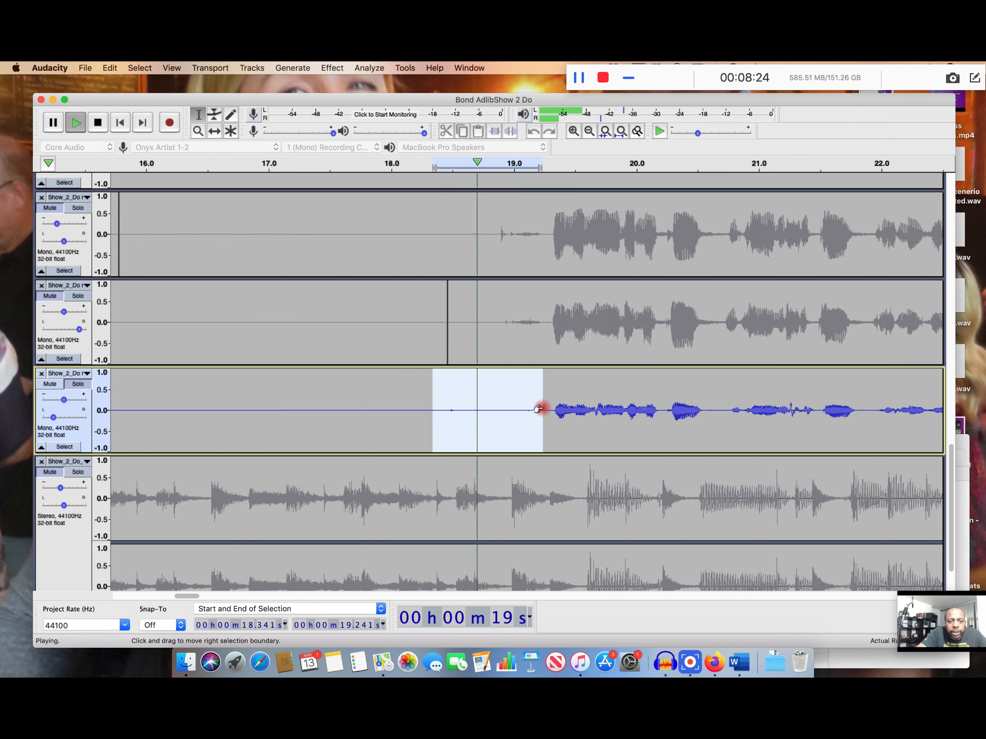